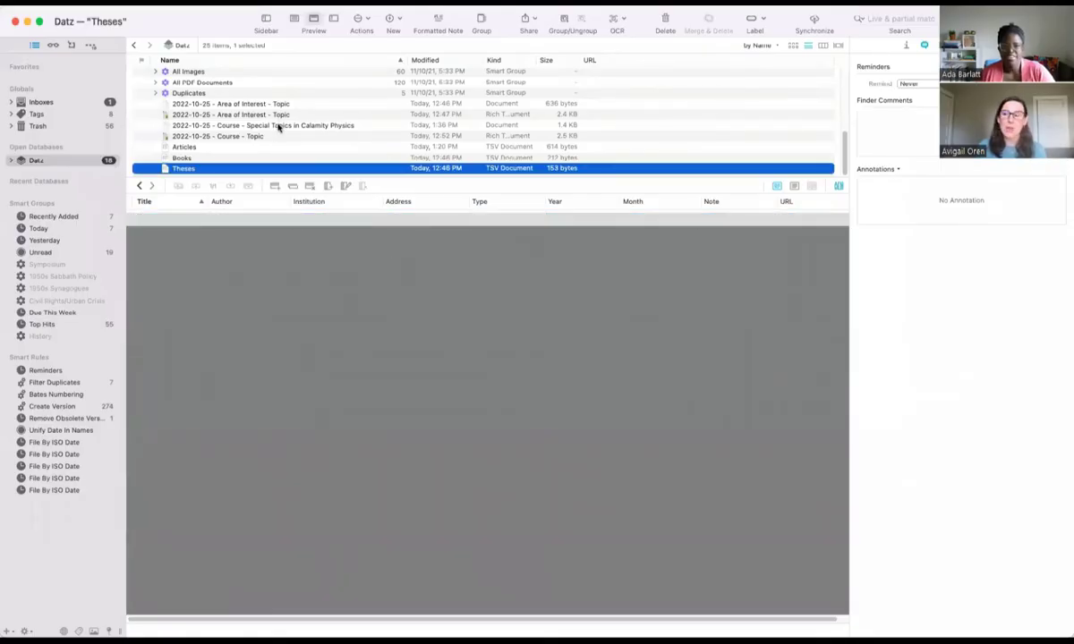
Preview the Calamity Physics note, then scroll to the top of the list and select the Annotations group
click(277, 125)
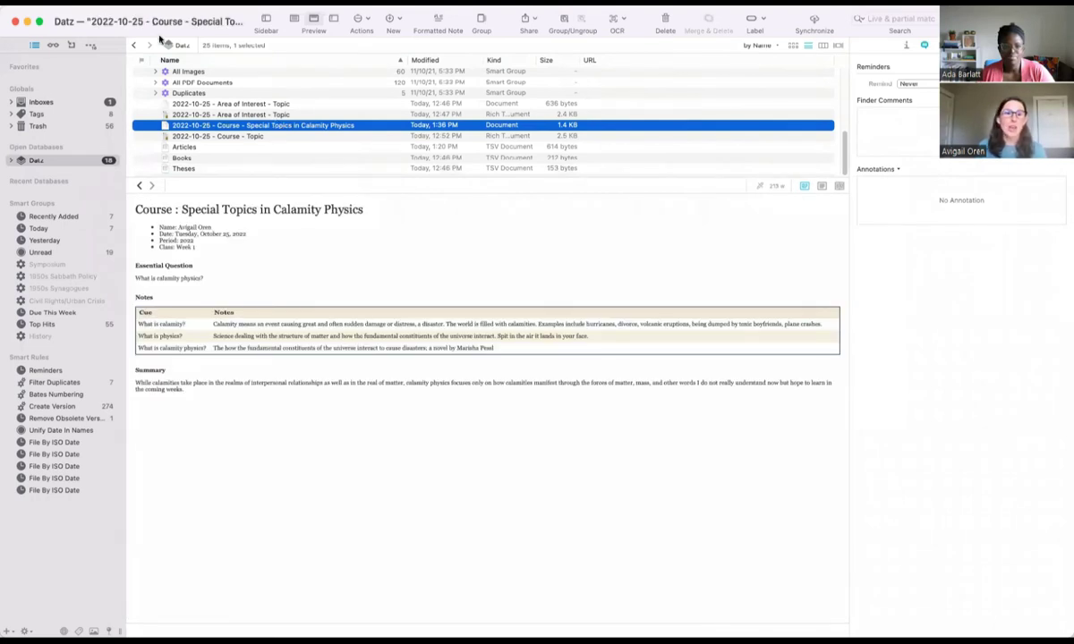
scroll(215, 104, up, 5)
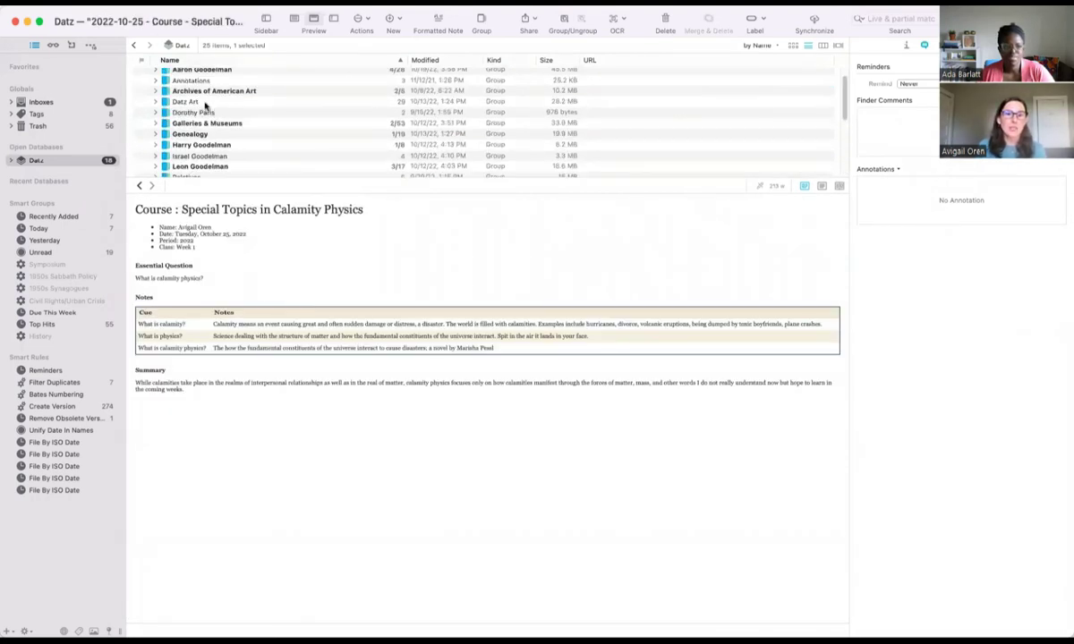
scroll(185, 86, up, 2)
click(203, 77)
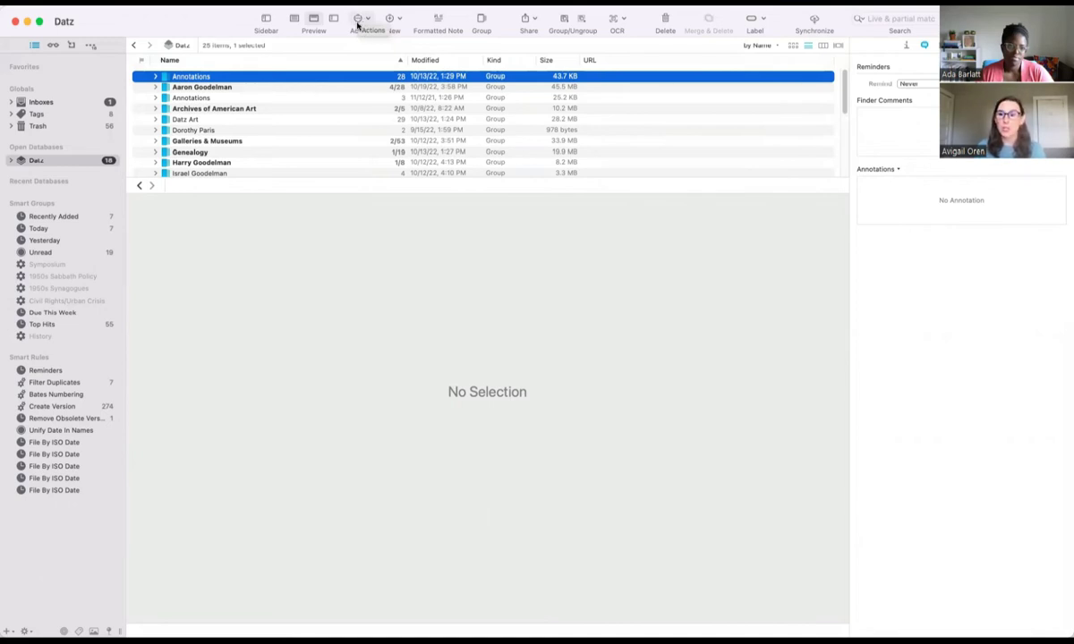
Show the Education templates under Actions > New from Template, such as Cornell Notes, Articles and Books
click(358, 18)
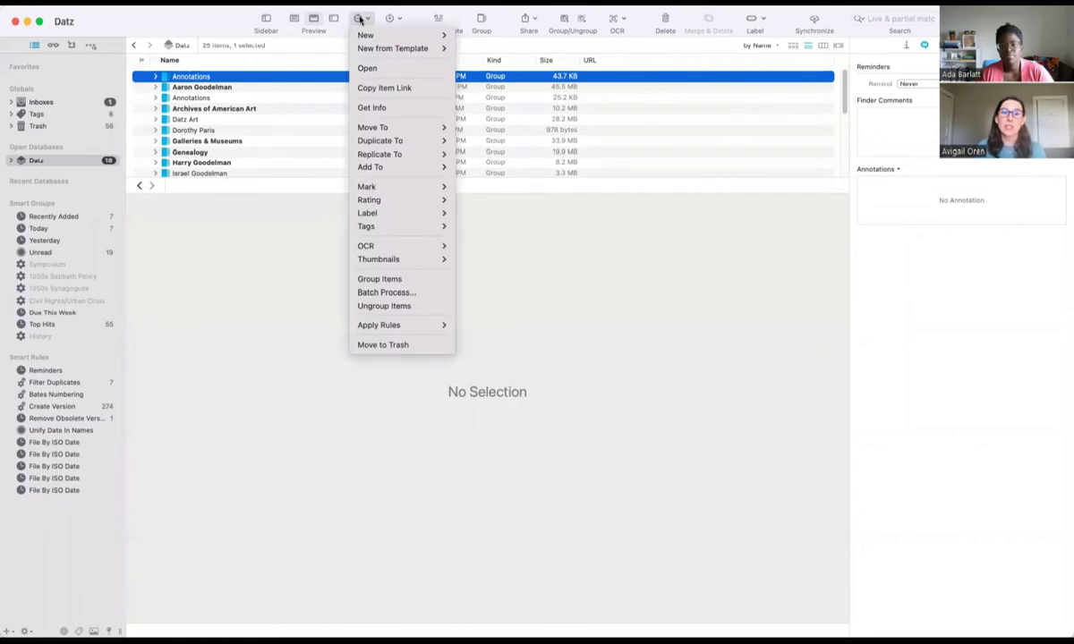
mouse_move(364, 48)
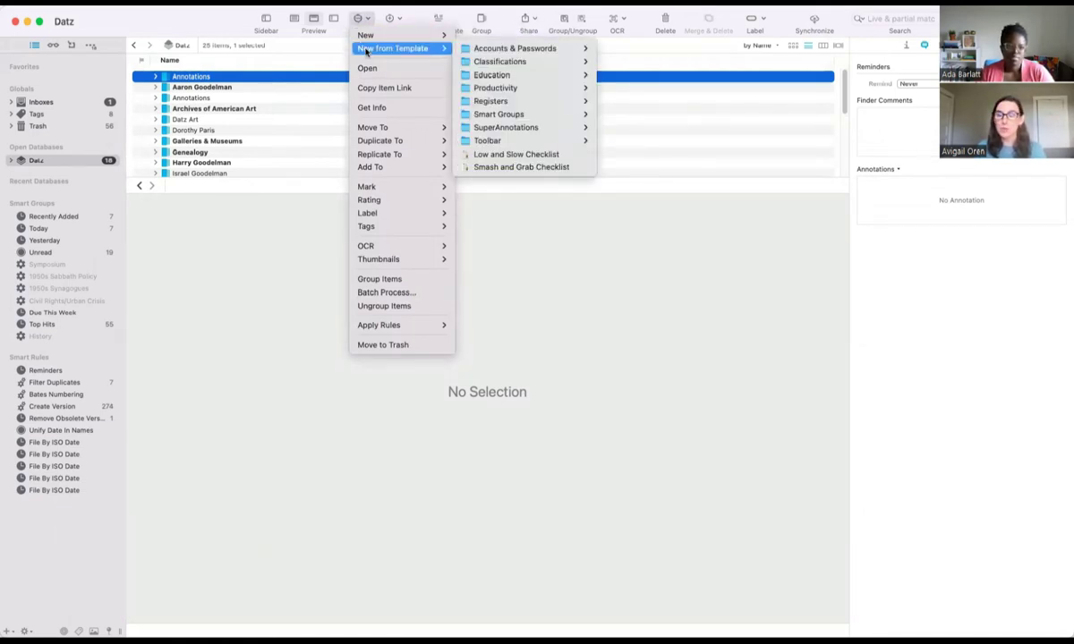
mouse_move(492, 56)
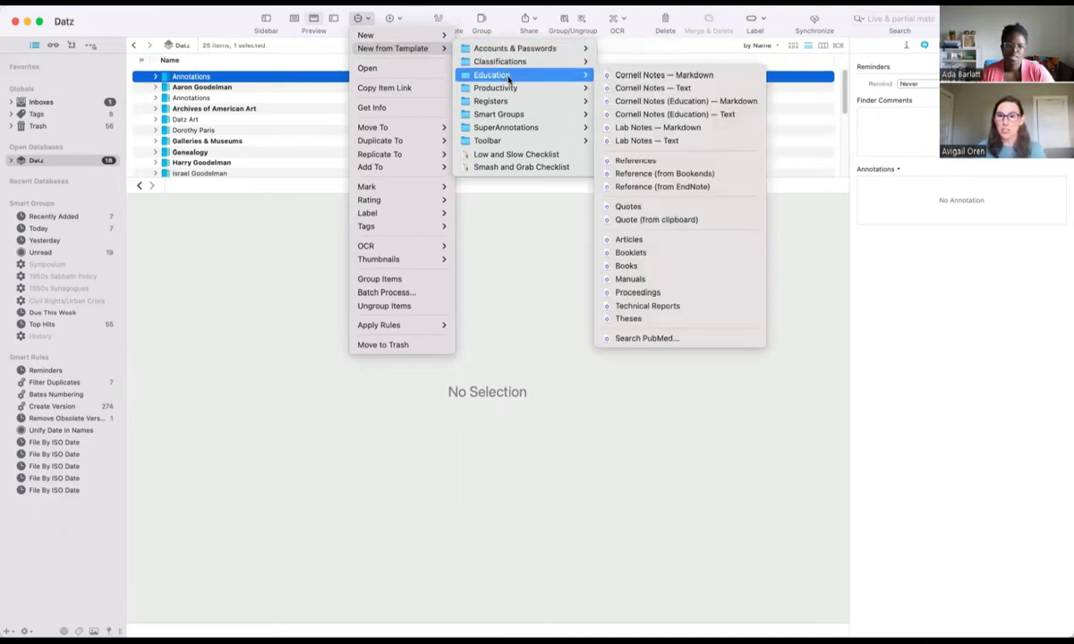
mouse_move(546, 76)
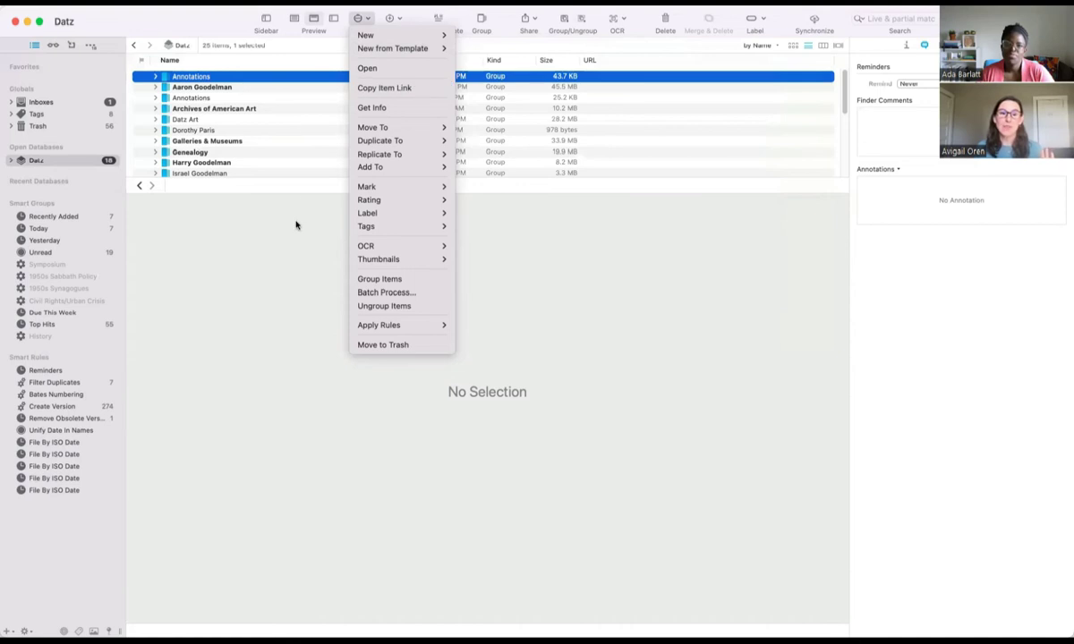
Dismiss the actions menu and preview the first 2022-10-25 Area of Interest - Topic note at the list bottom
click(286, 237)
scroll(293, 134, down, 5)
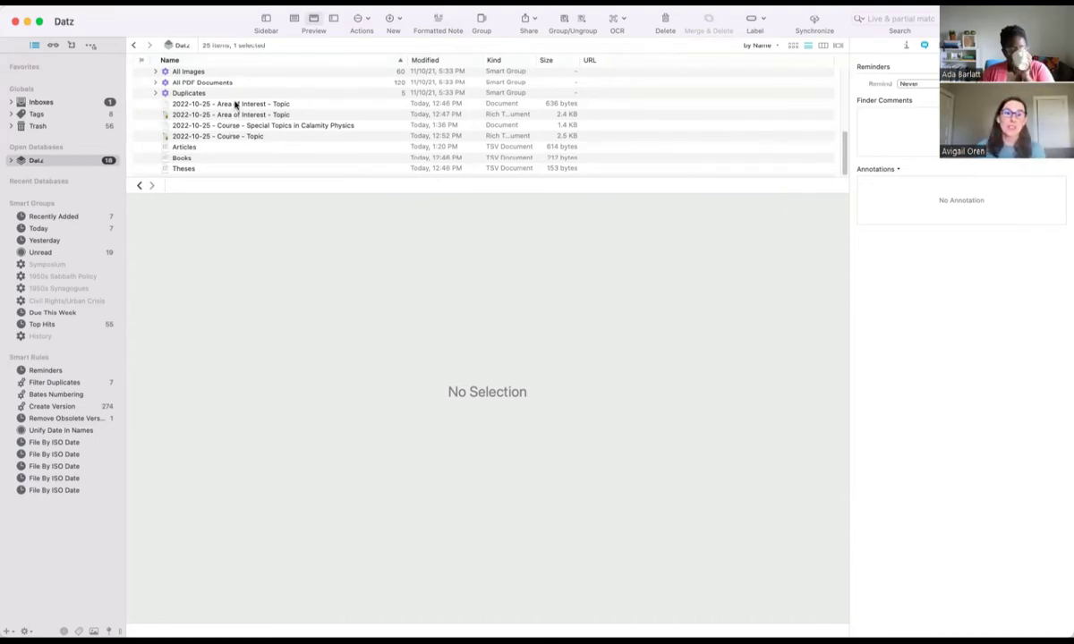
click(235, 103)
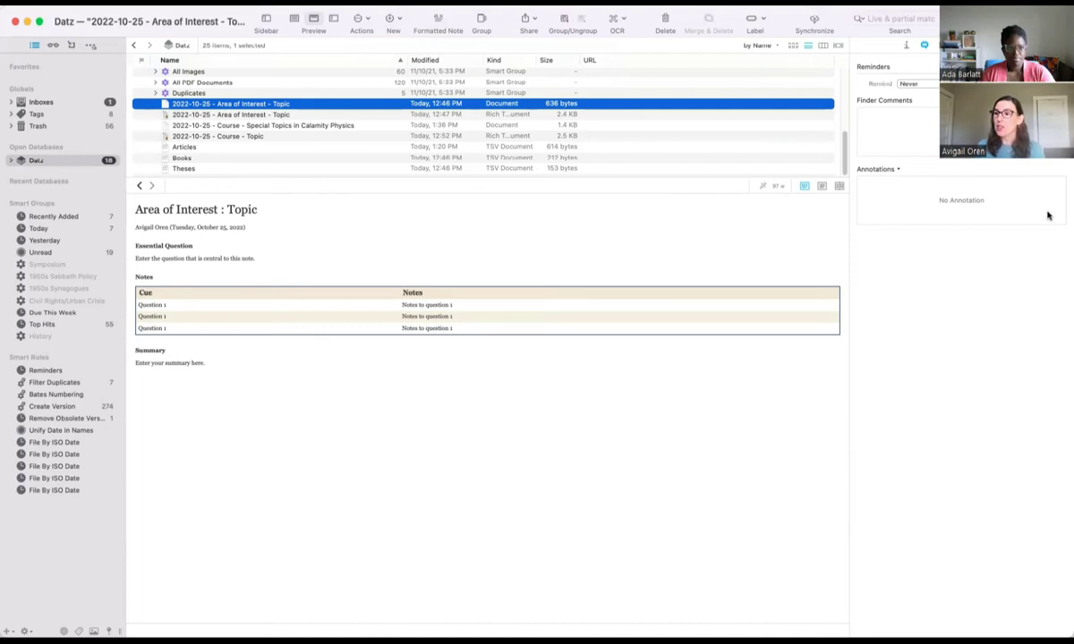
click(398, 114)
scroll(370, 364, up, 5)
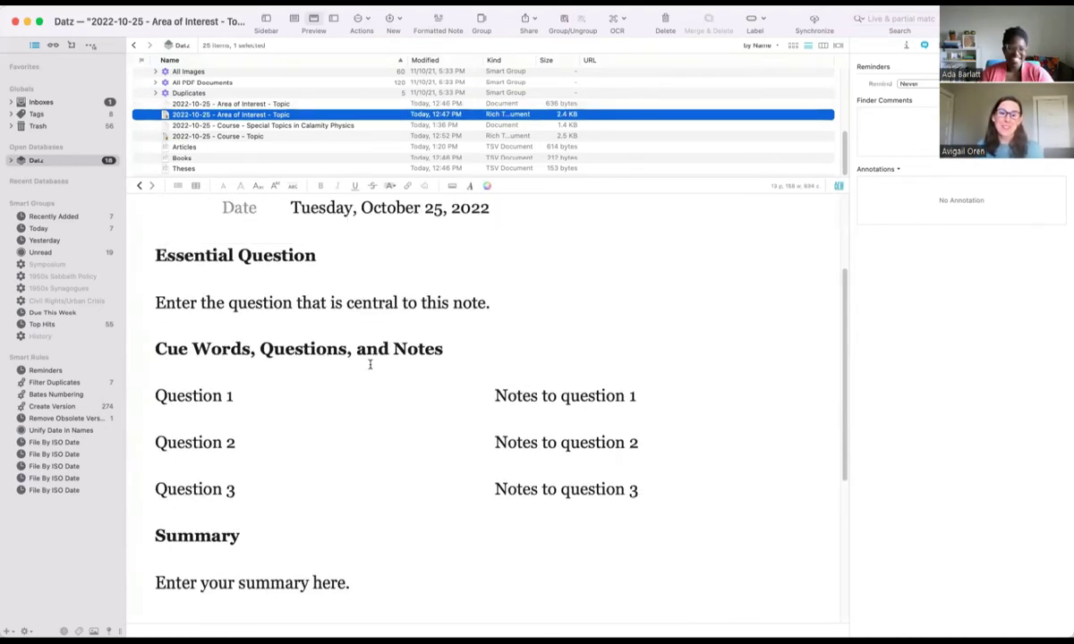
scroll(369, 364, up, 3)
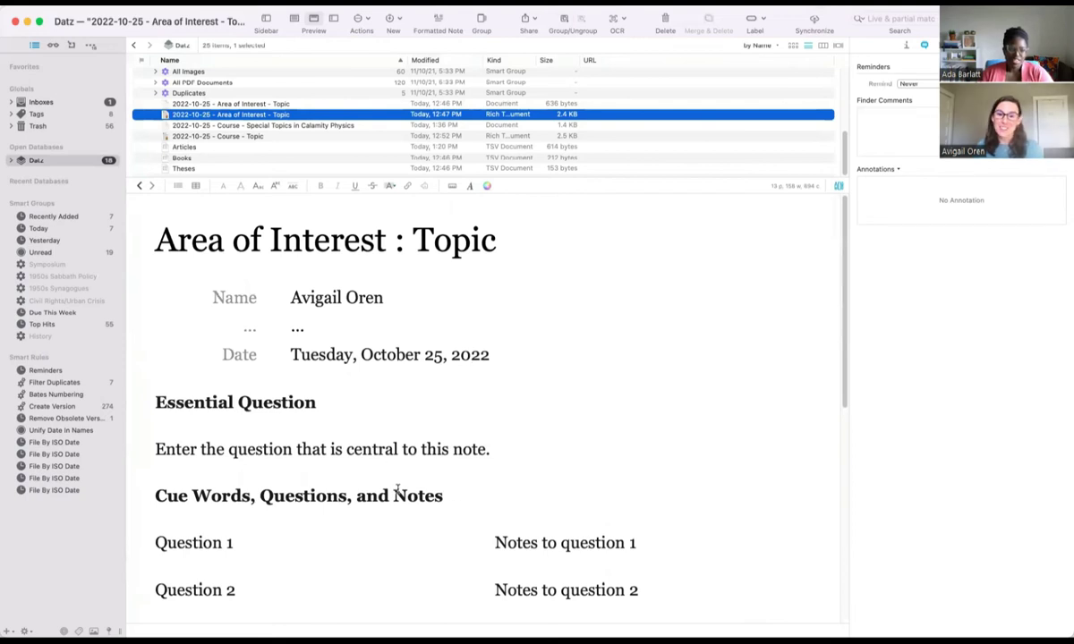
scroll(376, 430, down, 1)
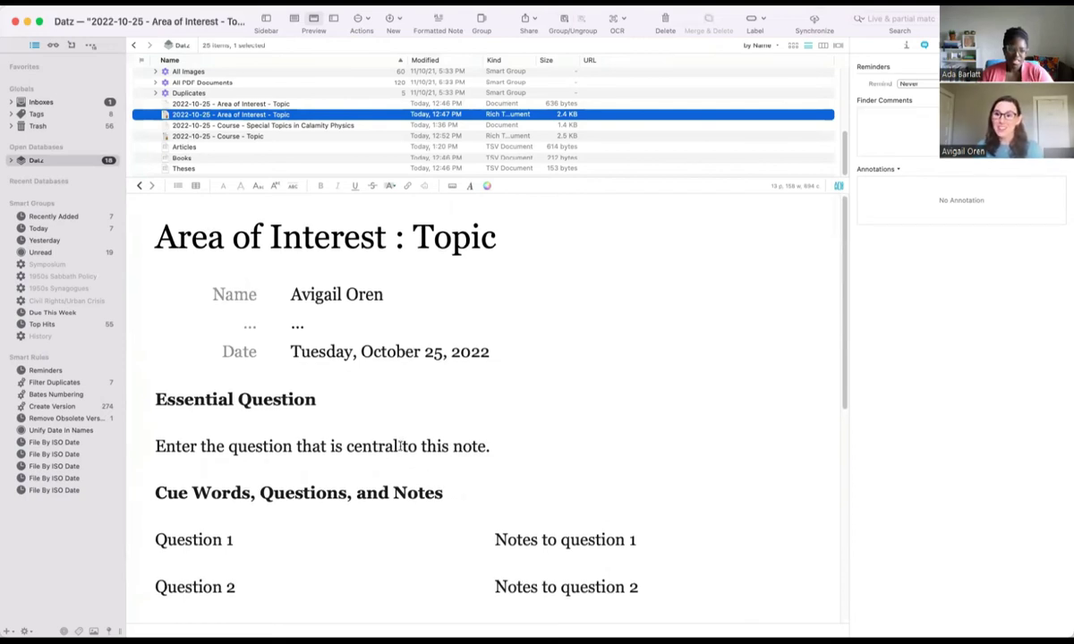
scroll(385, 446, down, 3)
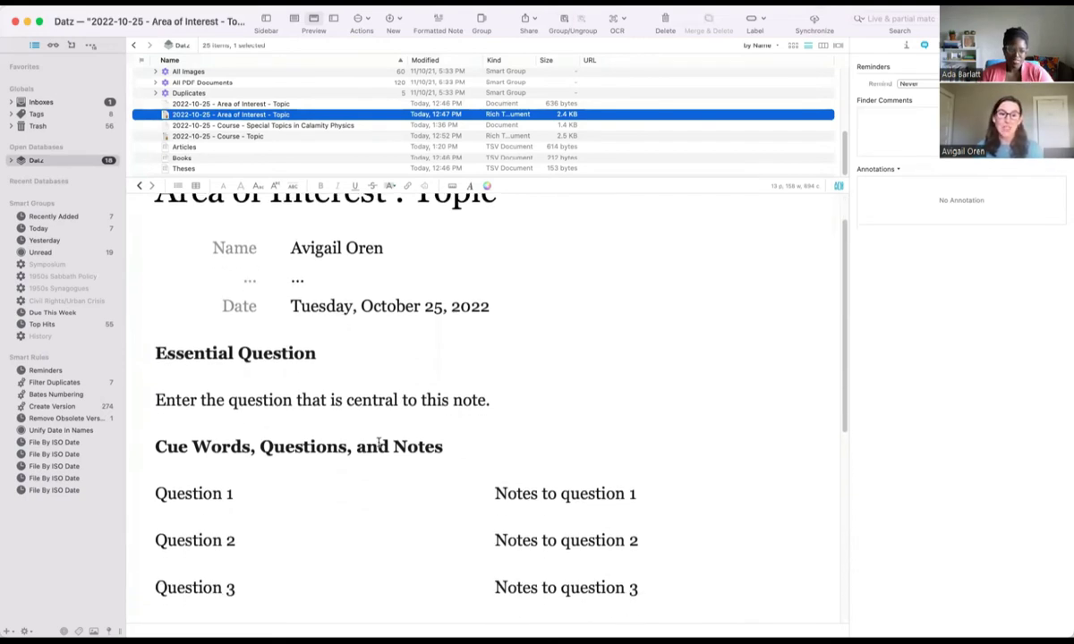
scroll(371, 407, up, 1)
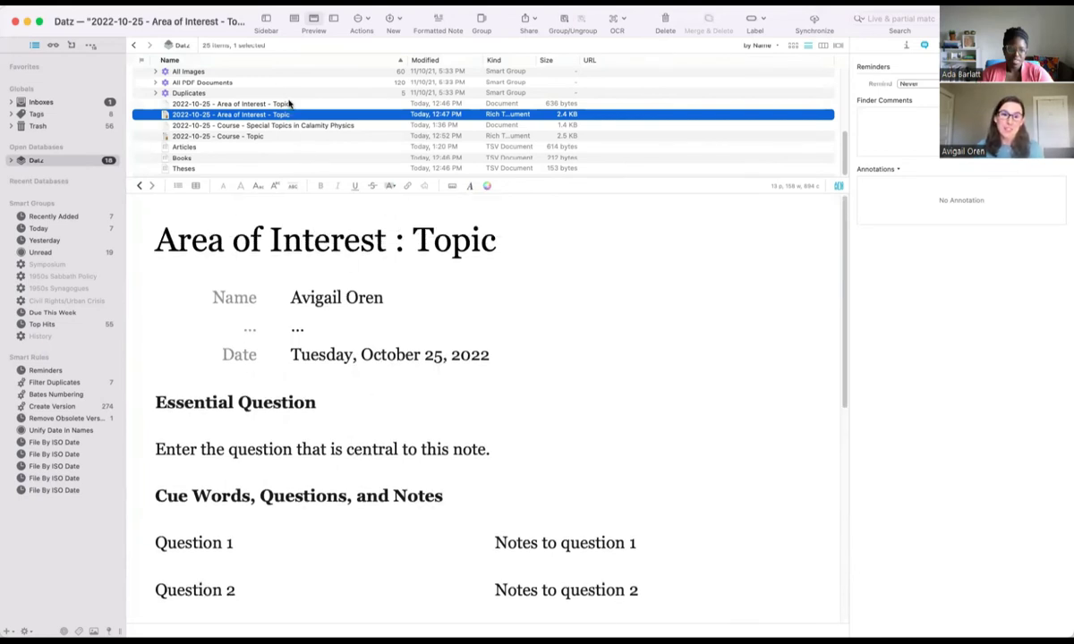
click(289, 103)
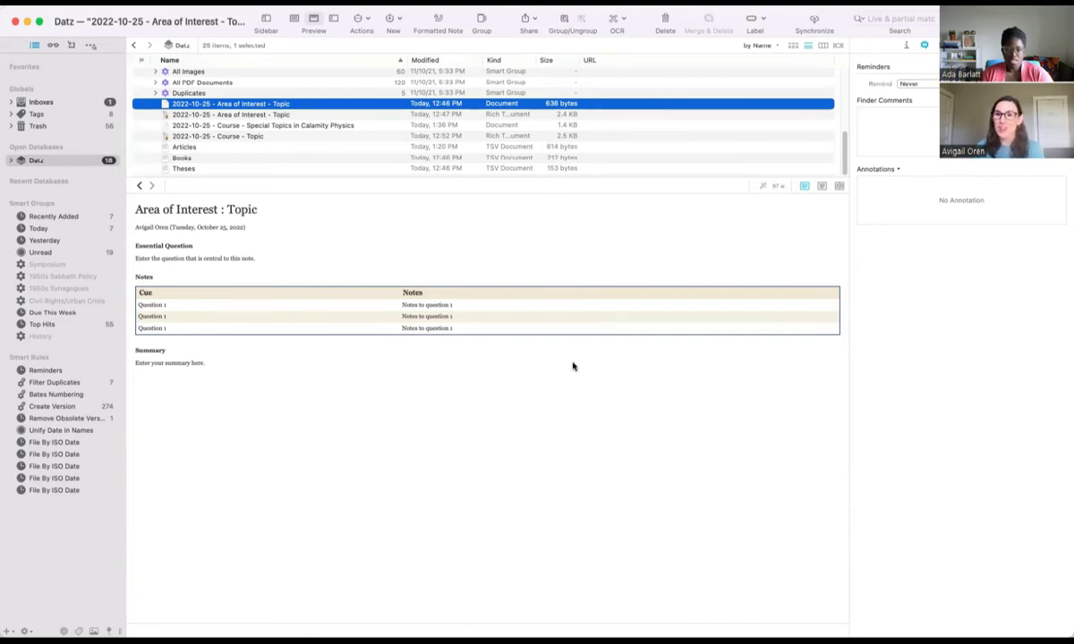
Select the first Notes cell and switch the Area of Interest note to its Markdown source
click(422, 301)
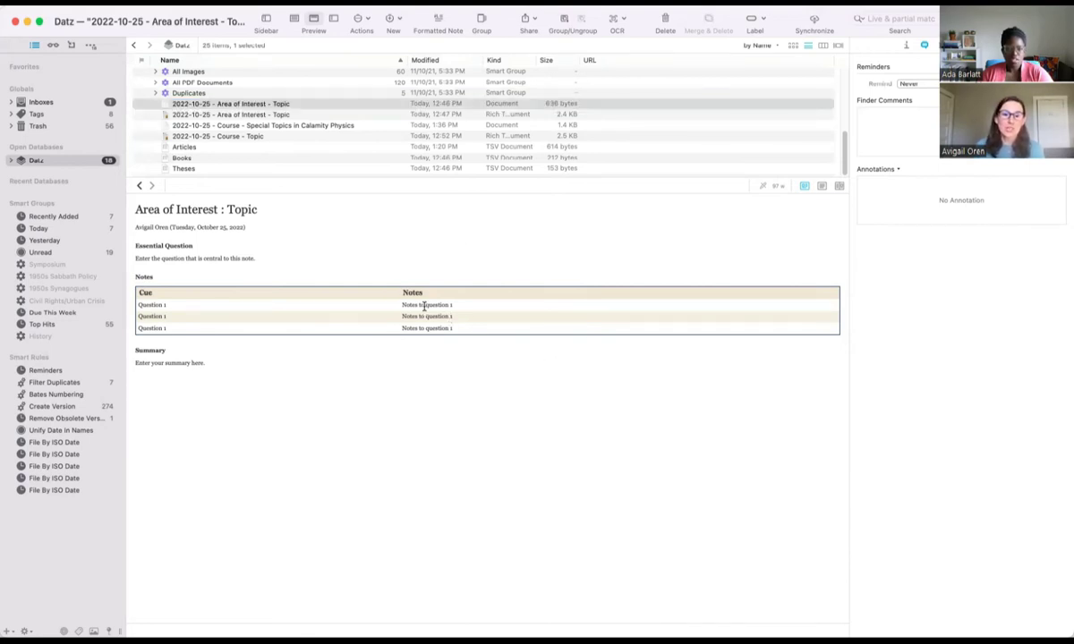
triple_click(424, 305)
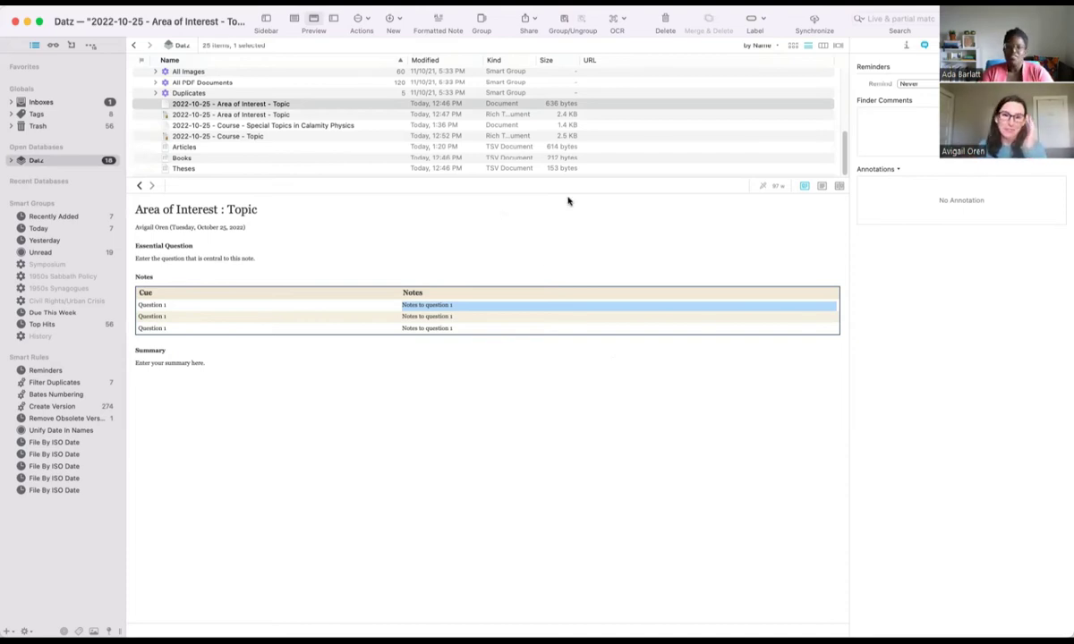
click(823, 187)
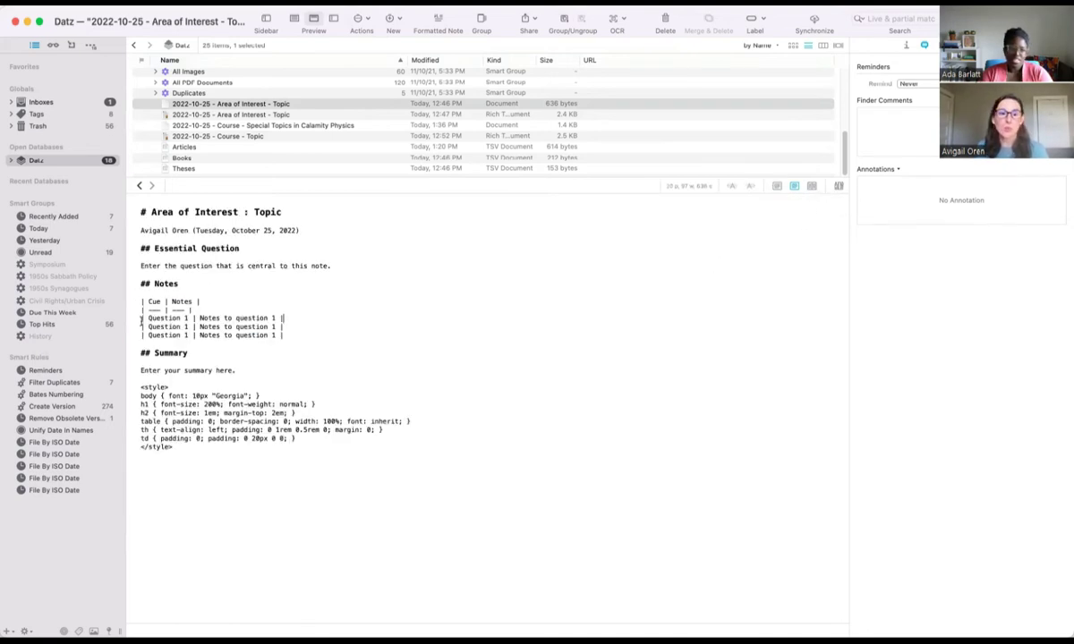
Overwrite the essential question placeholder with 'alkdjalkdsjasl;kd' and add a blank line after it
triple_click(242, 265)
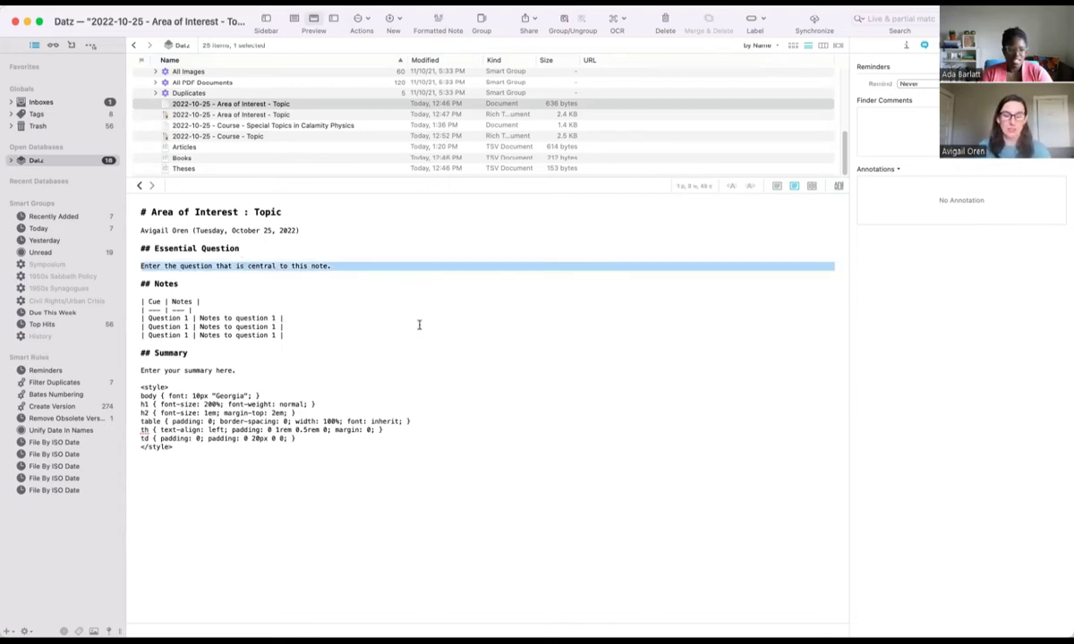
text(alkdjalkdsjasl;kd)
key(Return)
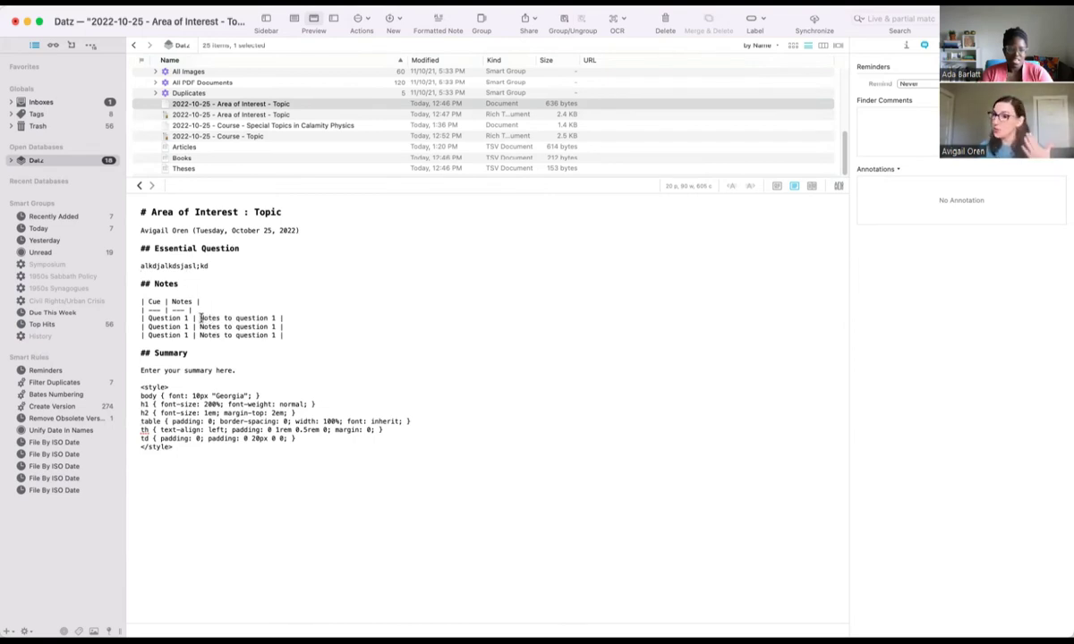
Make the first Notes entry read 'According to Garp, The meaning of life is unknown' and return to preview
drag(200, 317, 285, 320)
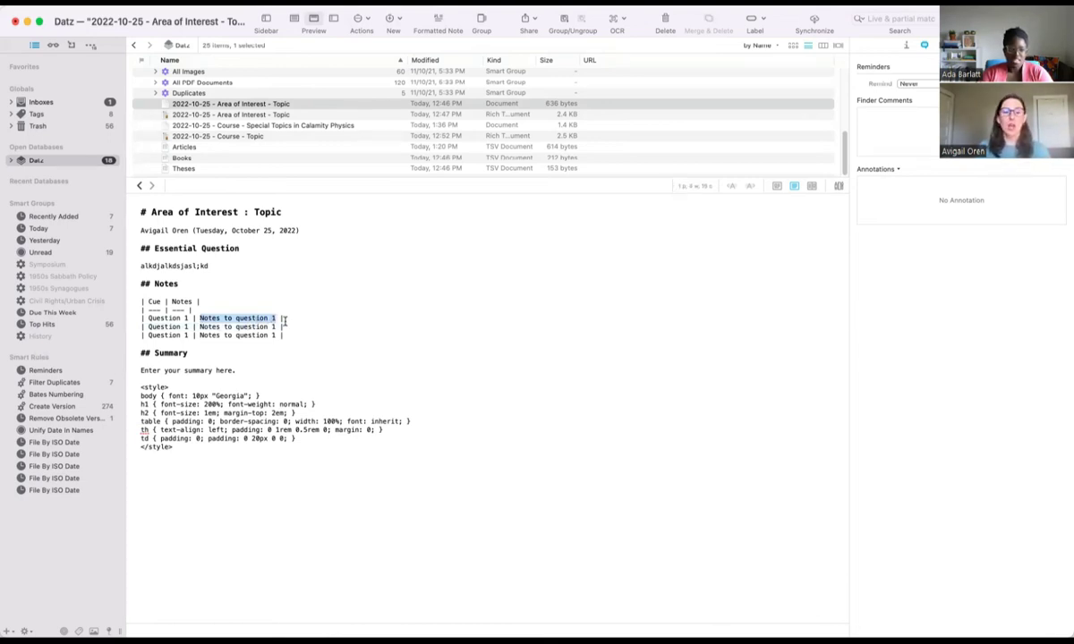
text(According to Garp, )
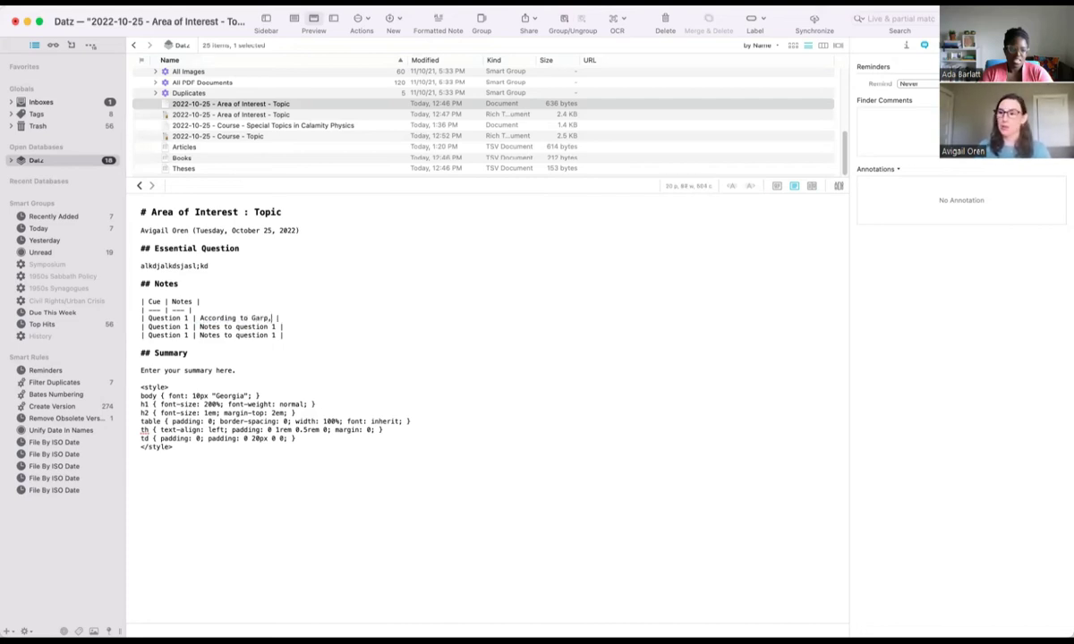
text(The meaning )
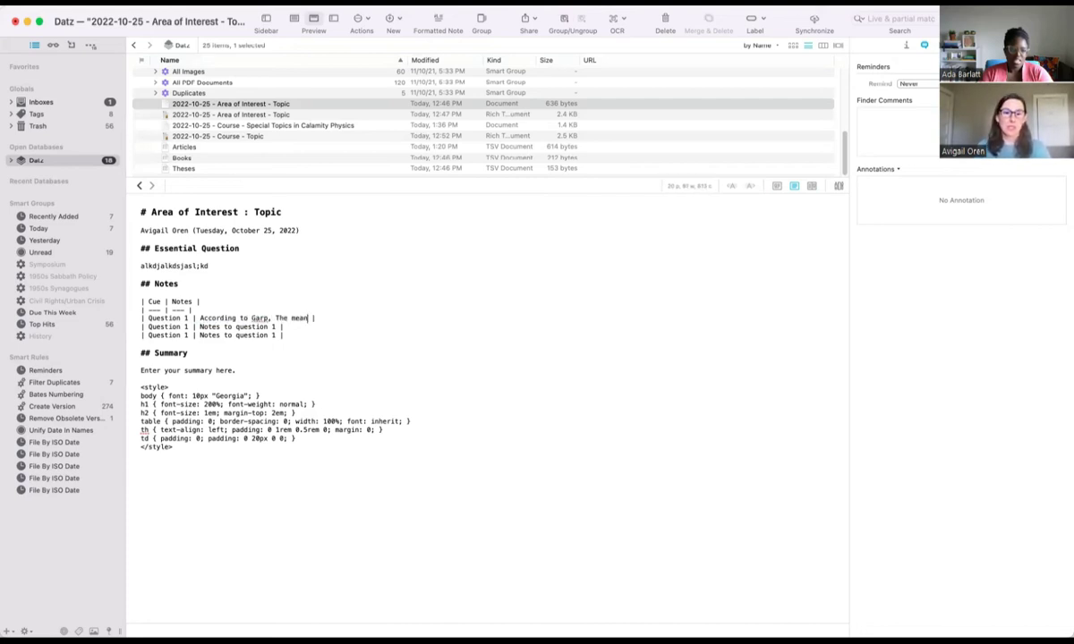
text(of life is )
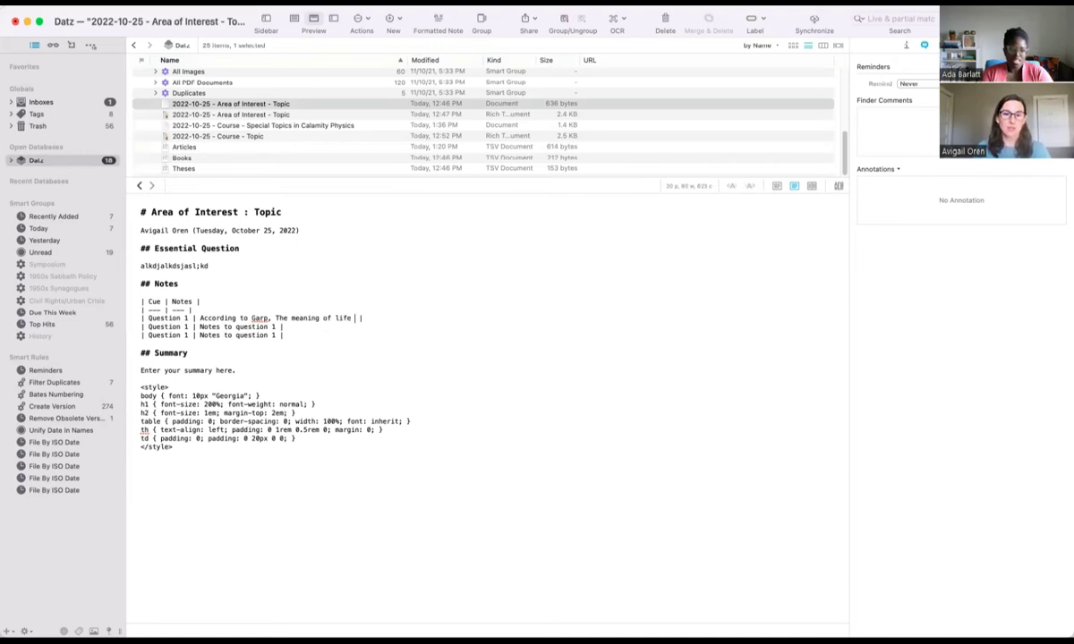
text(unkno)
key(BackSpace)
key(BackSpace)
text(nown)
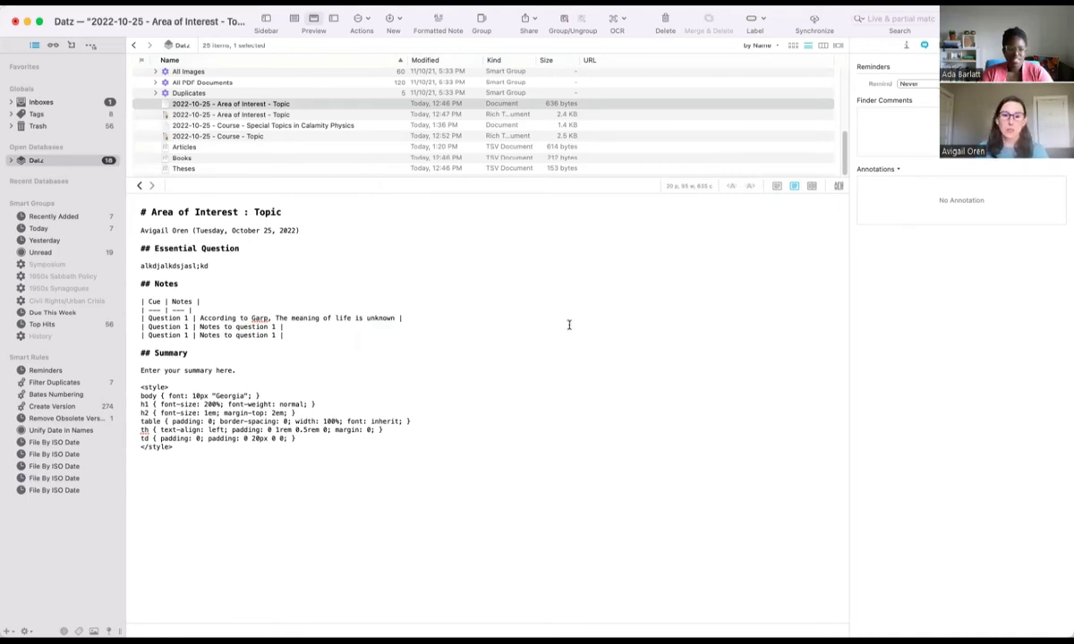
click(776, 186)
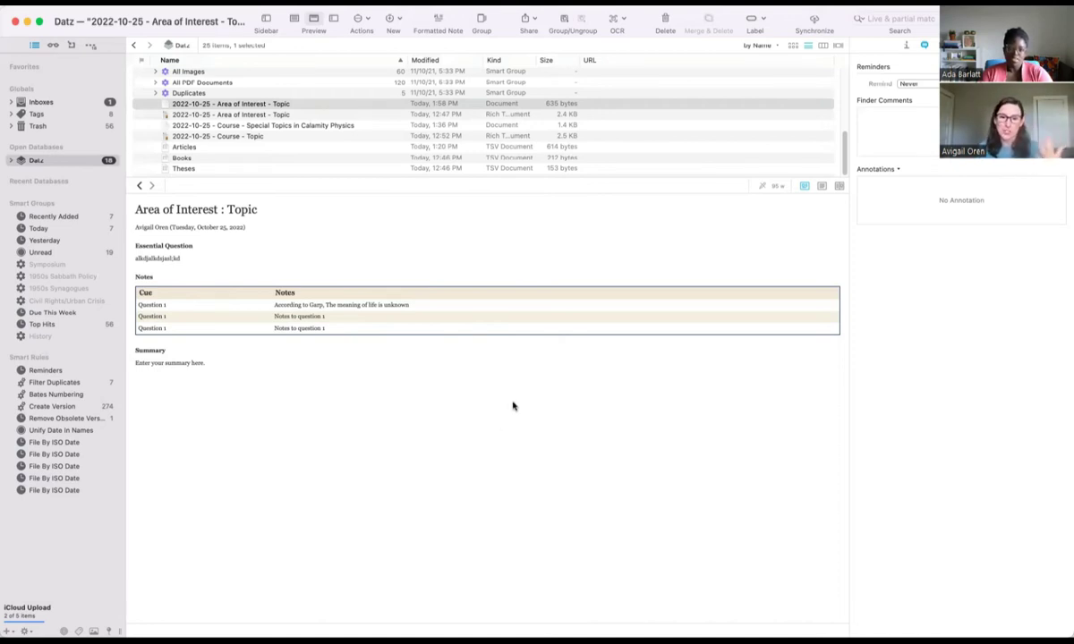
In side-by-side view, change the first cue to 'What is the meaning of life?', then preview the Calamity Physics note
click(840, 187)
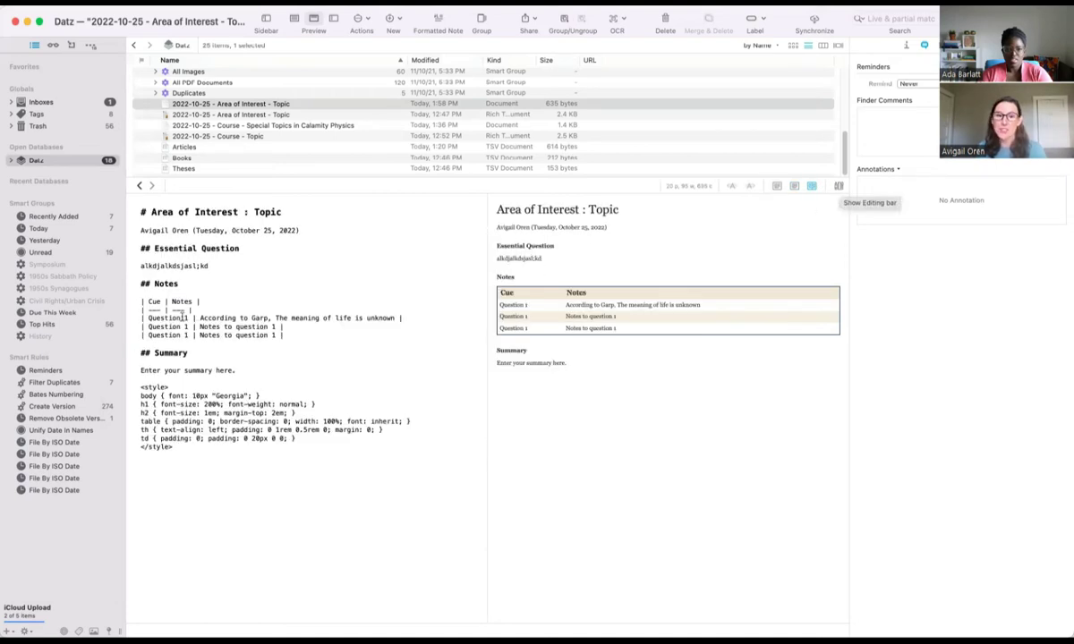
drag(148, 318, 188, 317)
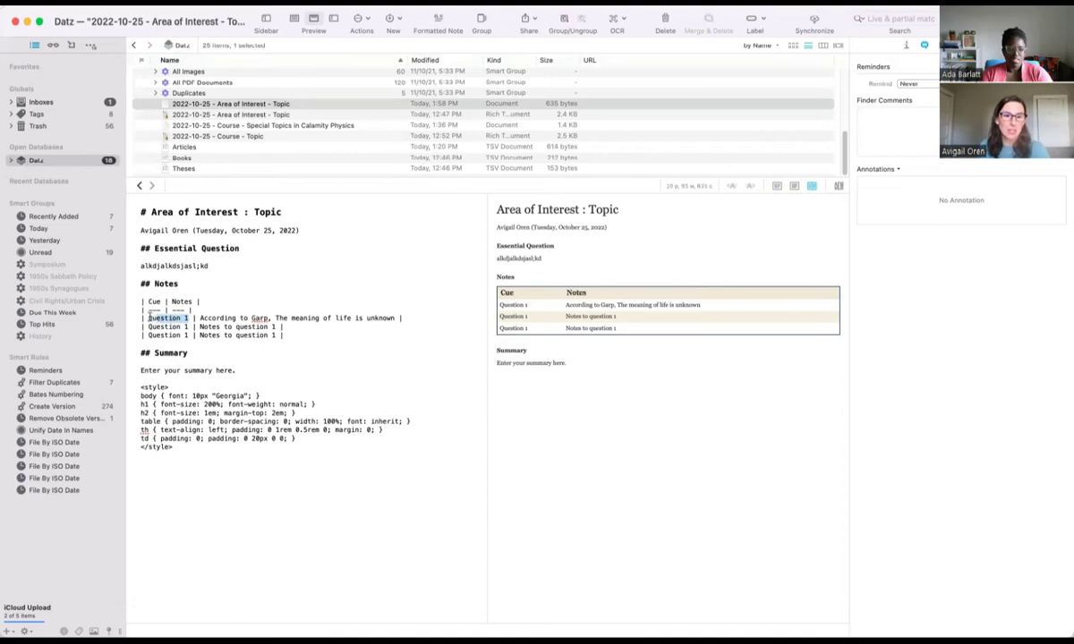
text(What is )
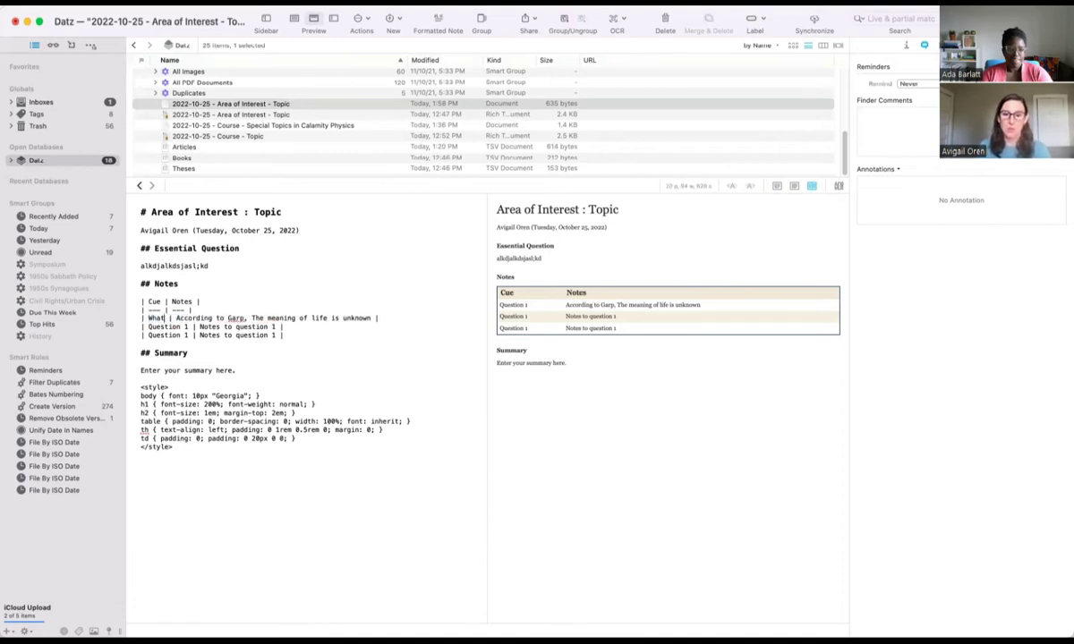
text(the meaning o)
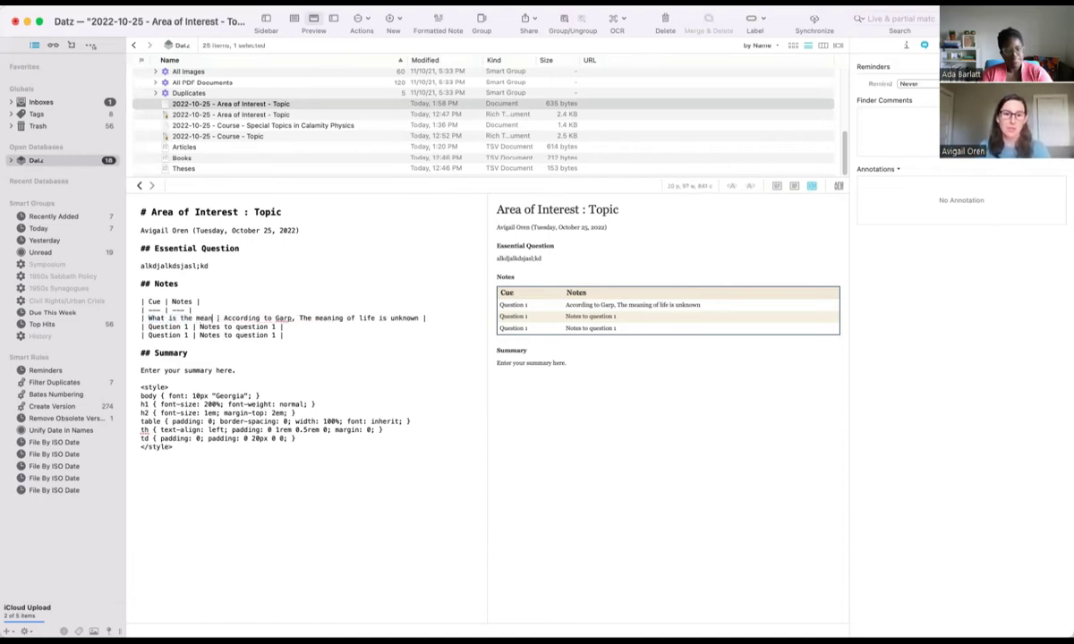
text(f life?)
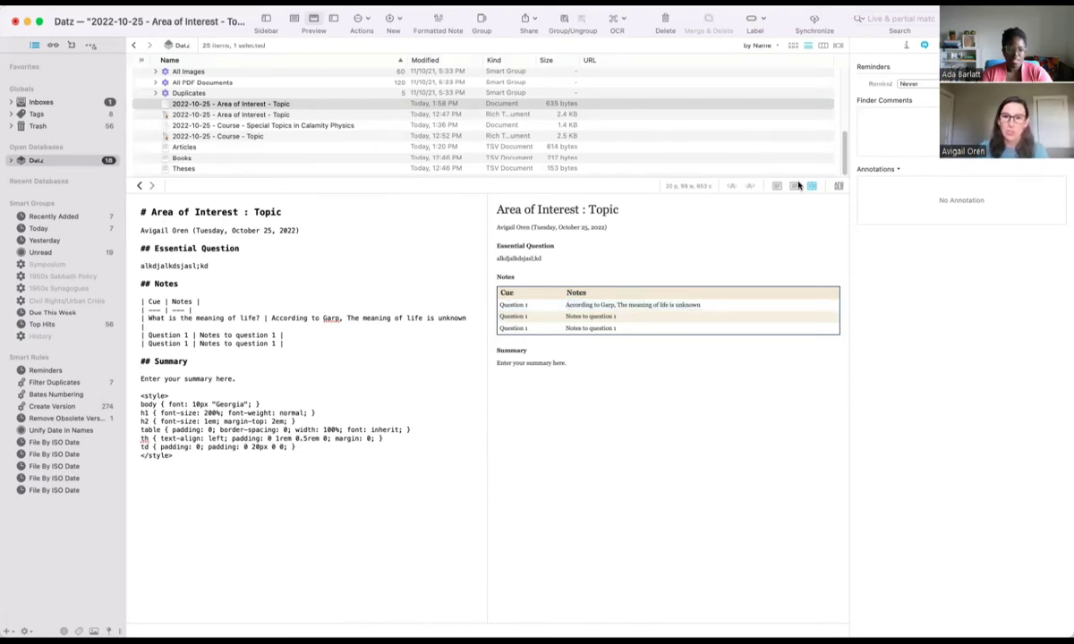
click(811, 185)
click(815, 186)
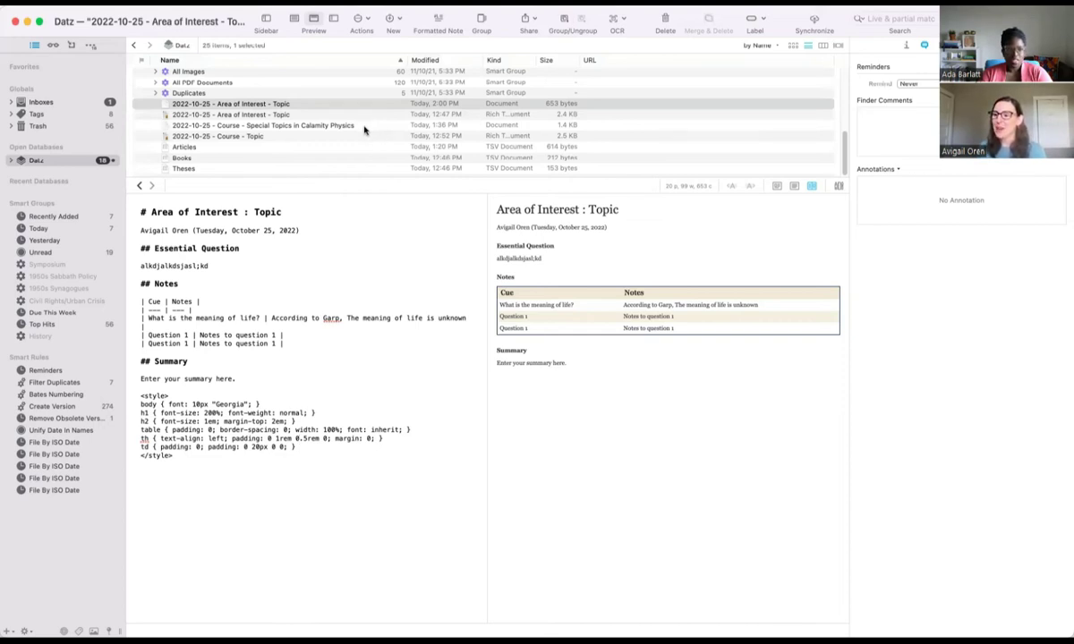
click(326, 127)
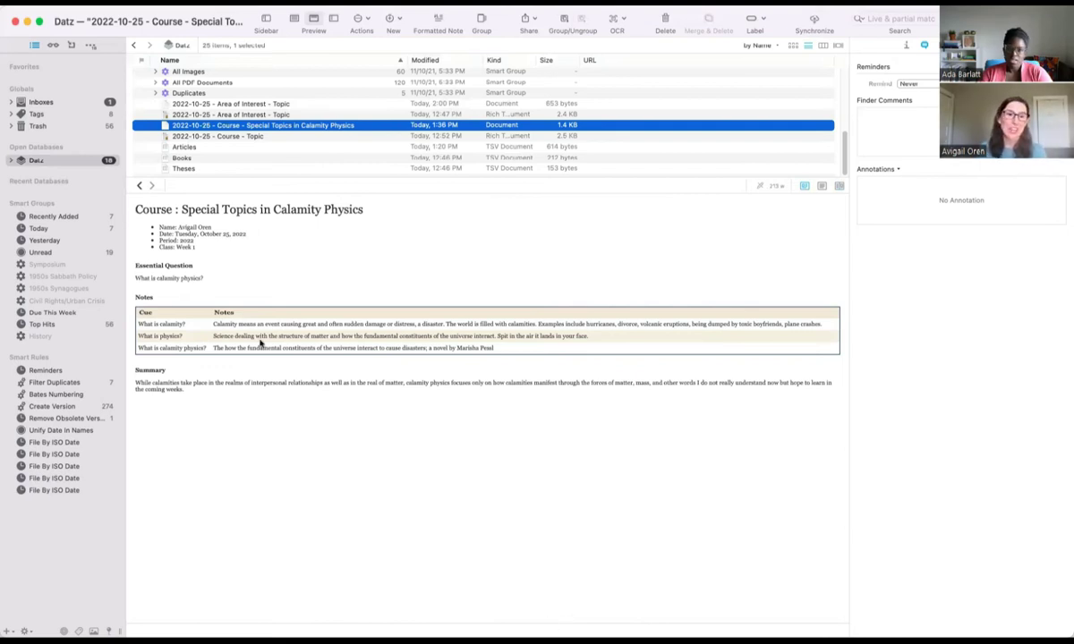
click(166, 208)
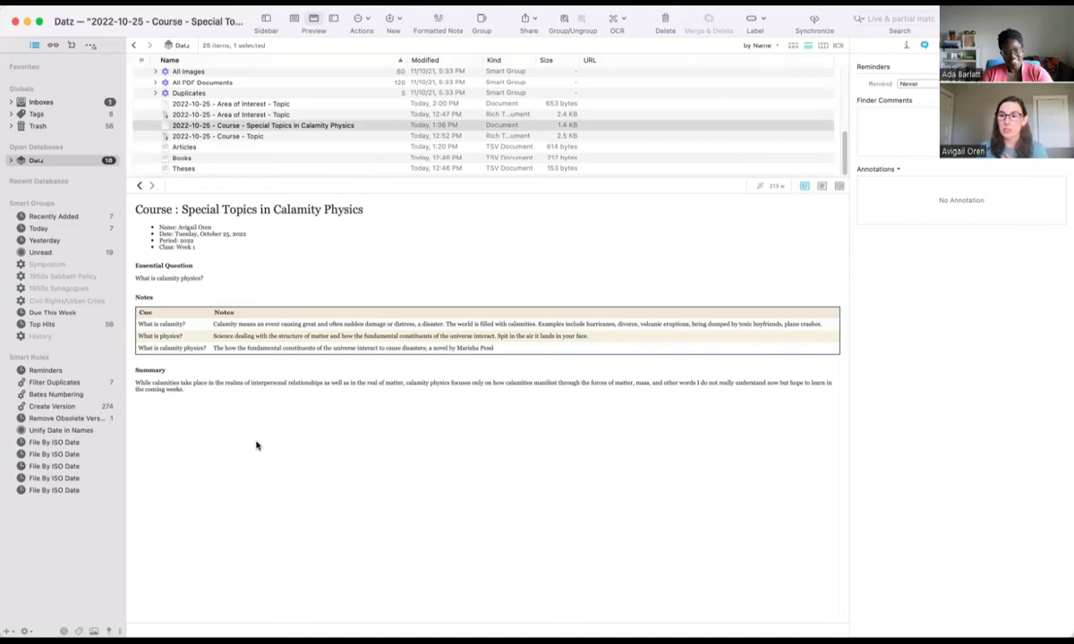
Zoom the Calamity Physics note's text in twice with Command-+
key(super+plus)
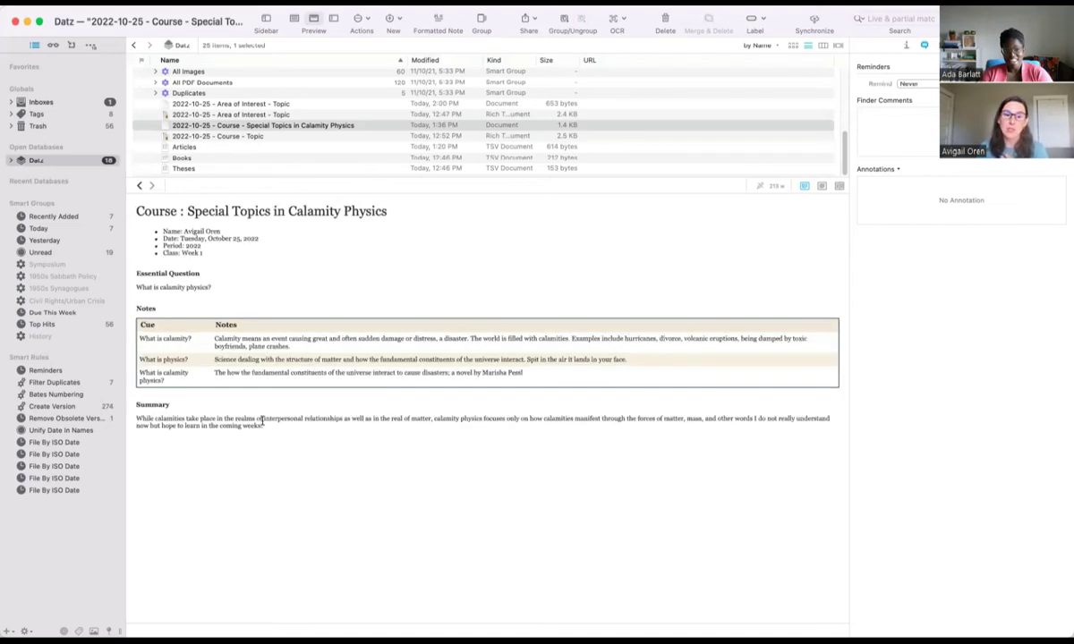
key(super+plus)
key(super+plus)
key(super+plus)
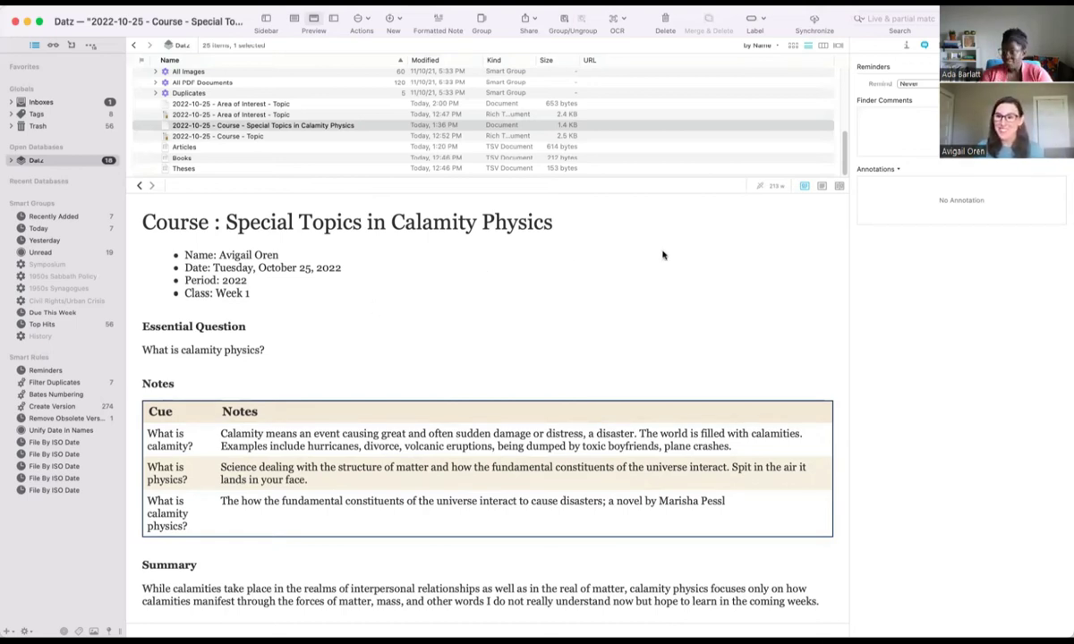
Preview the blank 2022-10-25 - Course - Topic note and scroll through its template fields
click(252, 136)
scroll(331, 474, up, 2)
scroll(326, 488, down, 5)
scroll(324, 504, down, 4)
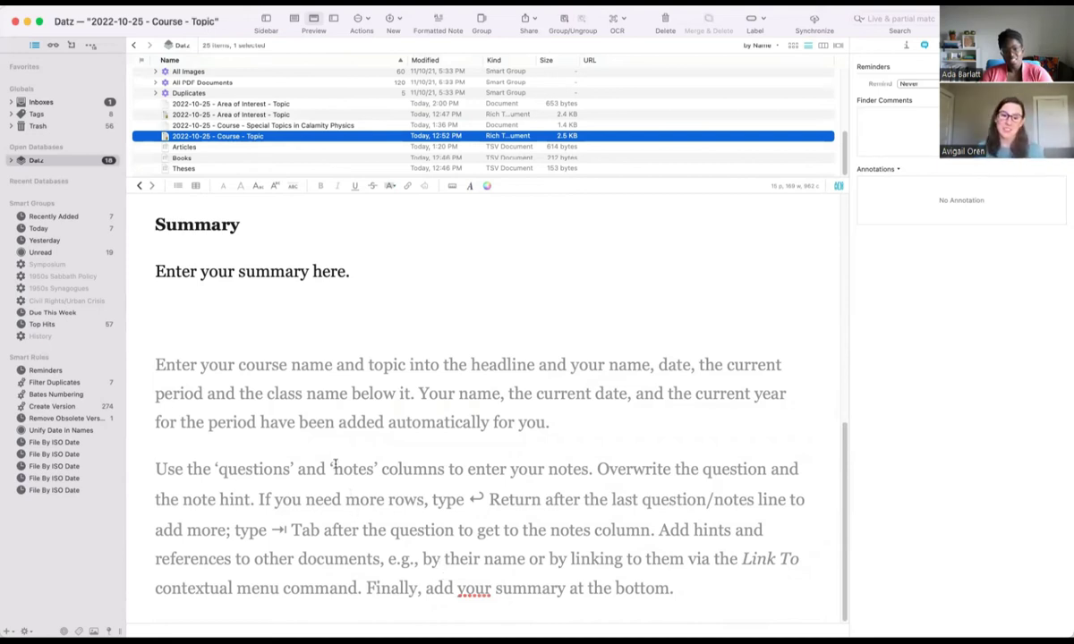
scroll(334, 465, up, 10)
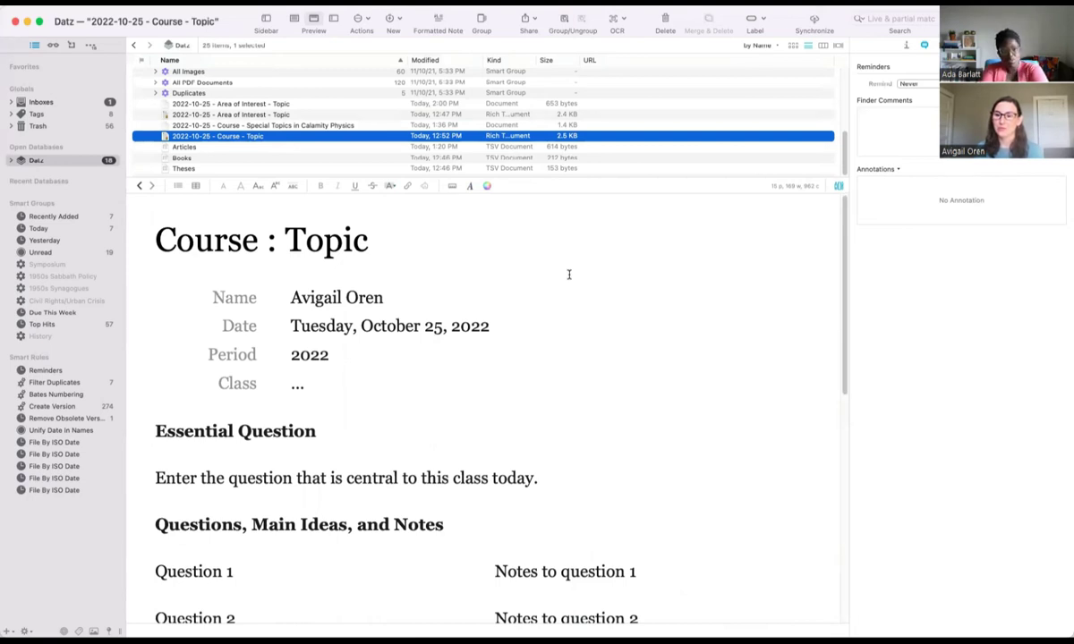
Return to the Calamity Physics note and enlarge its text once with Command-+
click(313, 127)
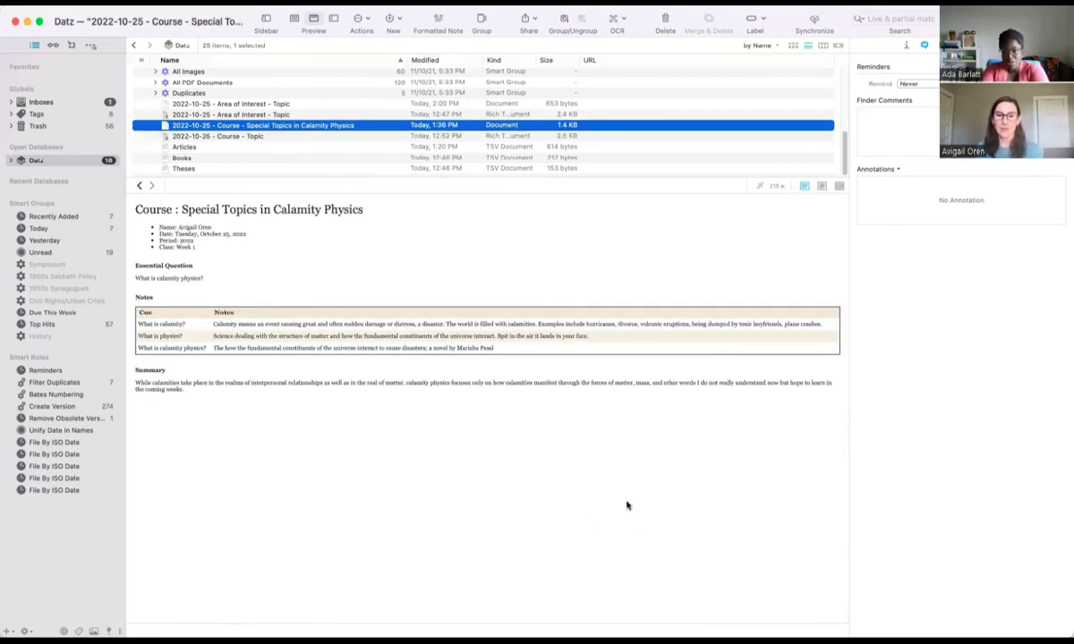
key(super+plus)
scroll(620, 481, up, 2)
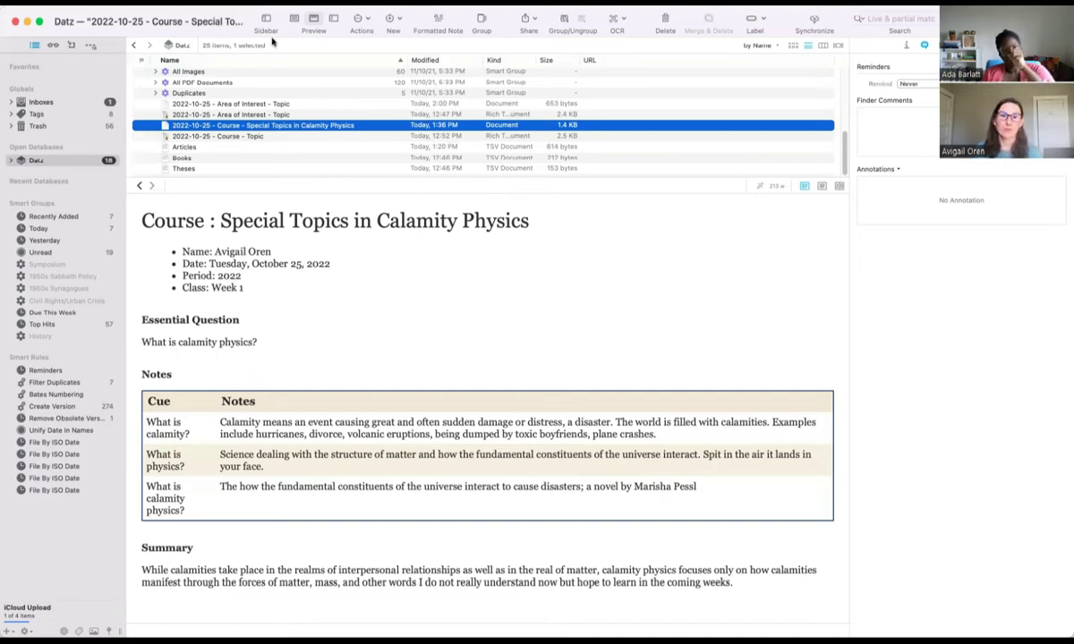
Review the Actions > New from Template > Education choices again without picking a template
click(361, 20)
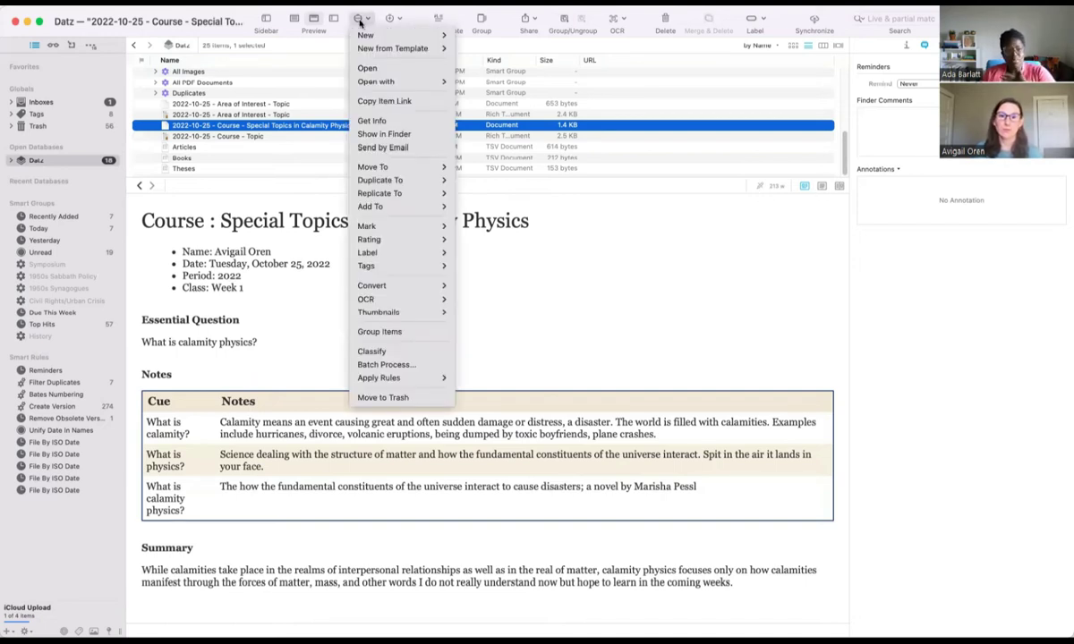
mouse_move(377, 50)
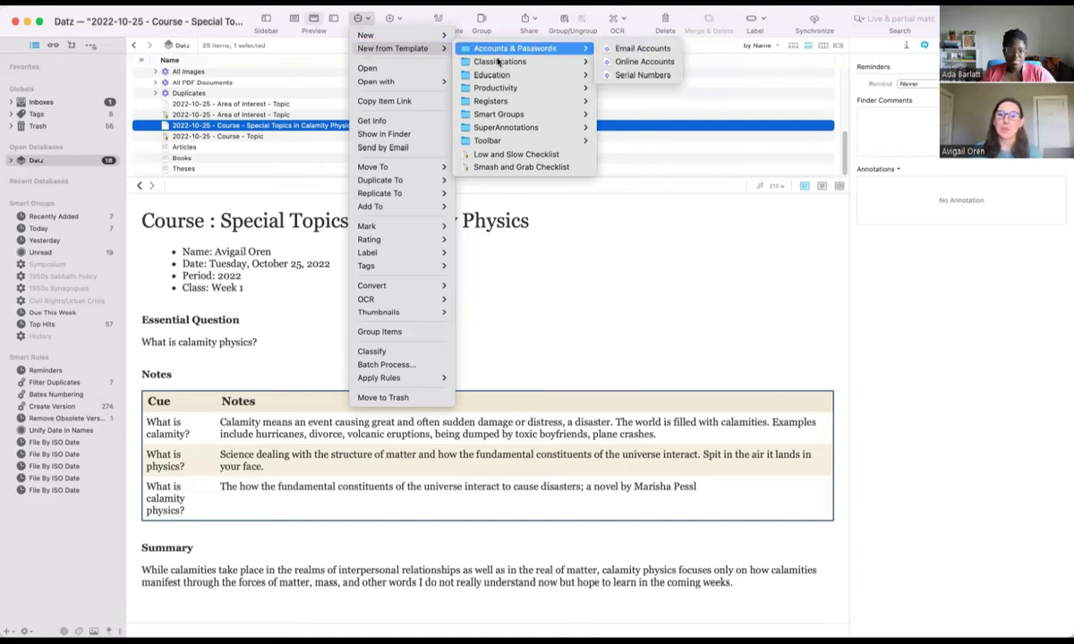
mouse_move(514, 89)
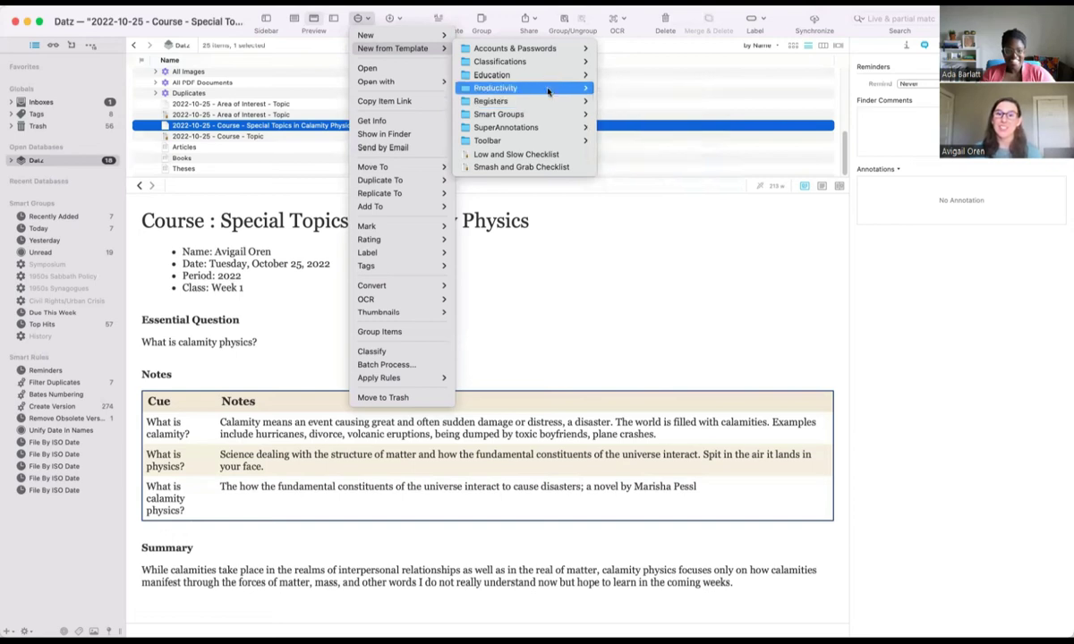
mouse_move(550, 83)
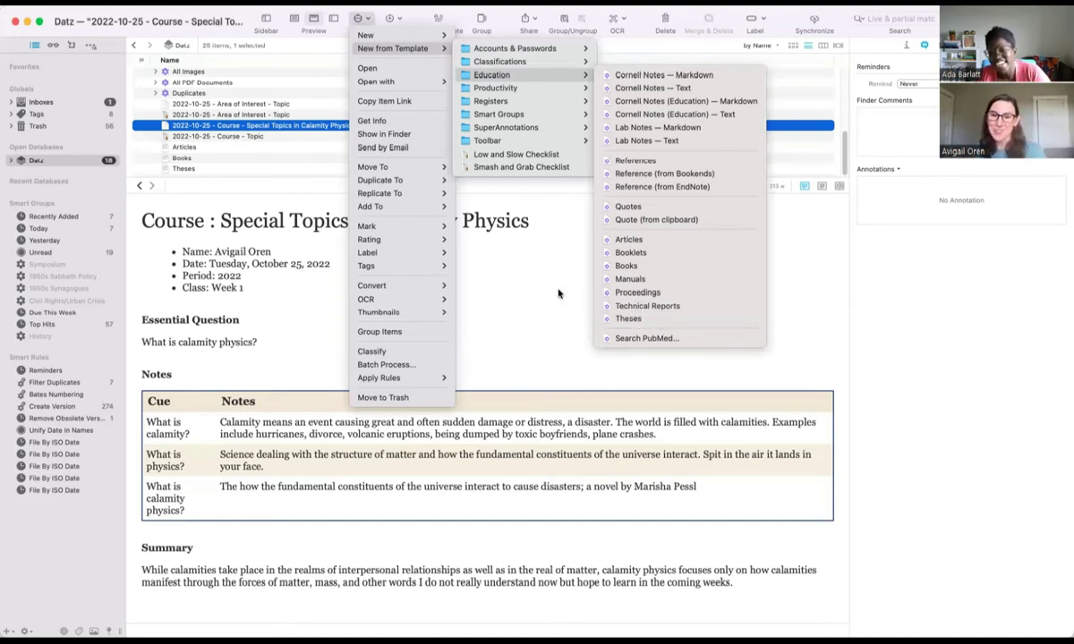
Dismiss the template chooser, open the Articles sheet and hide the Inspector to widen the table
click(519, 270)
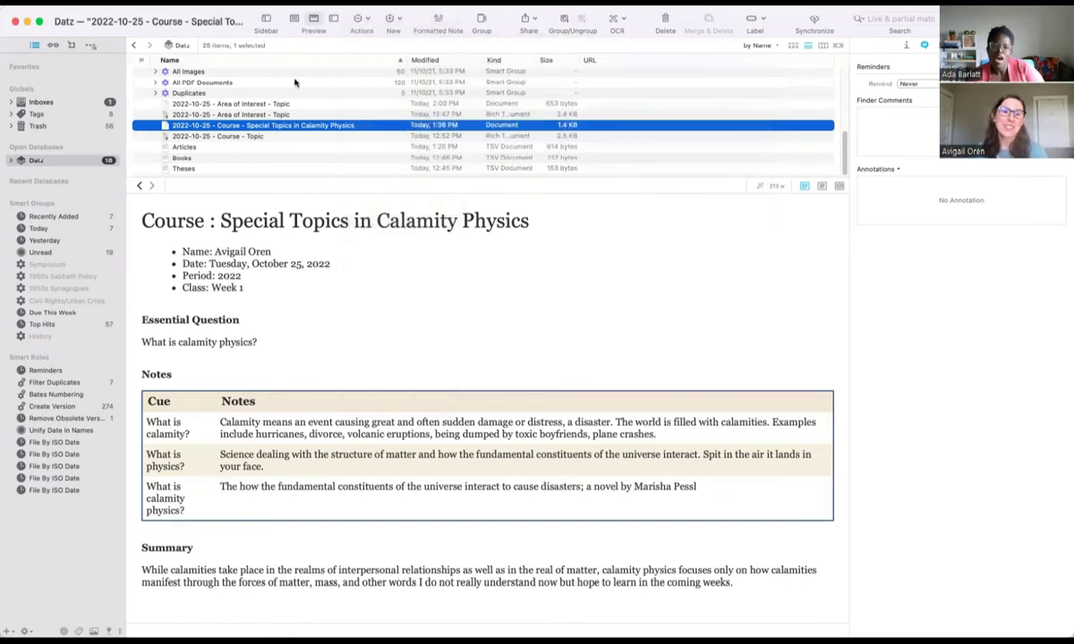
click(233, 147)
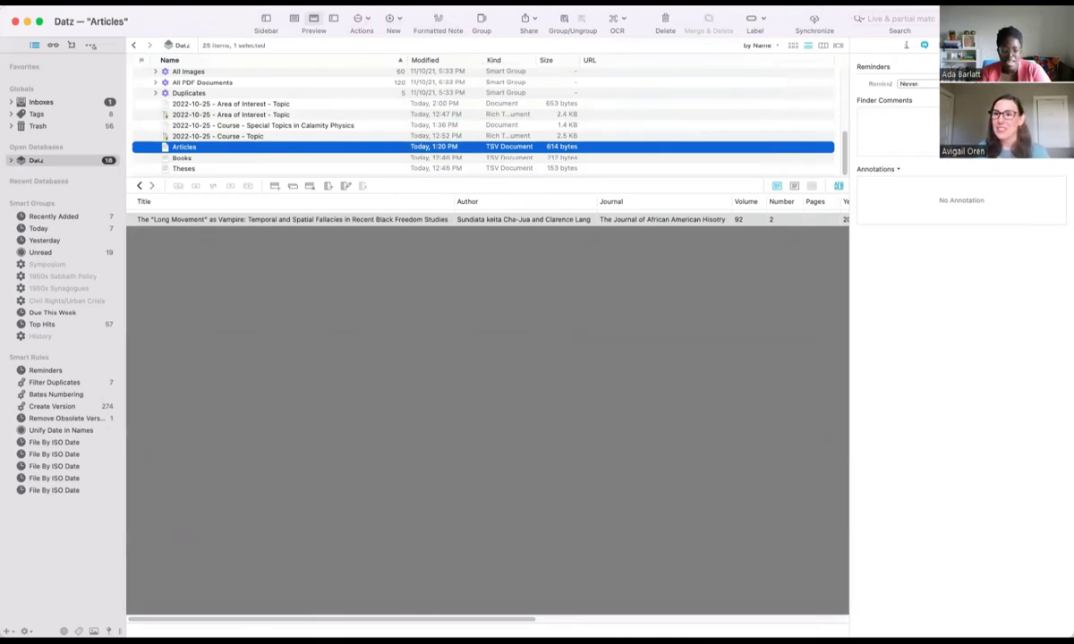
click(954, 27)
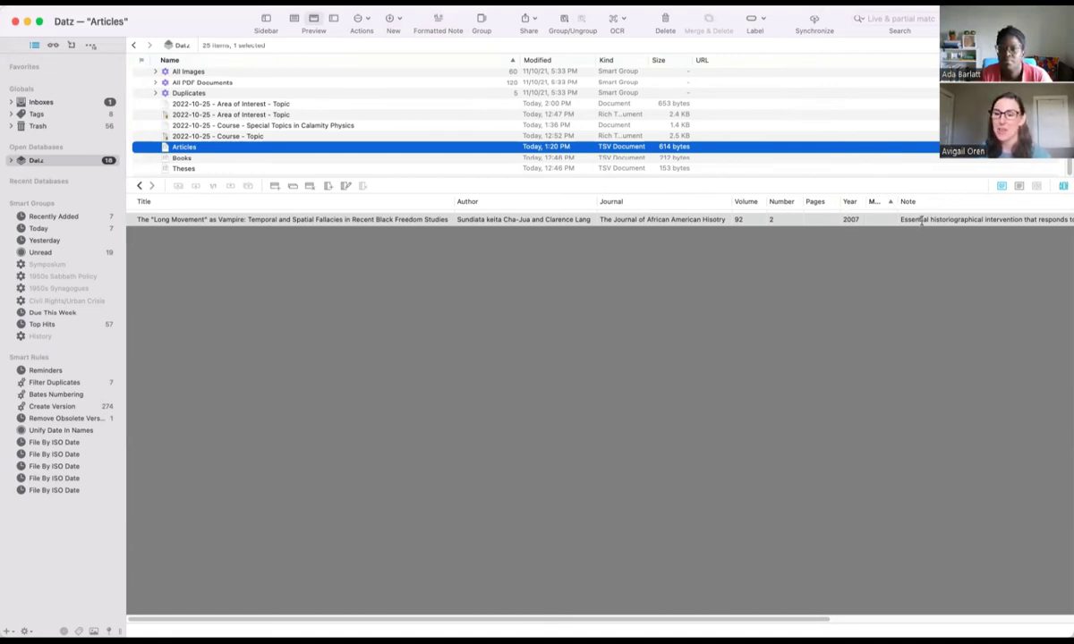
click(183, 158)
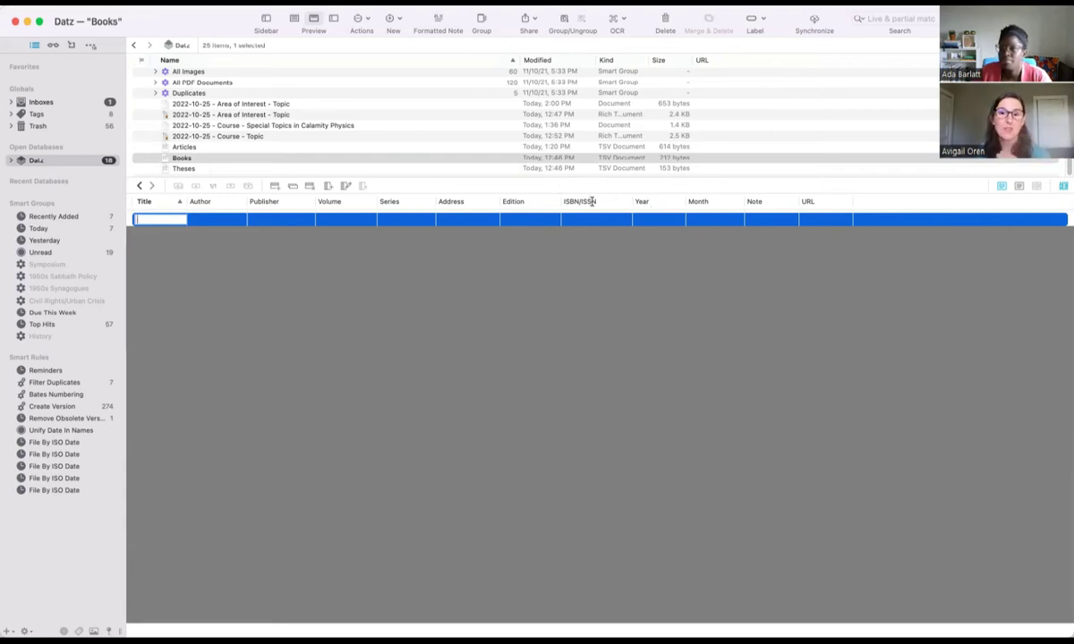
click(192, 169)
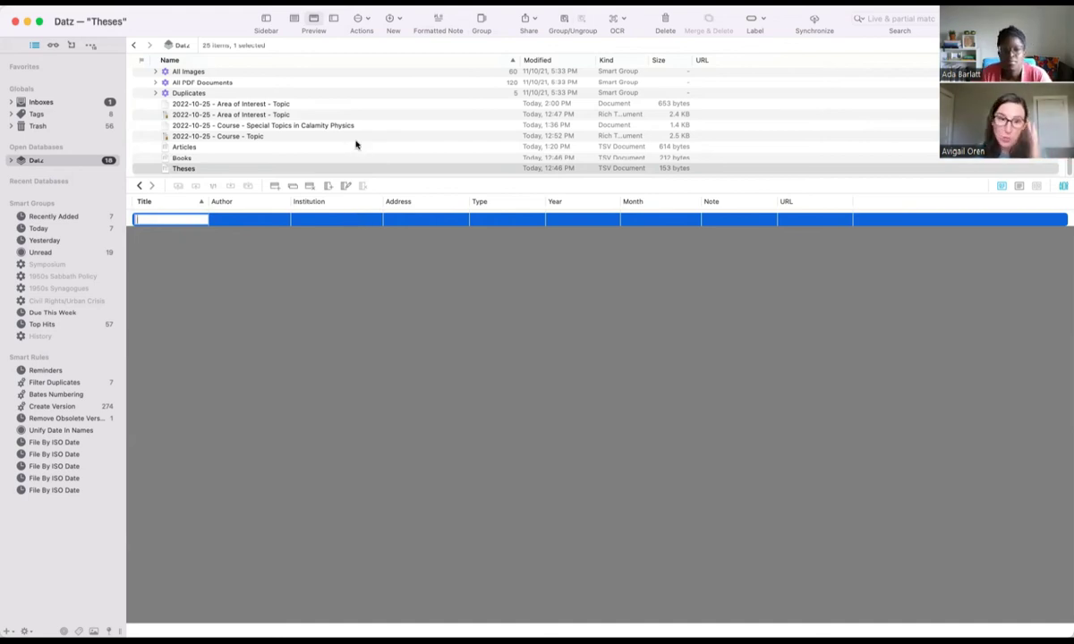
click(199, 151)
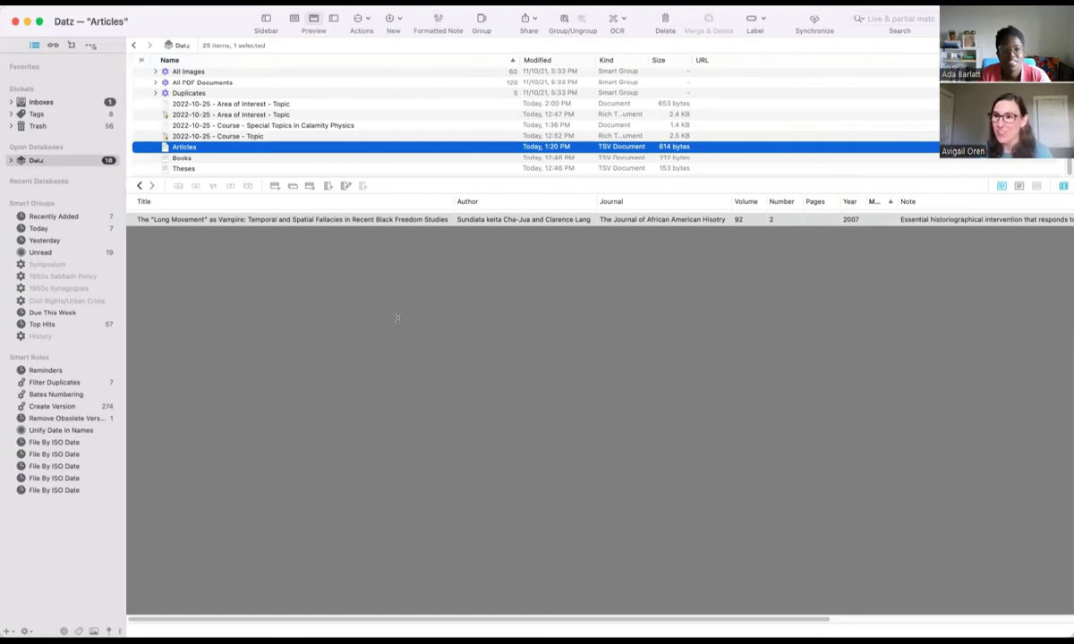
Add a new row under the Vampire article with the placeholder title 'aklda'
double_click(267, 220)
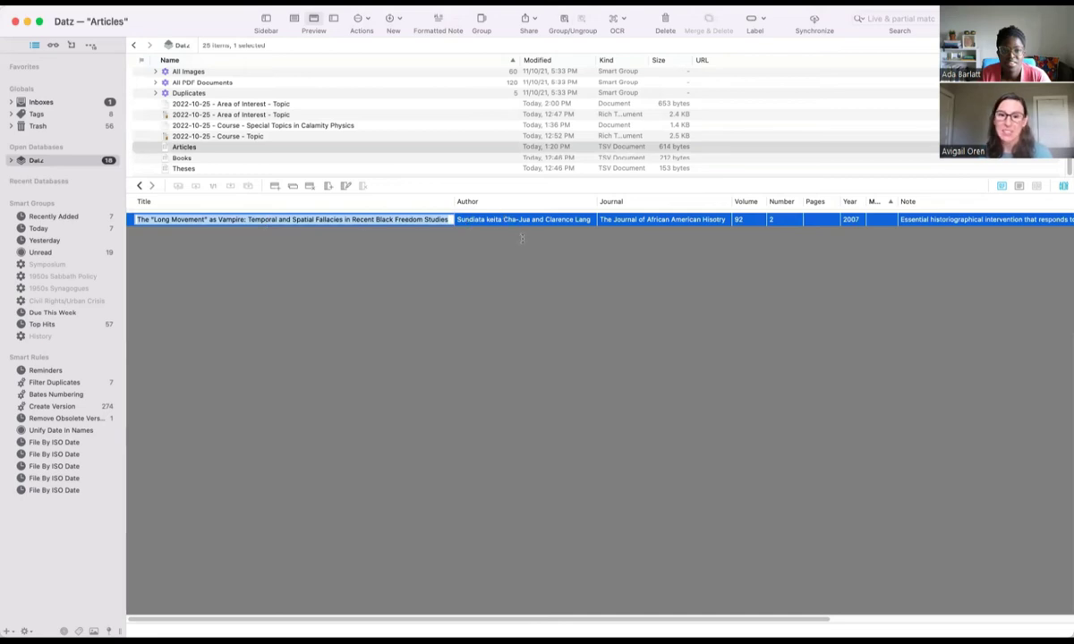
click(635, 231)
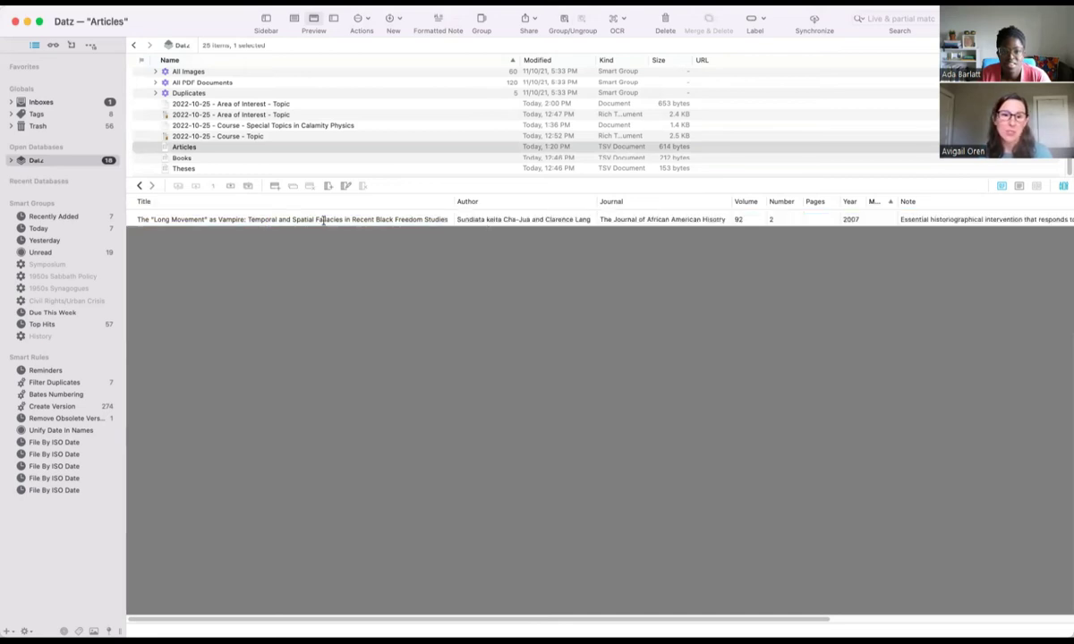
click(273, 186)
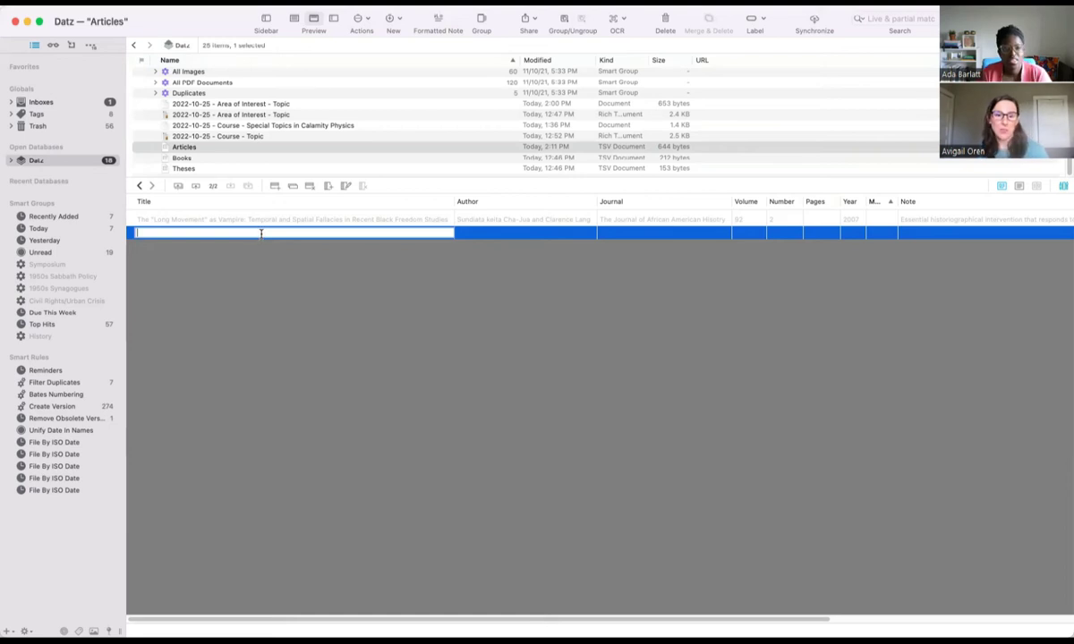
text(aklda)
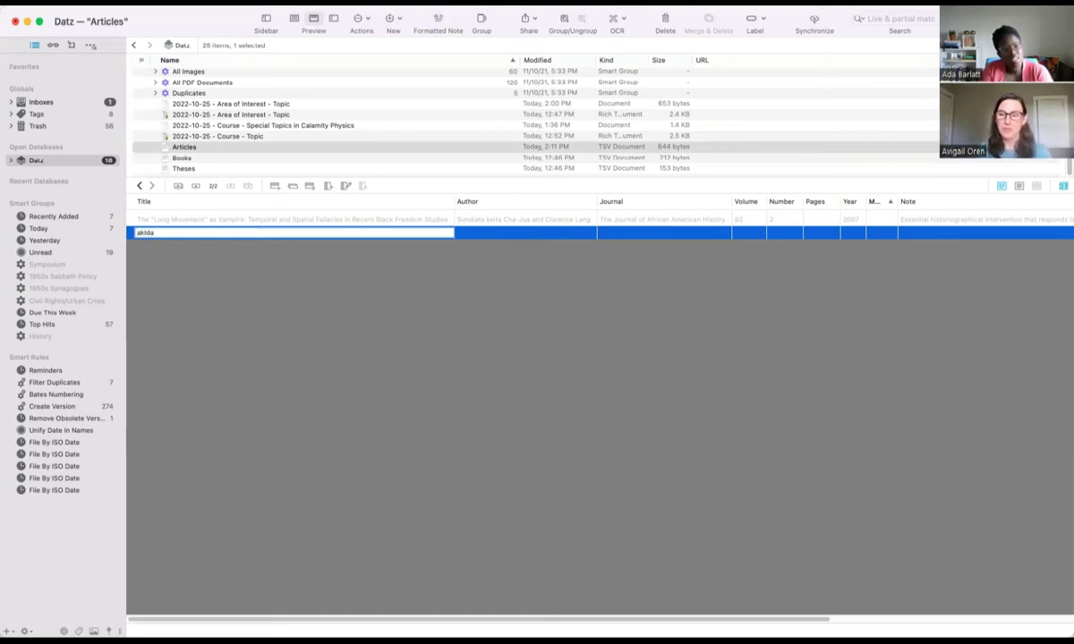
click(369, 269)
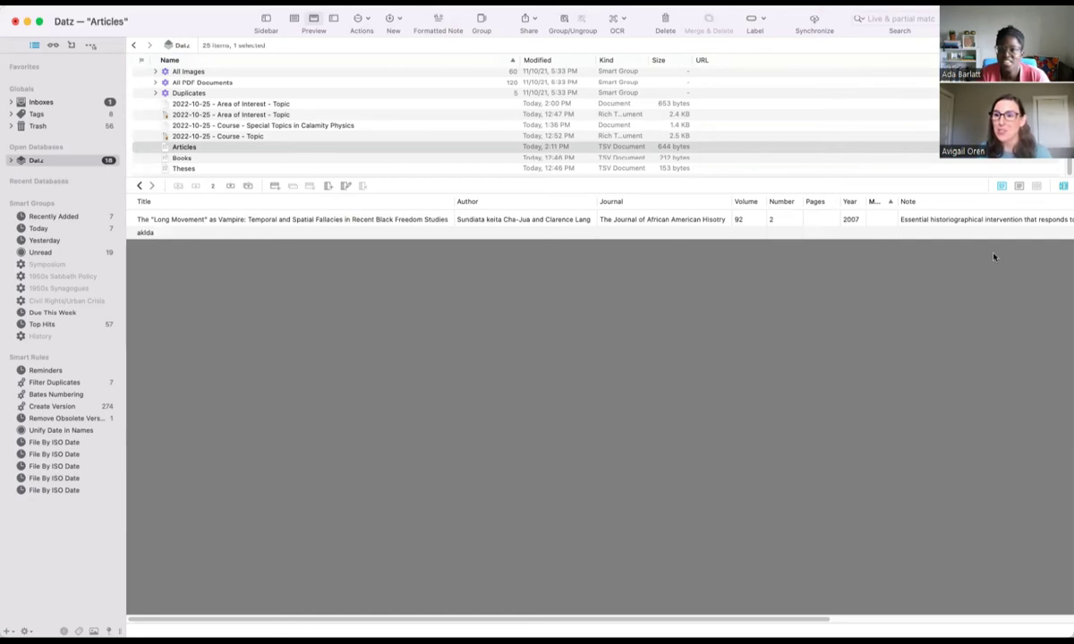
click(1003, 186)
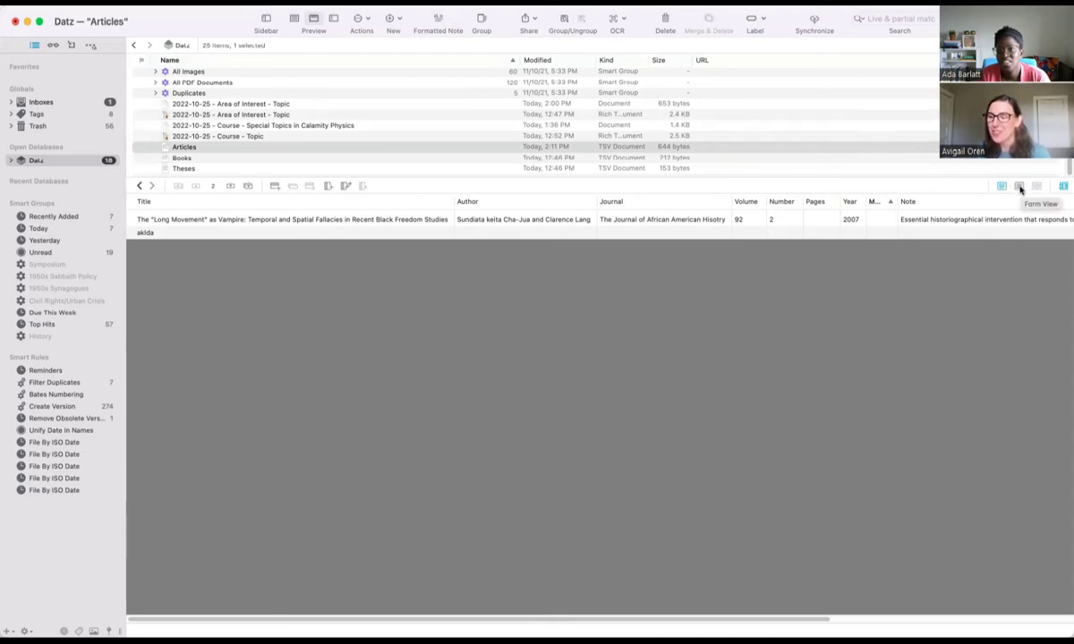
click(1019, 186)
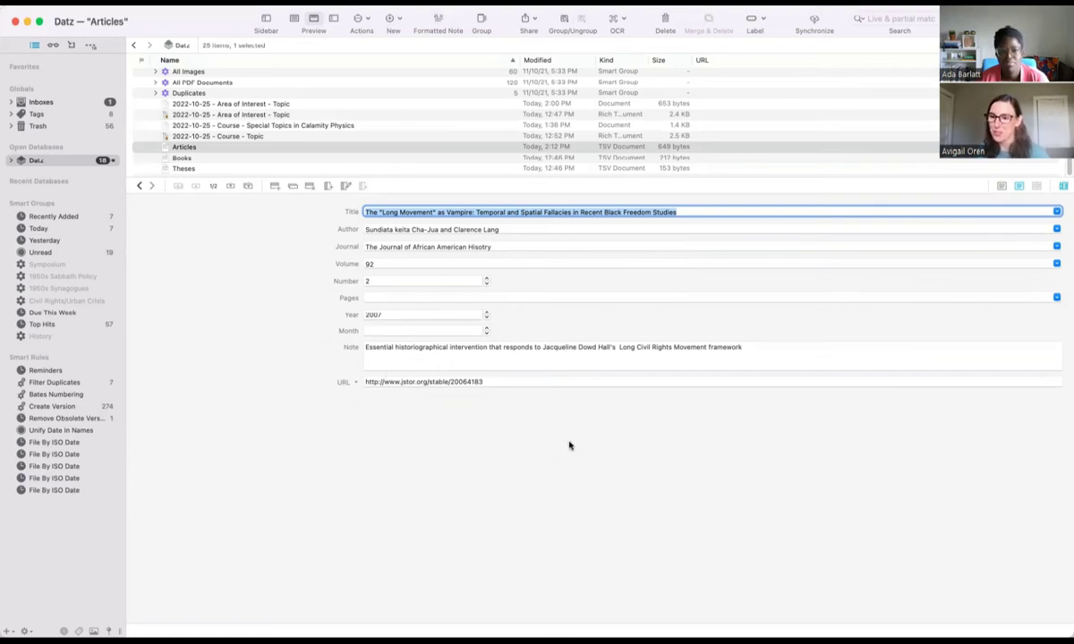
click(1001, 187)
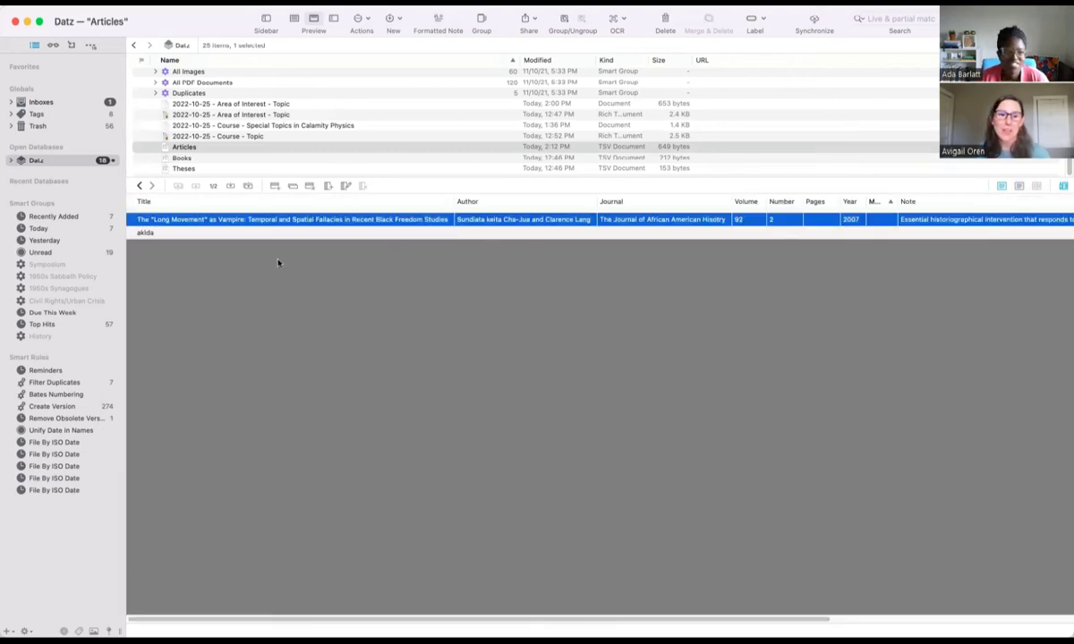
Open the second row as a form; enter title 'The Long Civil Rights Movement and the Political Uses of the Past' and the author
double_click(288, 230)
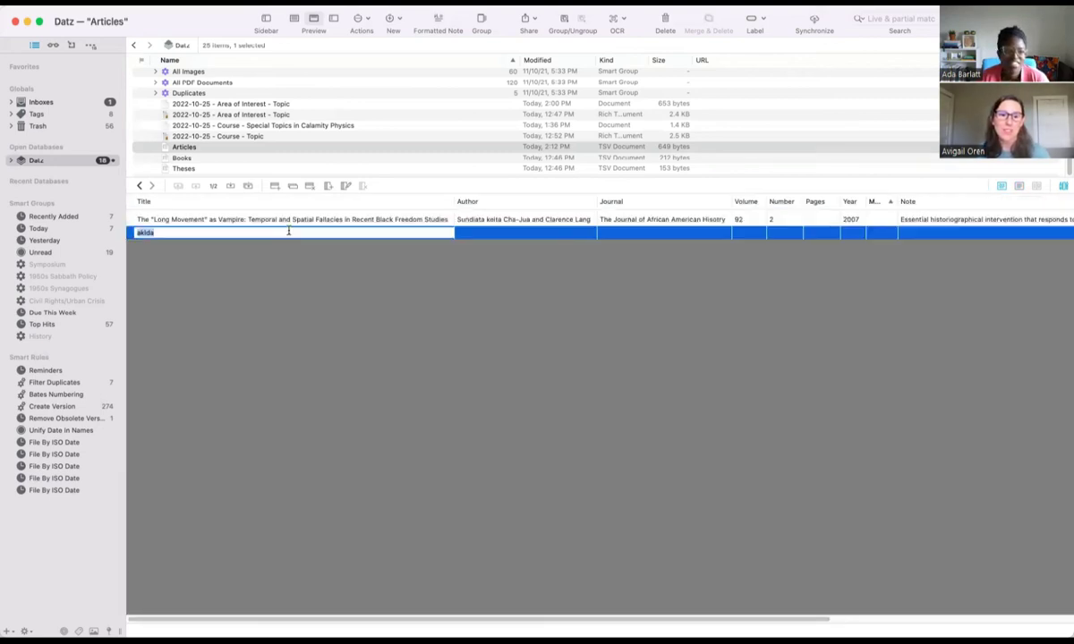
click(1064, 185)
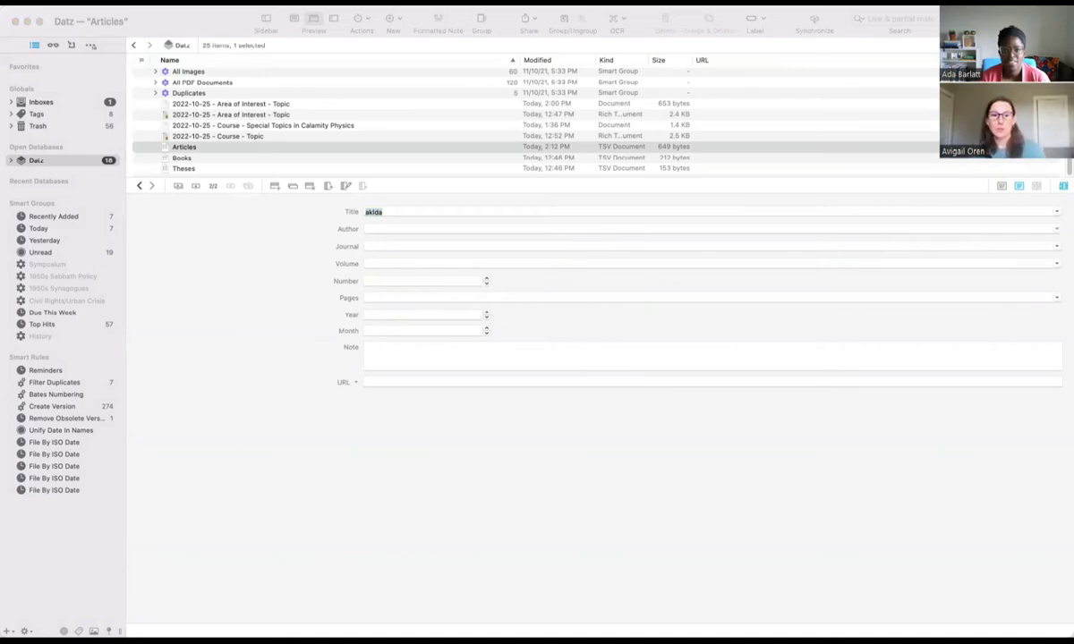
click(471, 215)
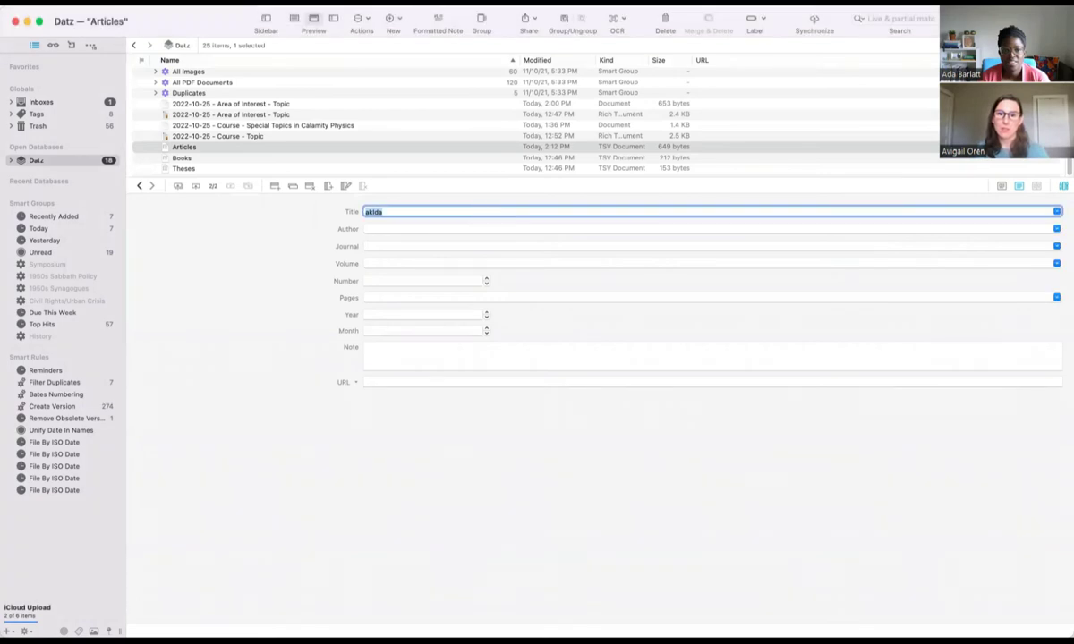
click(464, 212)
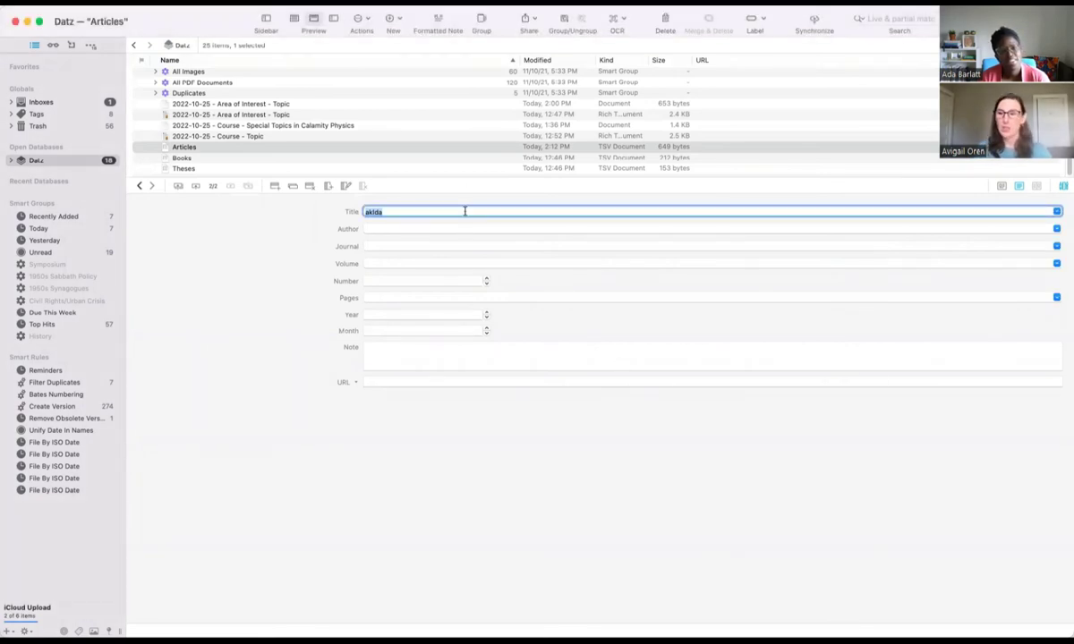
text(The Lo)
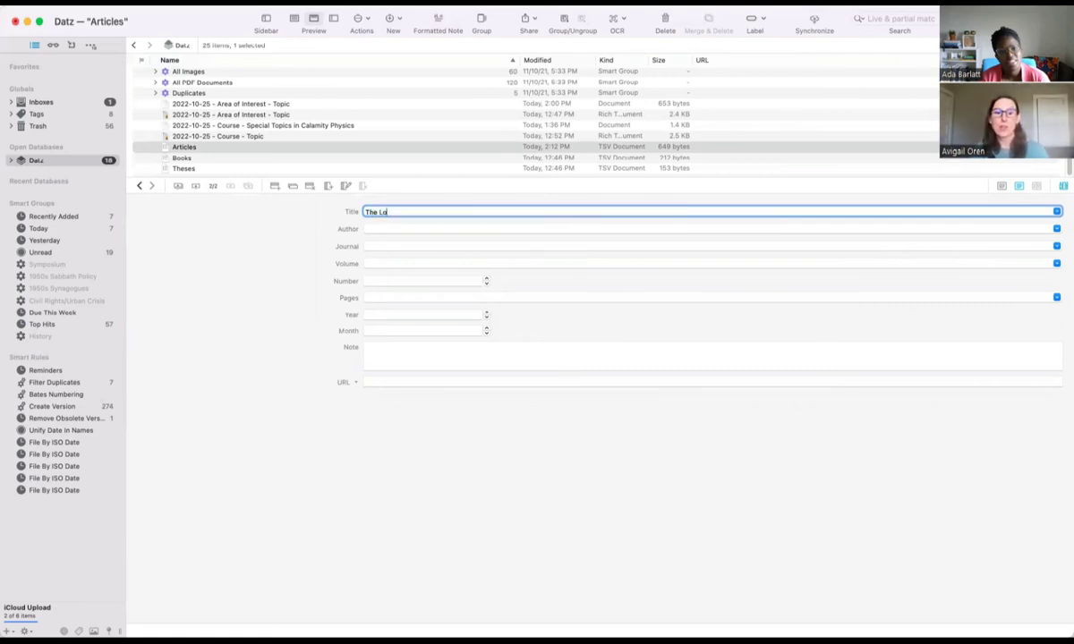
text(ng Civil Rights )
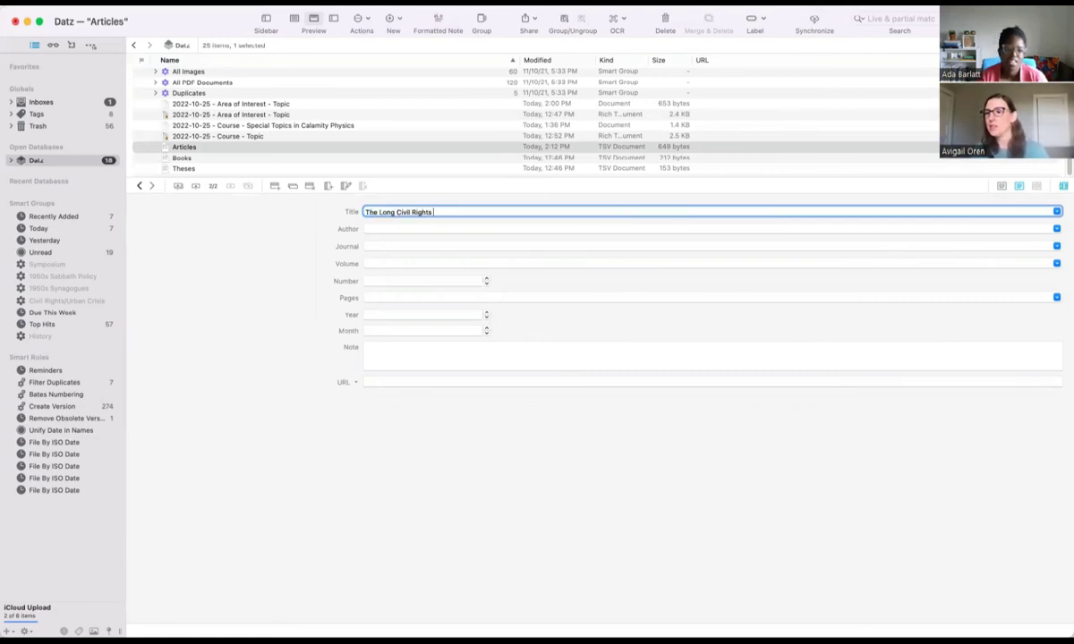
text(Movement and the )
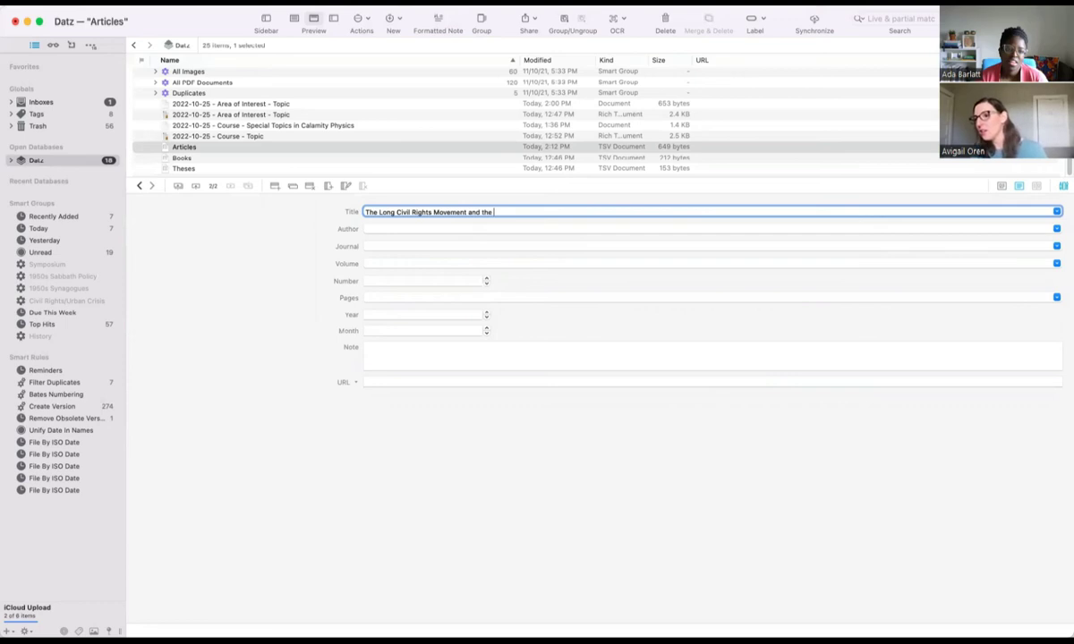
text(Political)
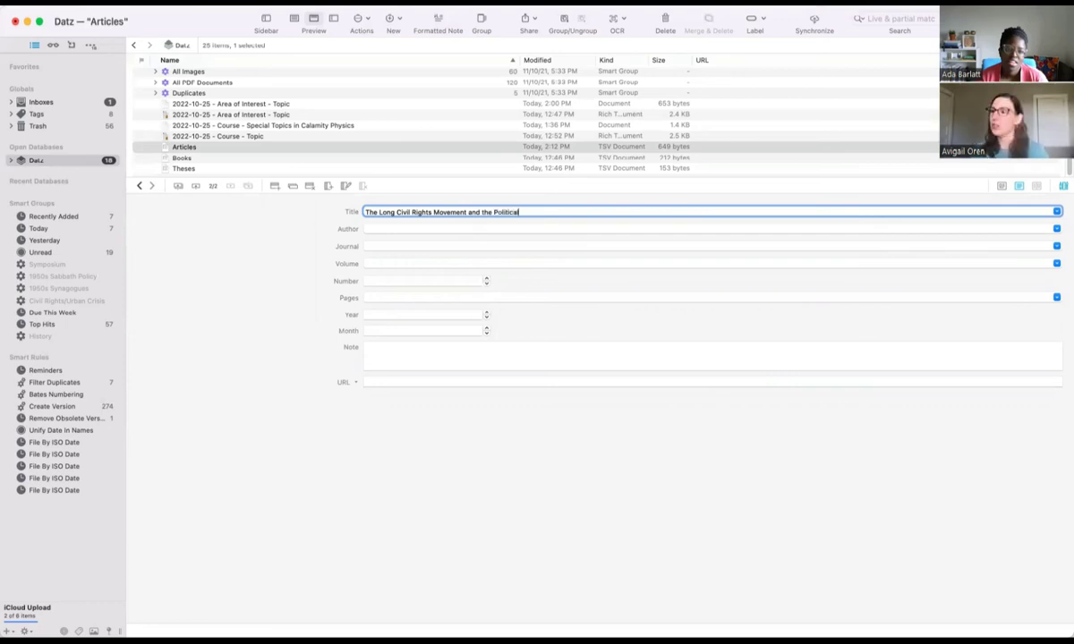
text( Uses of the )
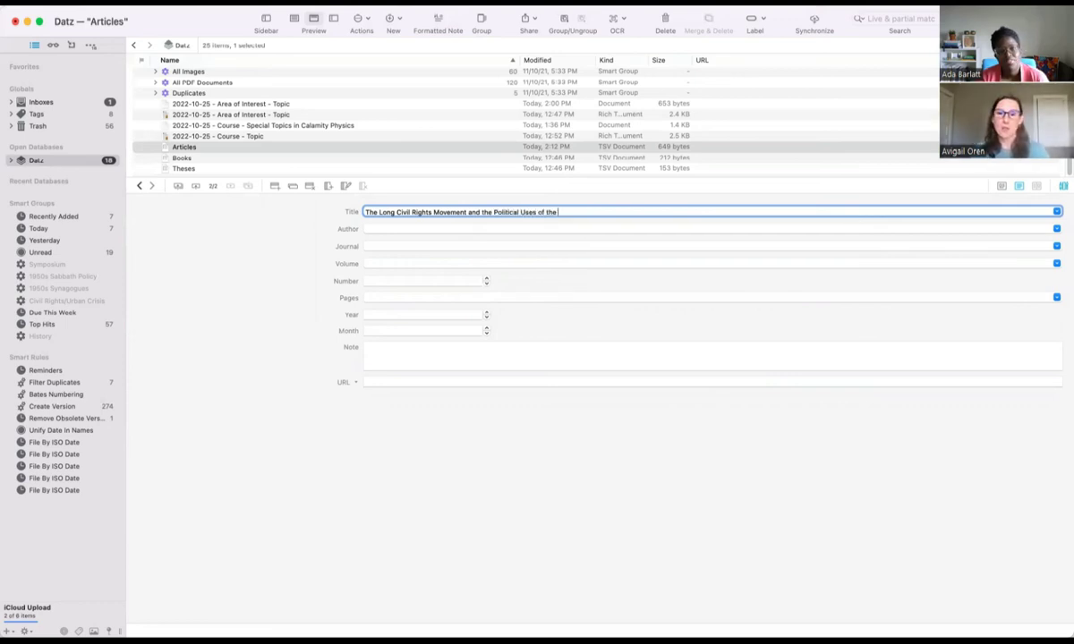
text(Past)
key(Tab)
text(Jacquelyn D)
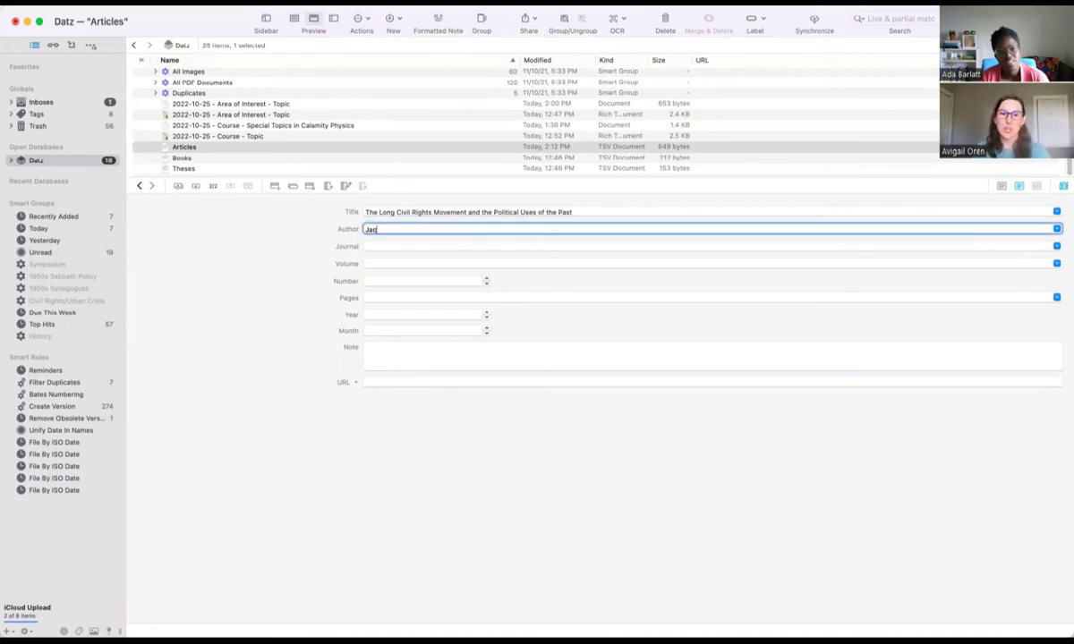
text(ow)
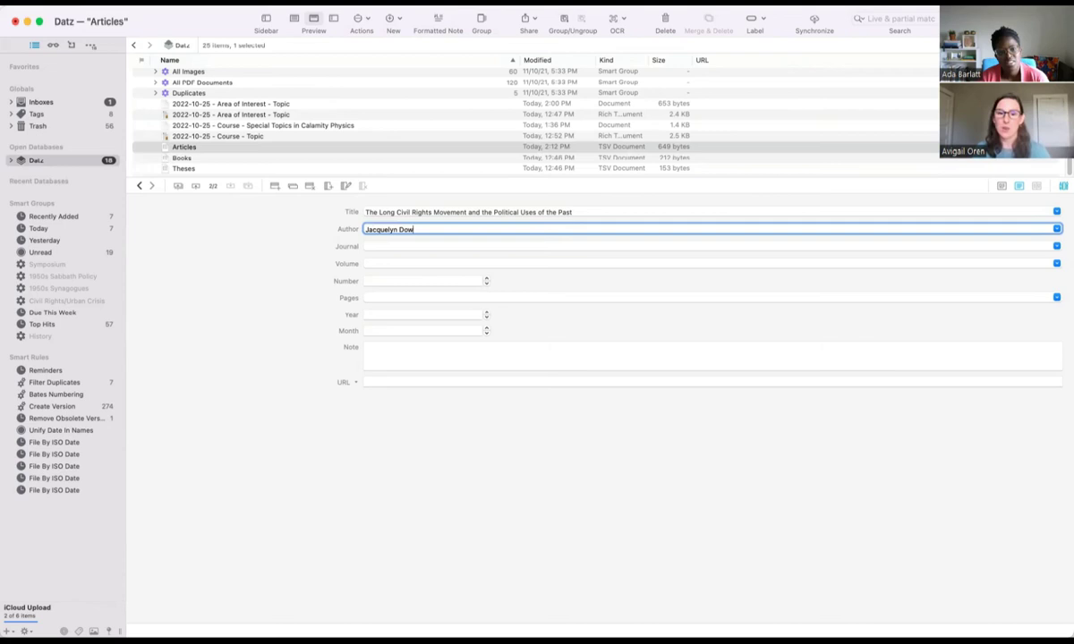
text(d Hall)
Enter journal 'The Journal of American History', volume 91 and pages 1233-1263
key(Tab)
text(The )
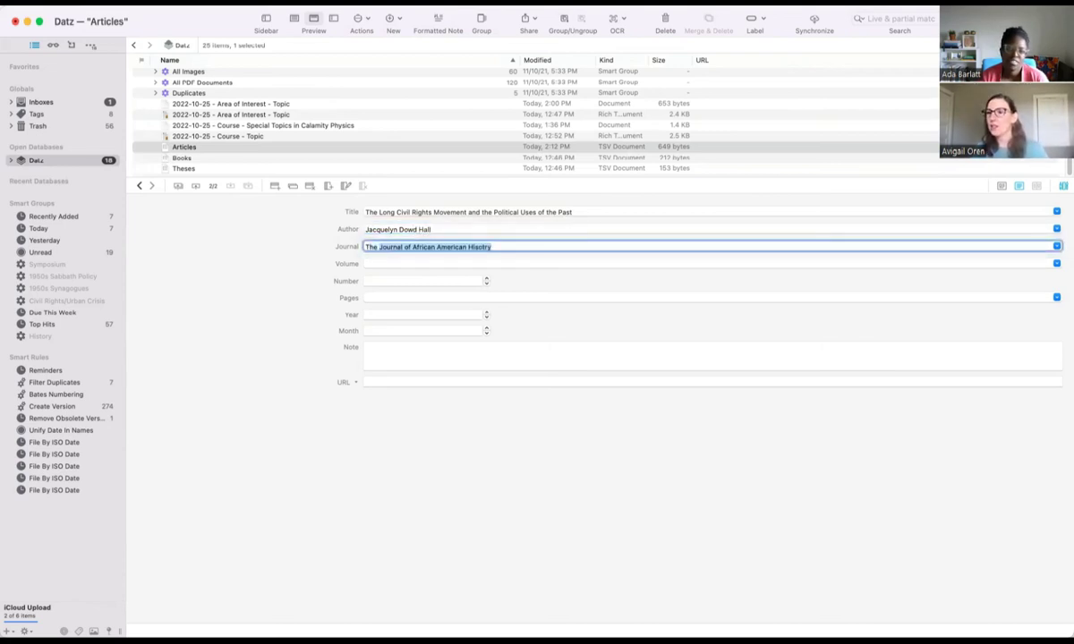
text(Journal of Amer)
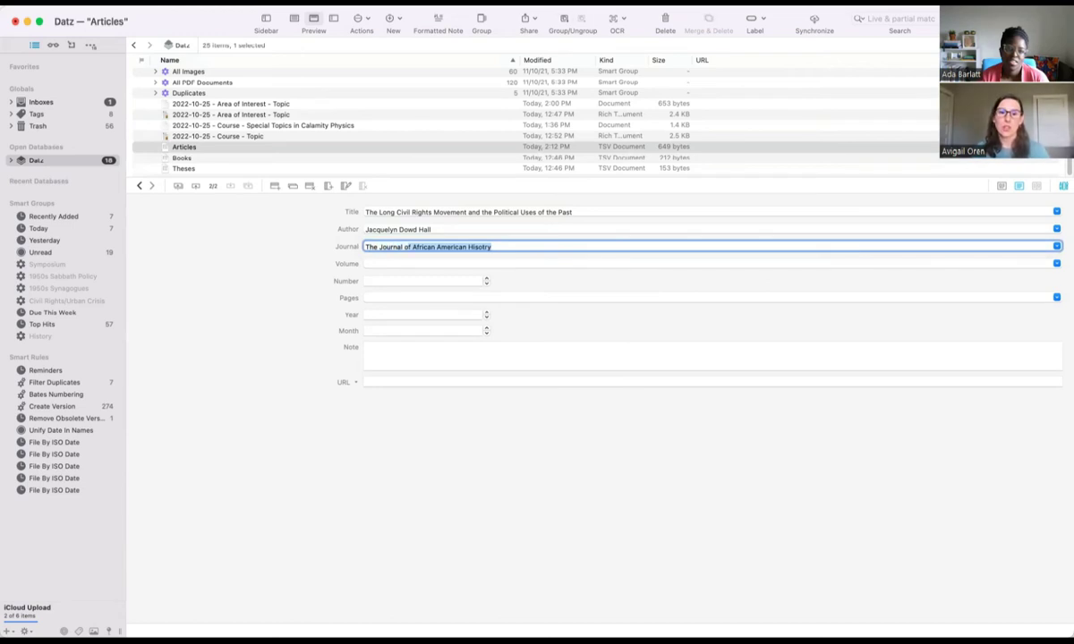
text(ican History)
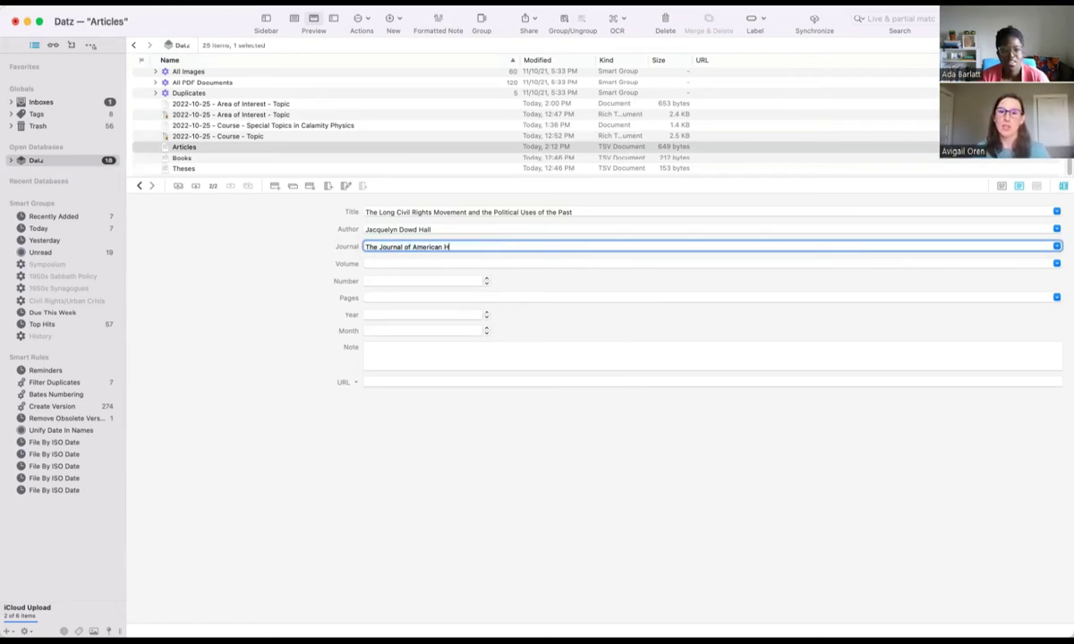
key(Tab)
text(91)
key(Tab)
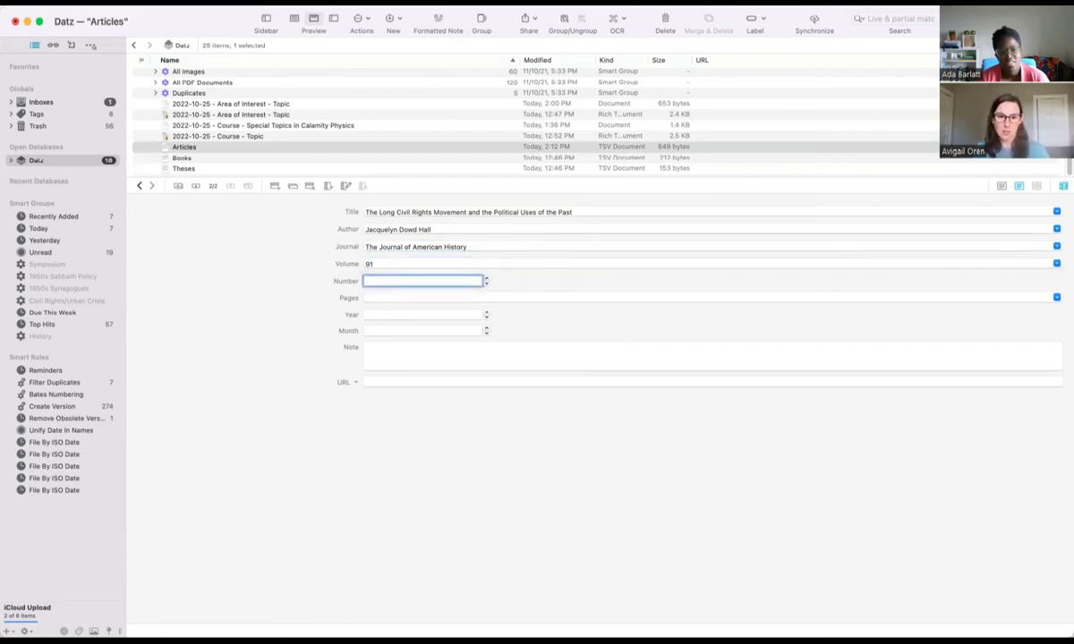
key(Tab)
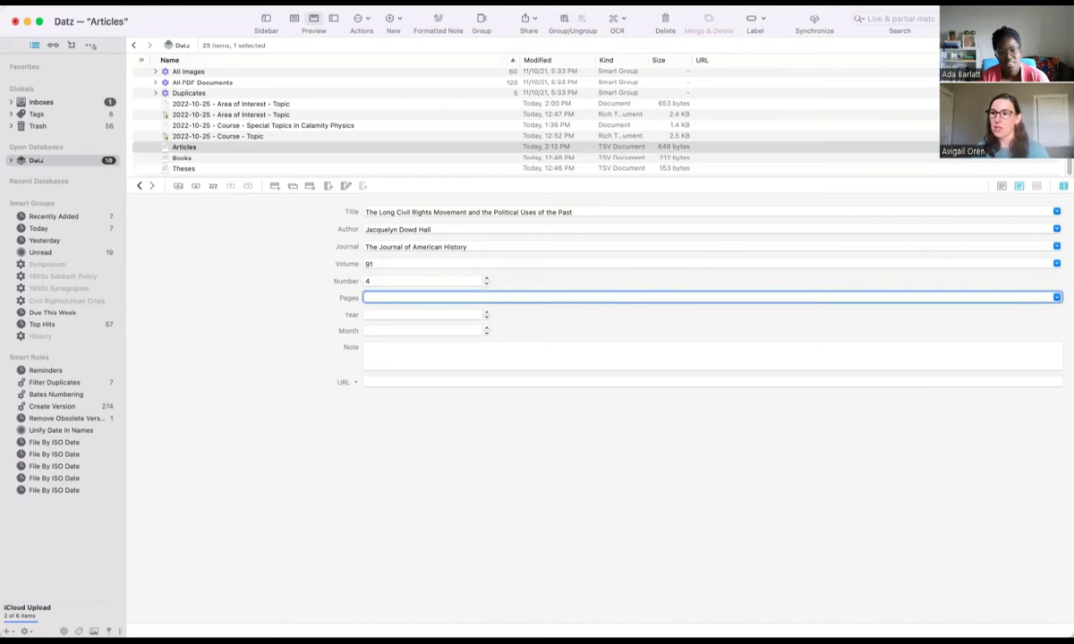
text(1233-1263)
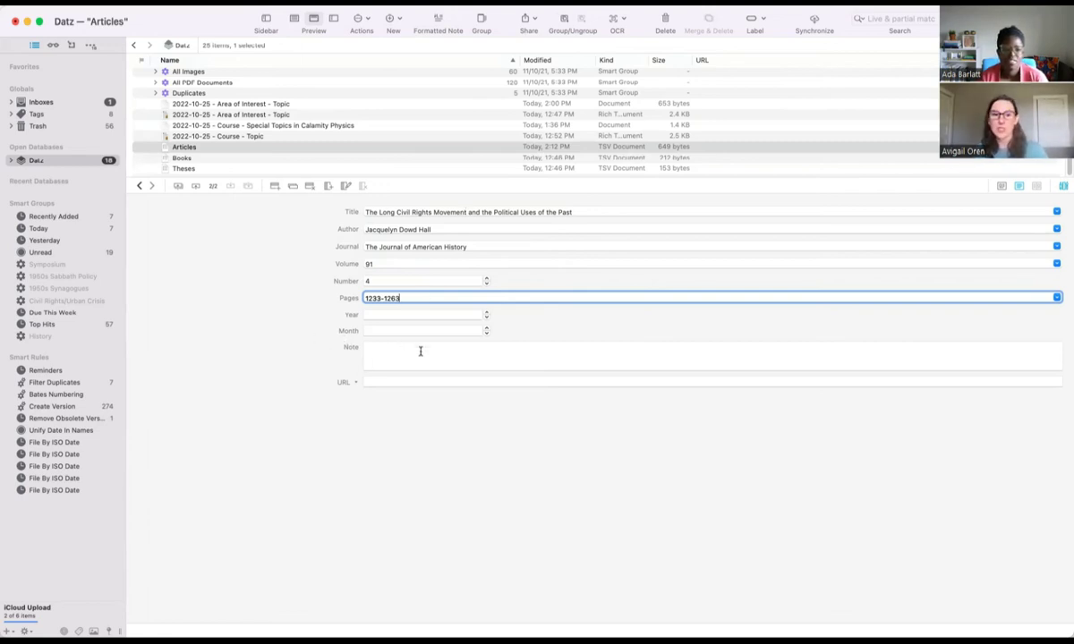
Set year 2005, note 'Vampire article responding to this', and paste the JSTOR URL
click(401, 314)
text(2005)
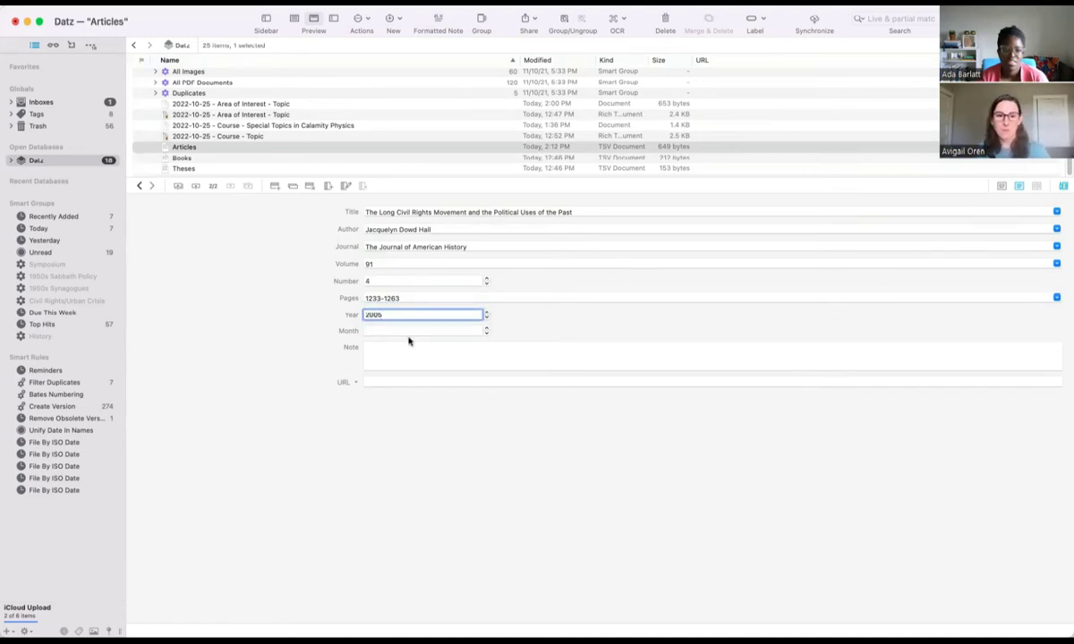
click(408, 350)
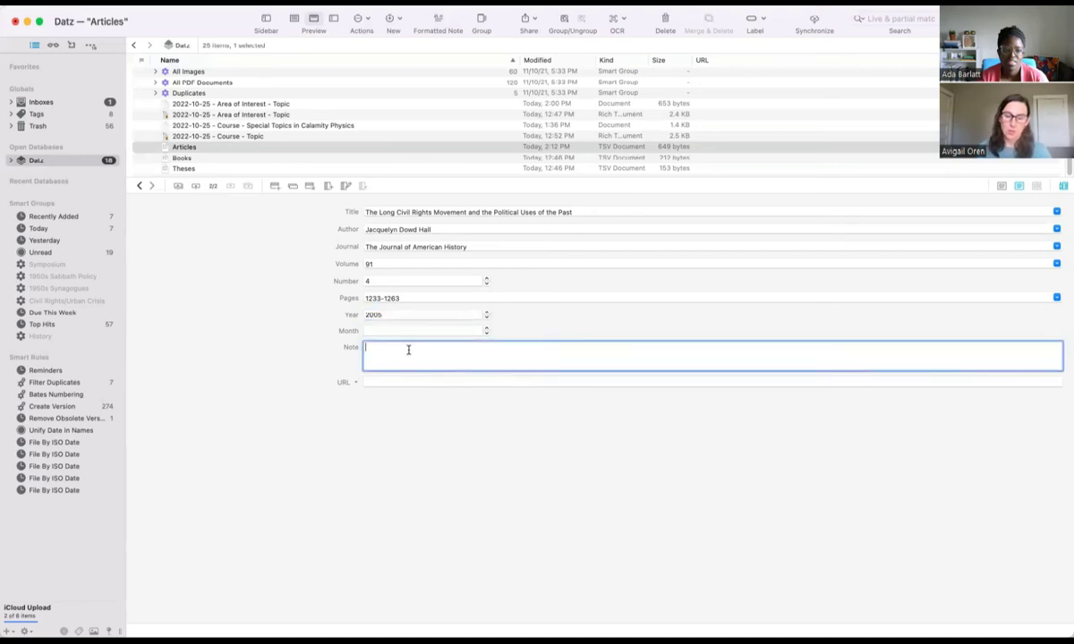
text(Vampire article responding to this)
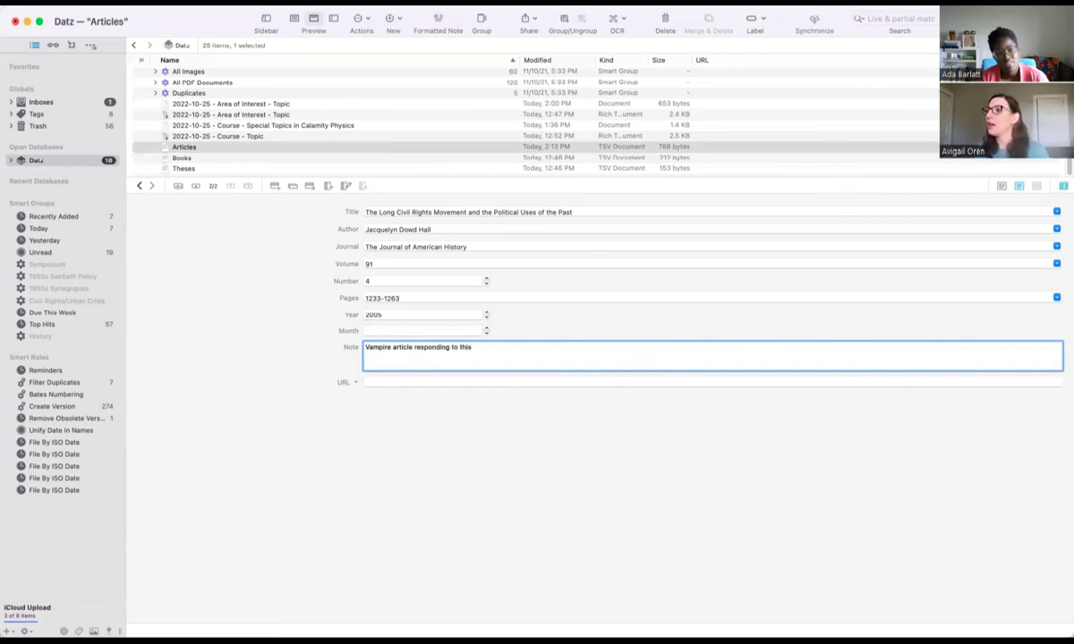
key(super+Tab)
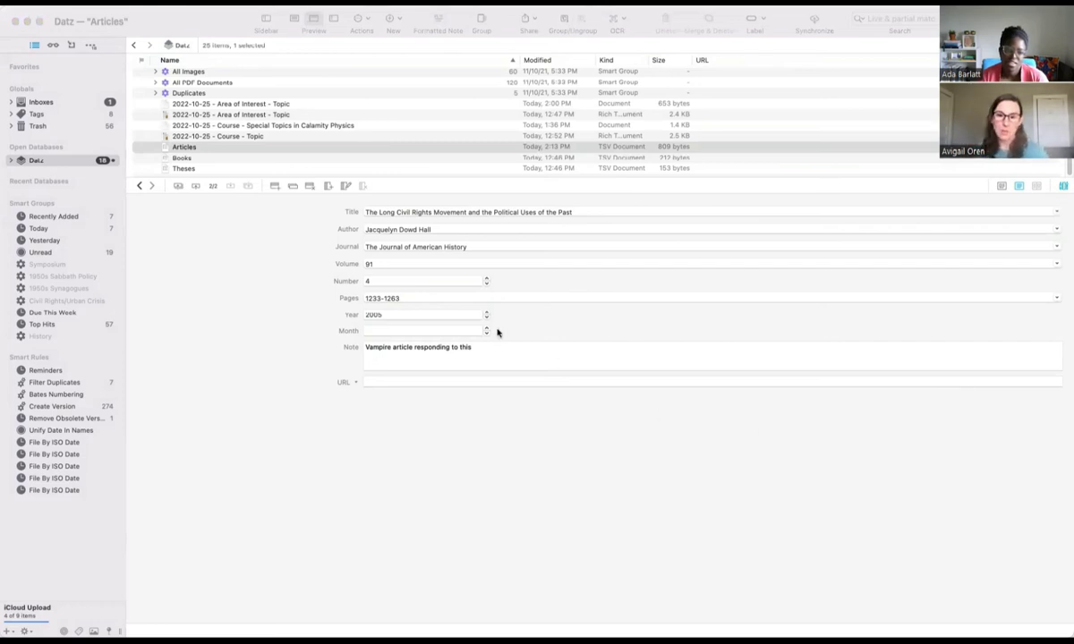
click(521, 381)
text(https://www.jstor.org/stable/3660172)
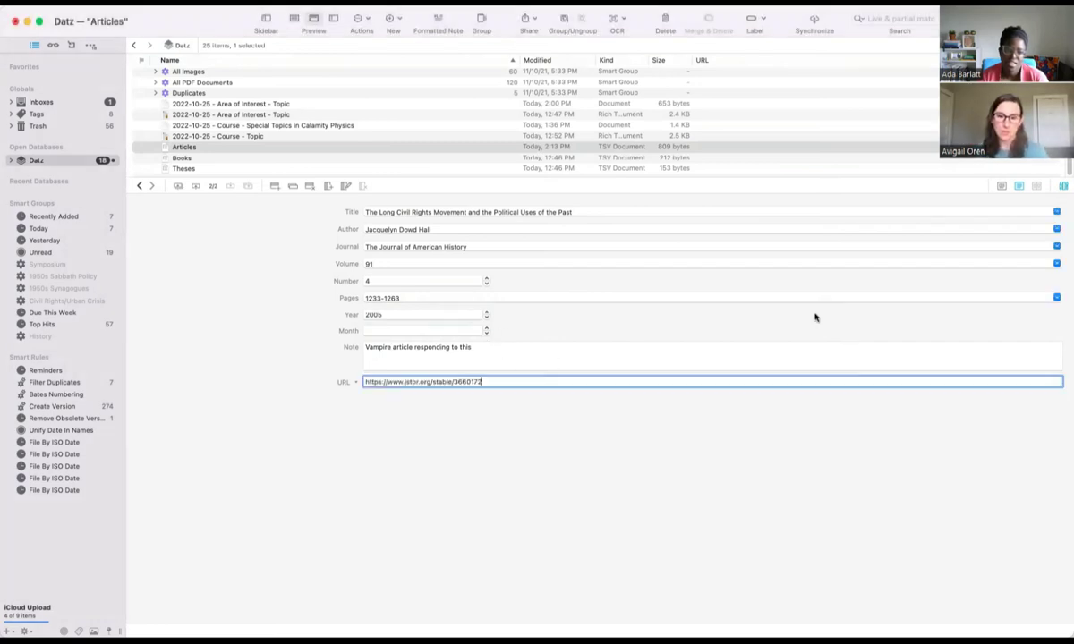
click(1001, 187)
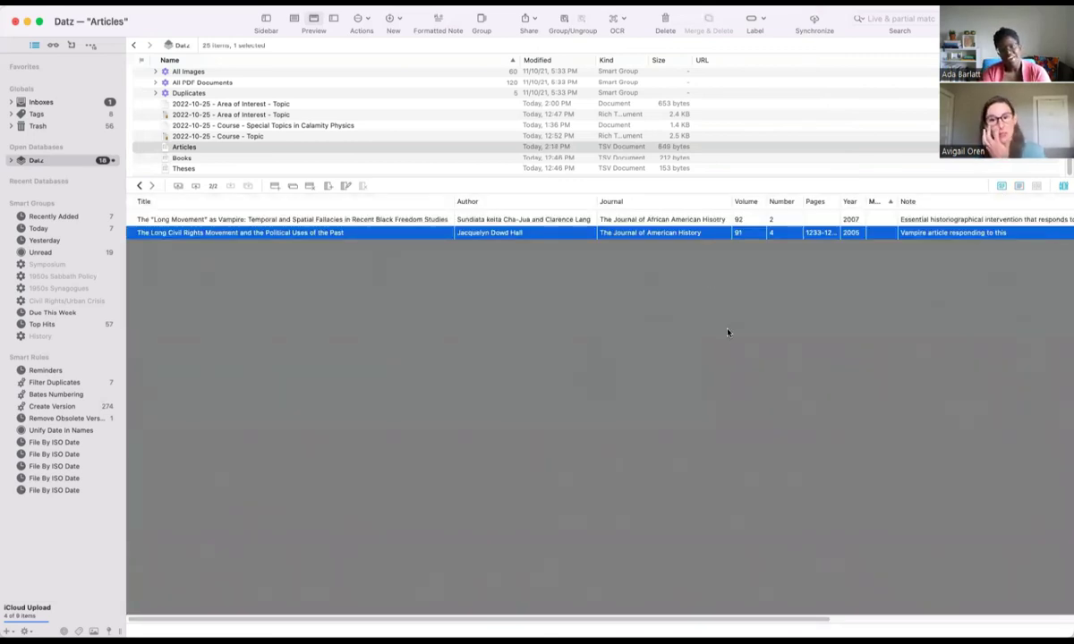
click(820, 233)
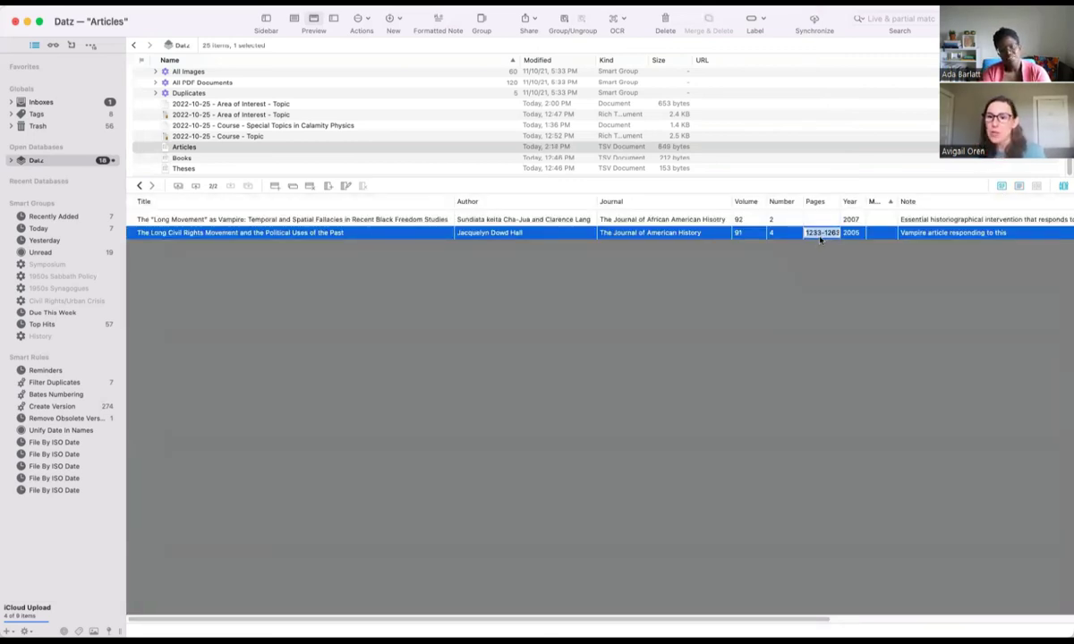
click(812, 256)
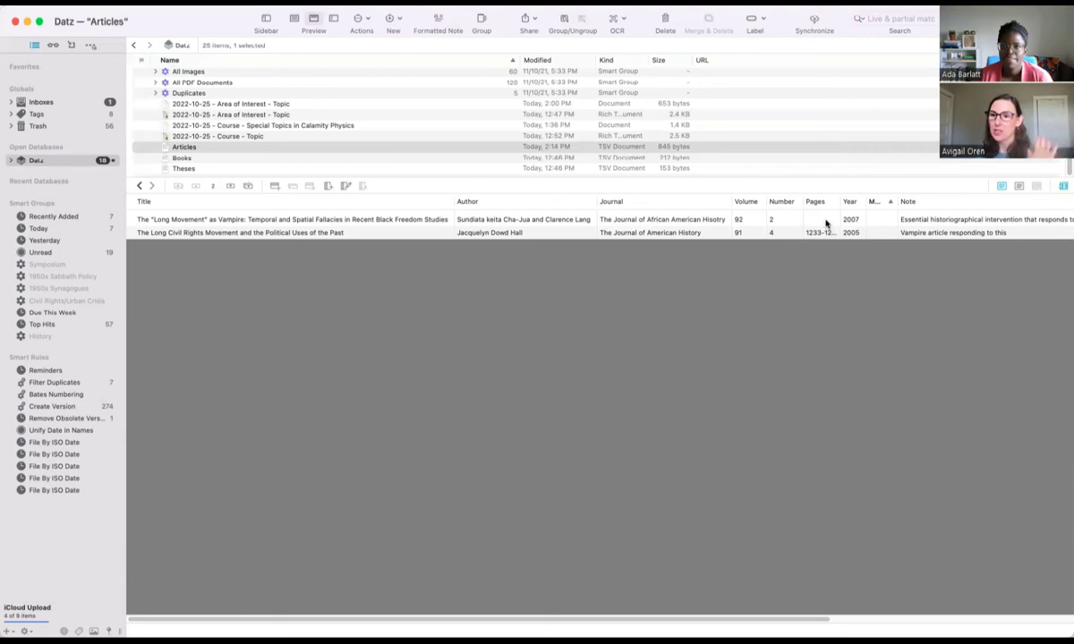
Enter 265-288 in the Vampire article's Pages cell
double_click(824, 220)
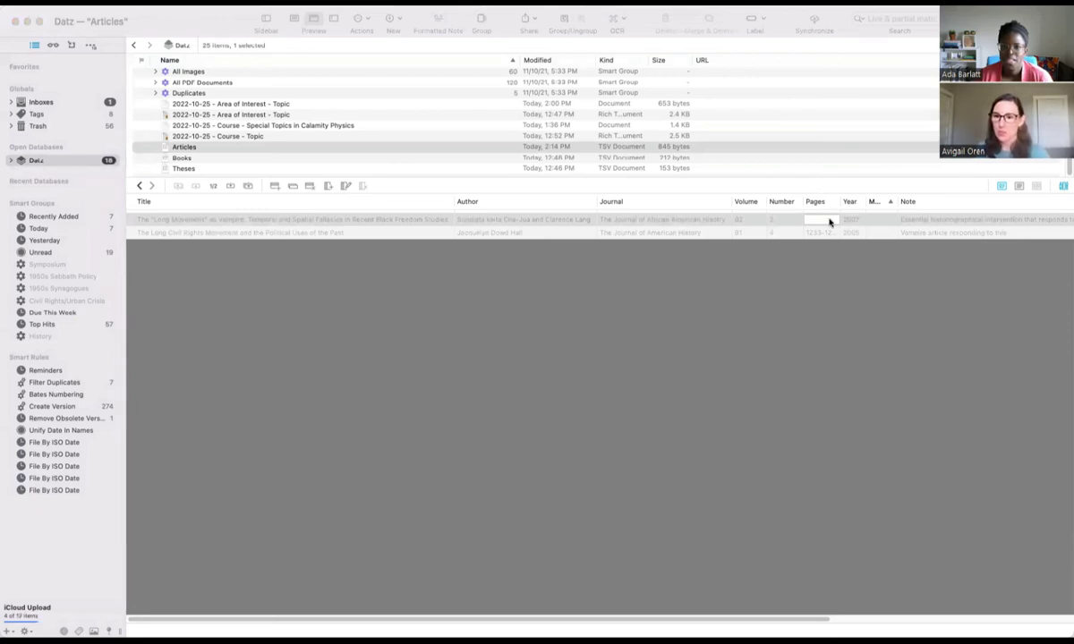
click(779, 208)
text(265-2)
key(Return)
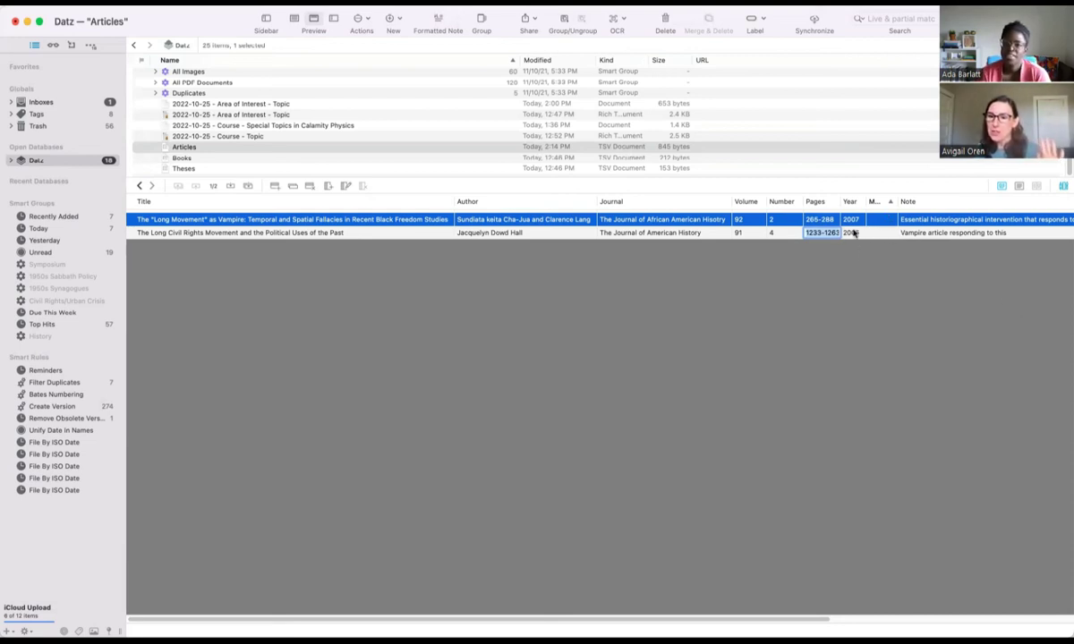
Sort the Articles sheet by Pages, then reverse the sort order
click(829, 202)
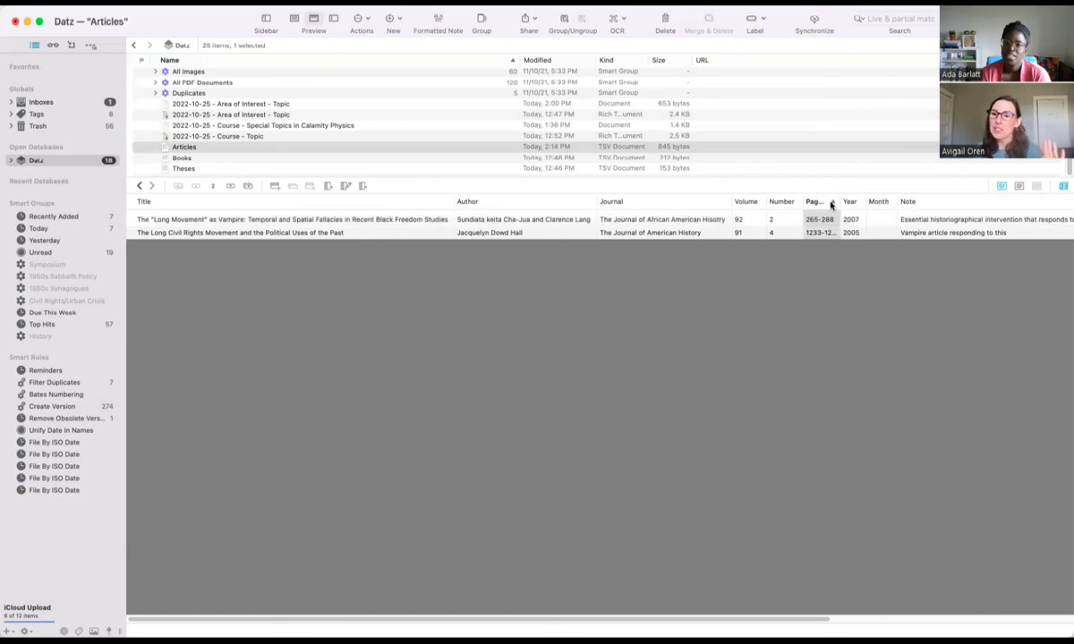
click(829, 203)
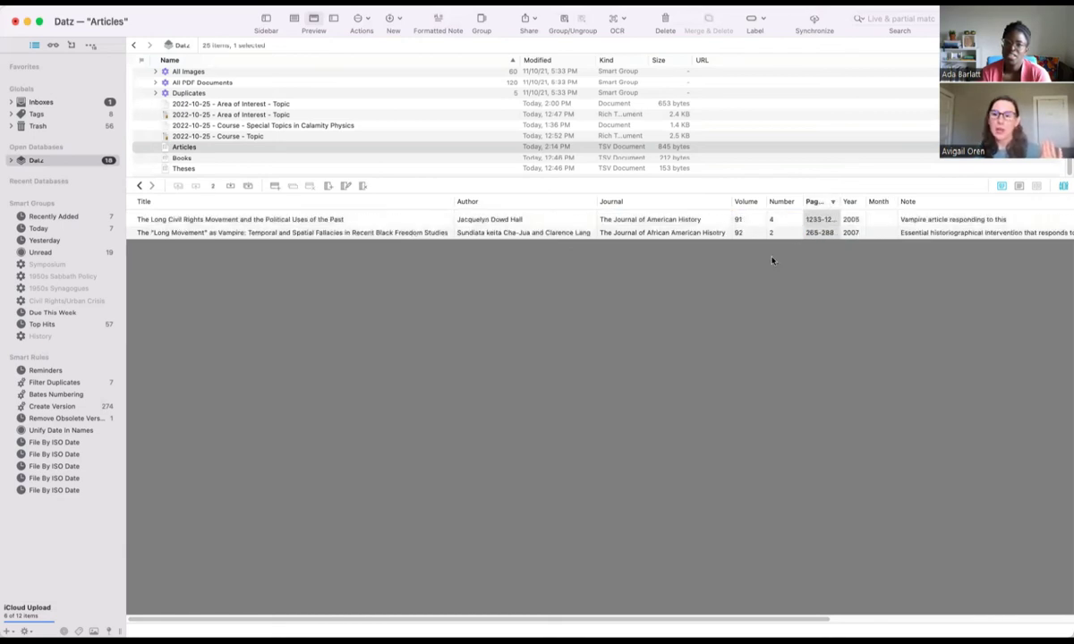
click(829, 202)
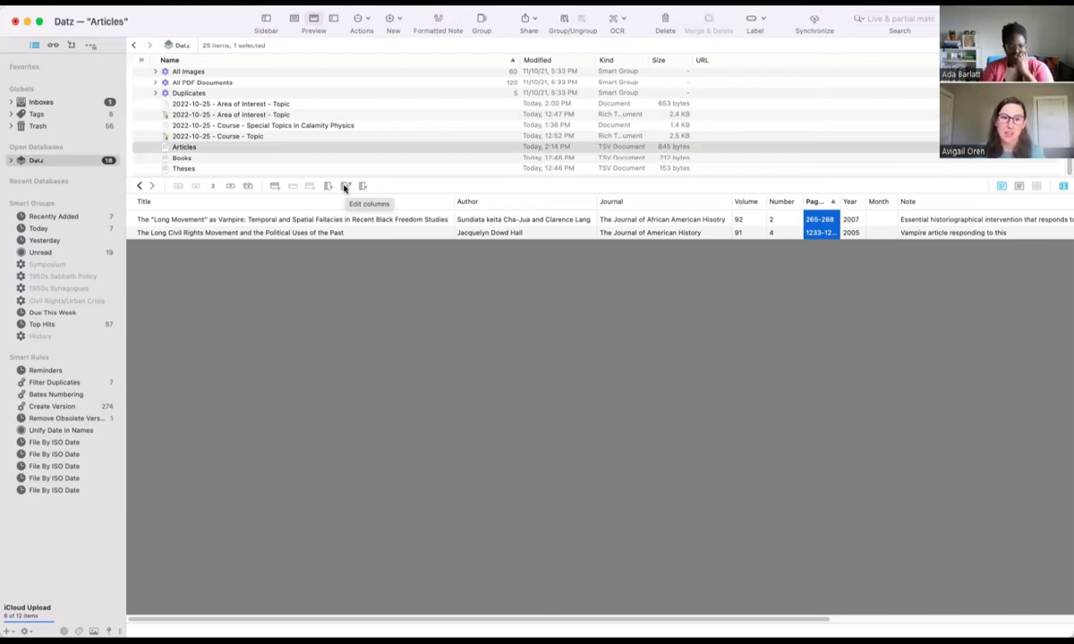
click(344, 187)
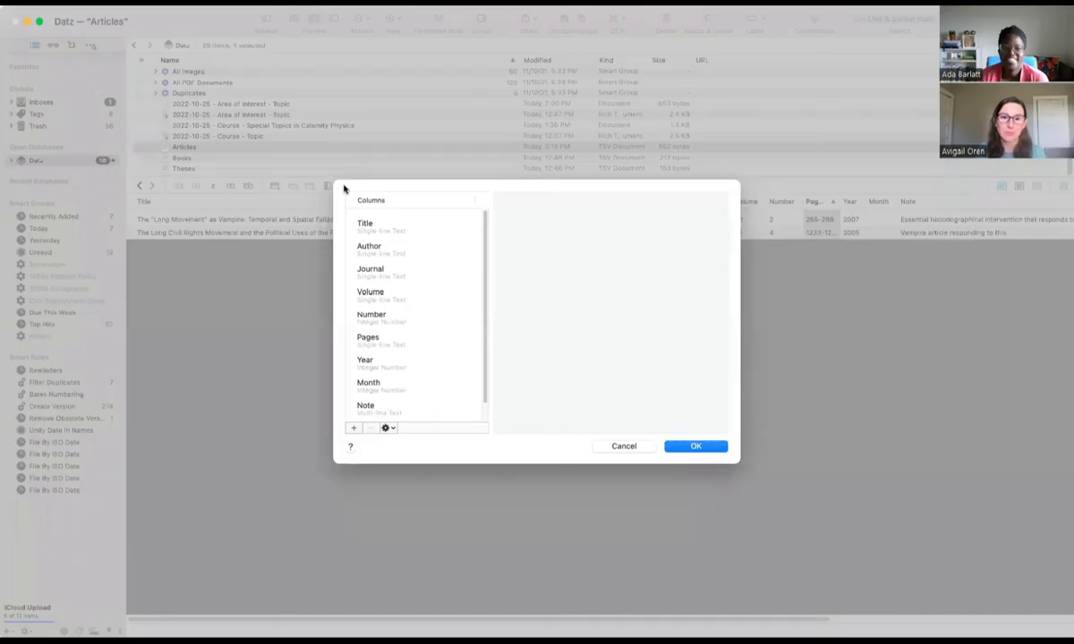
click(392, 347)
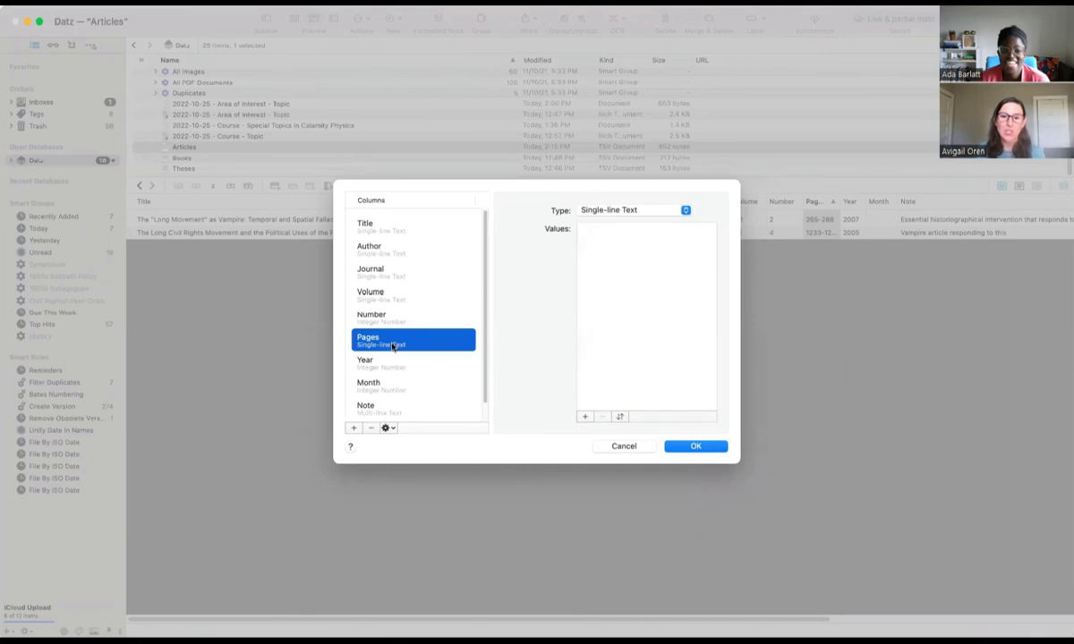
click(584, 210)
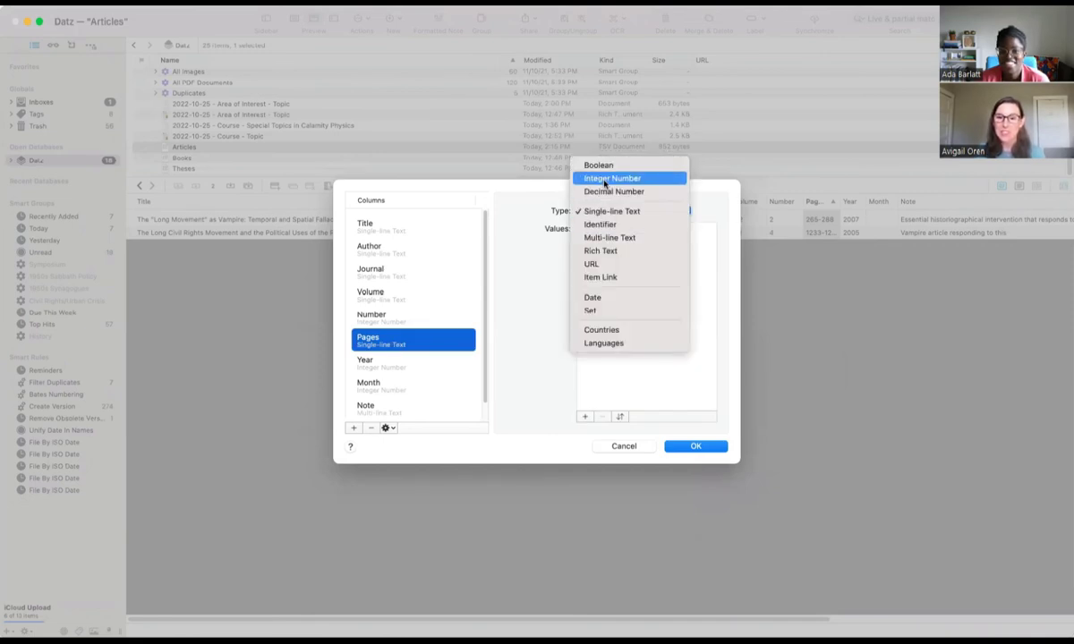
click(605, 181)
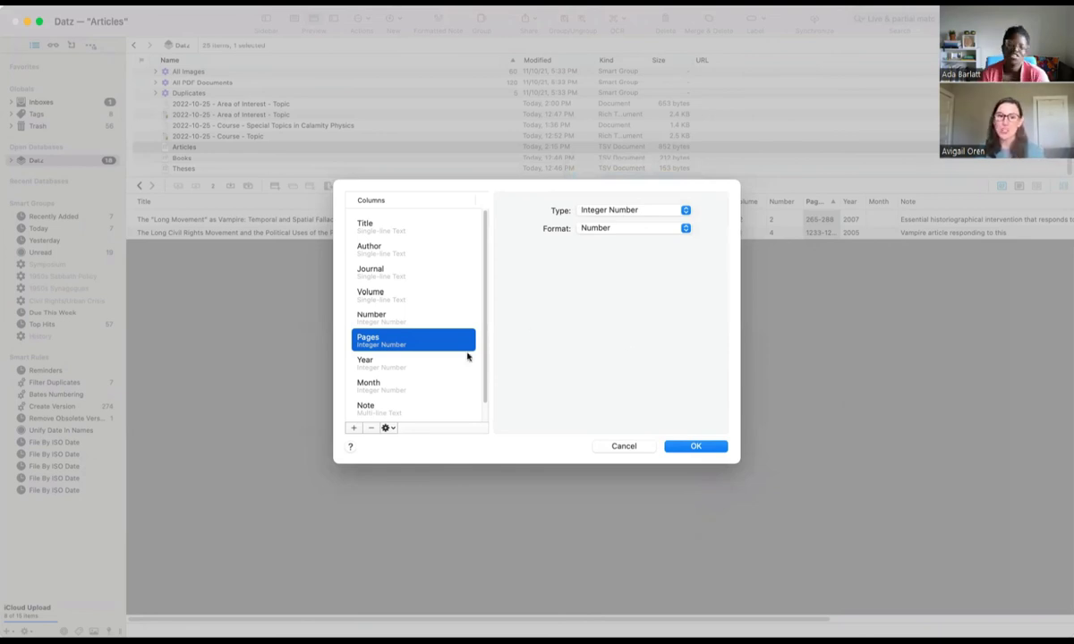
click(610, 210)
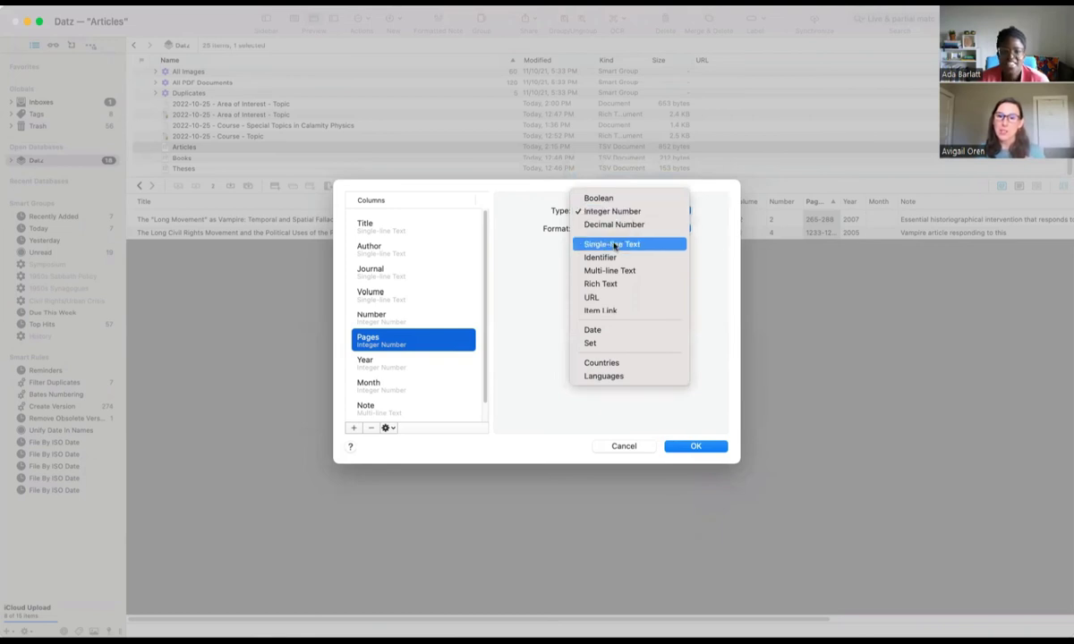
click(615, 244)
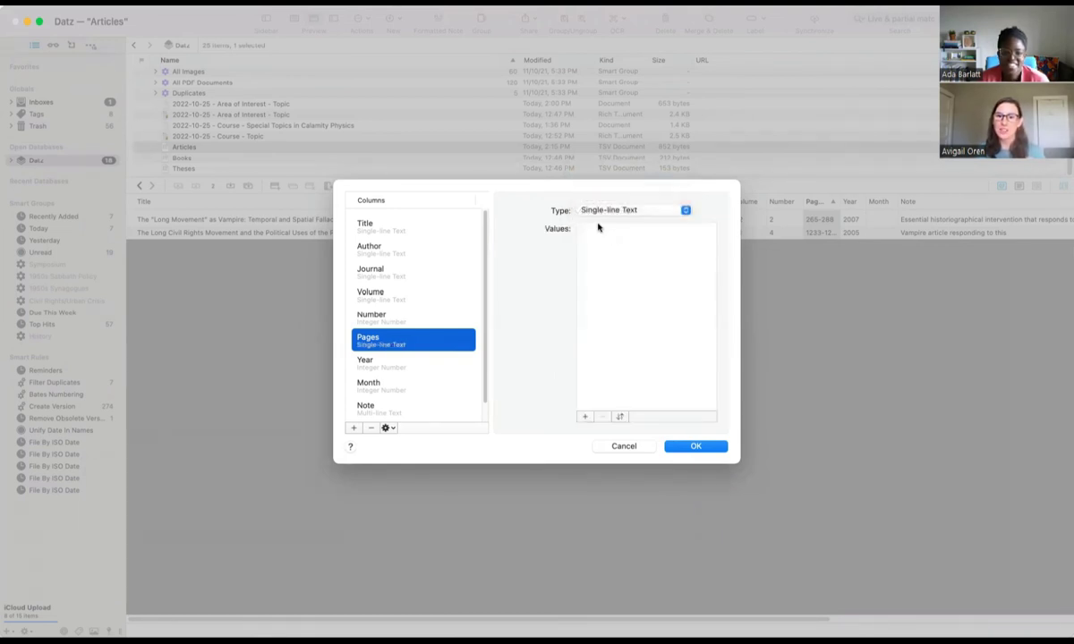
click(680, 447)
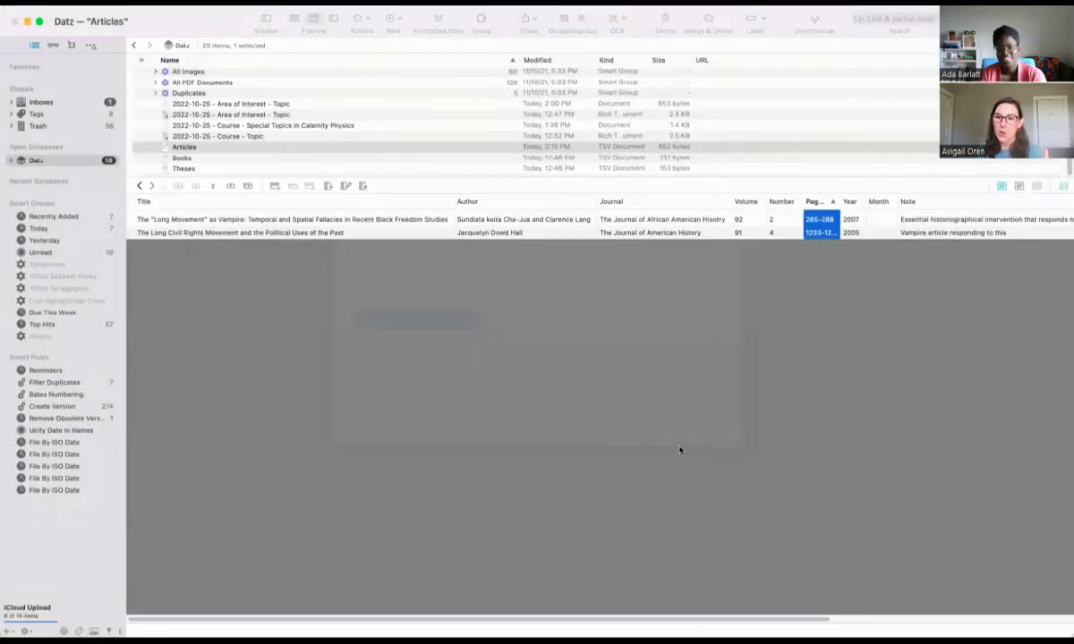
click(882, 201)
Reverse the Month sort to descending and select the first article row
click(886, 202)
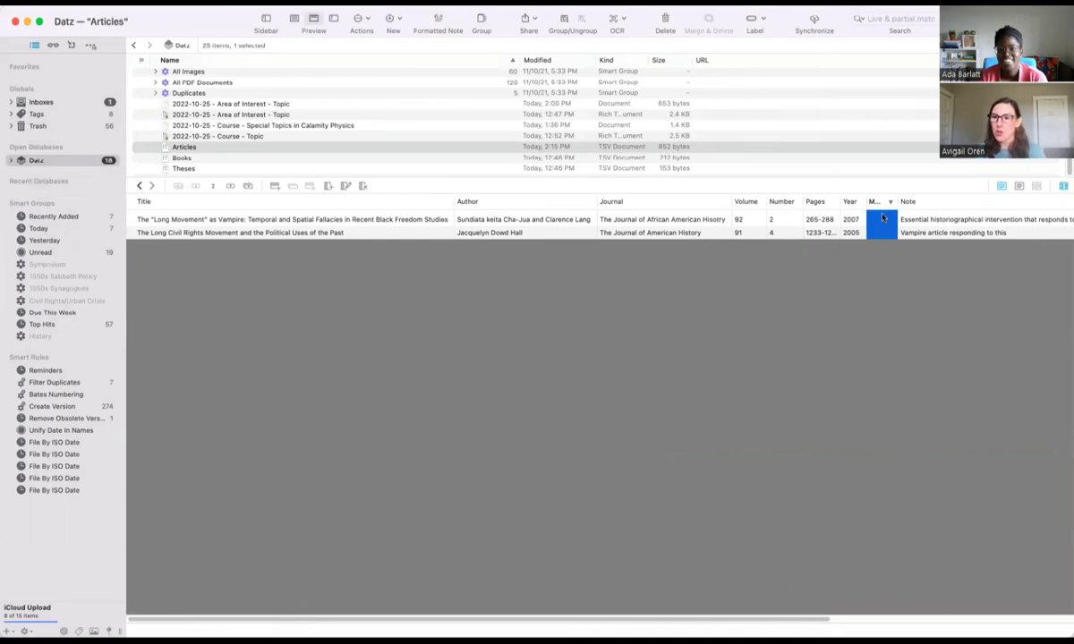
click(882, 219)
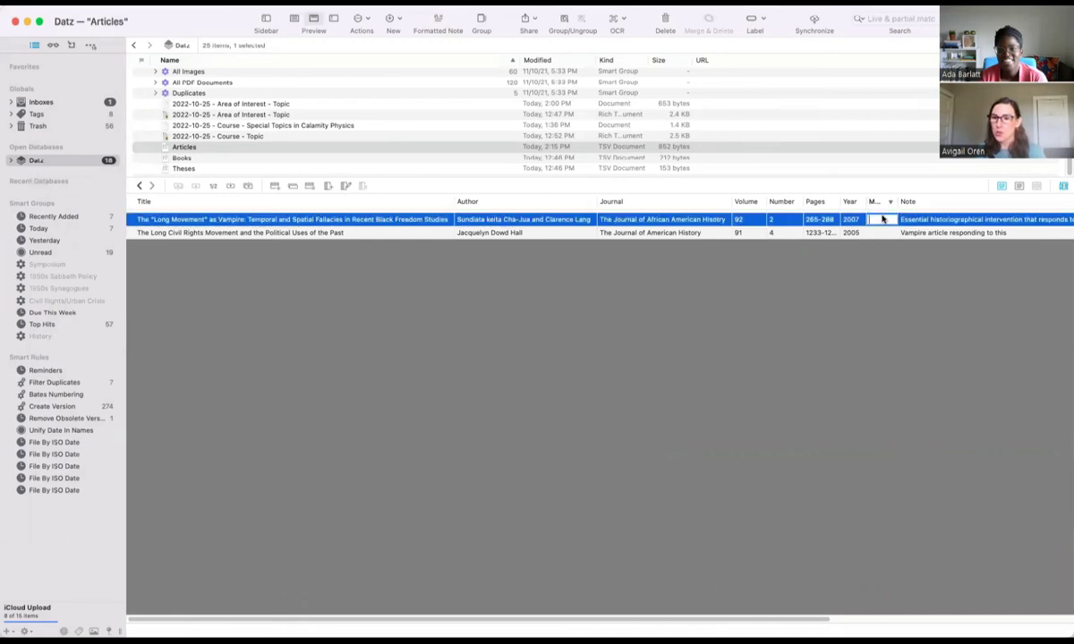
Change the Month column from Integer Number to Single-line Text and move February down its values list
click(345, 187)
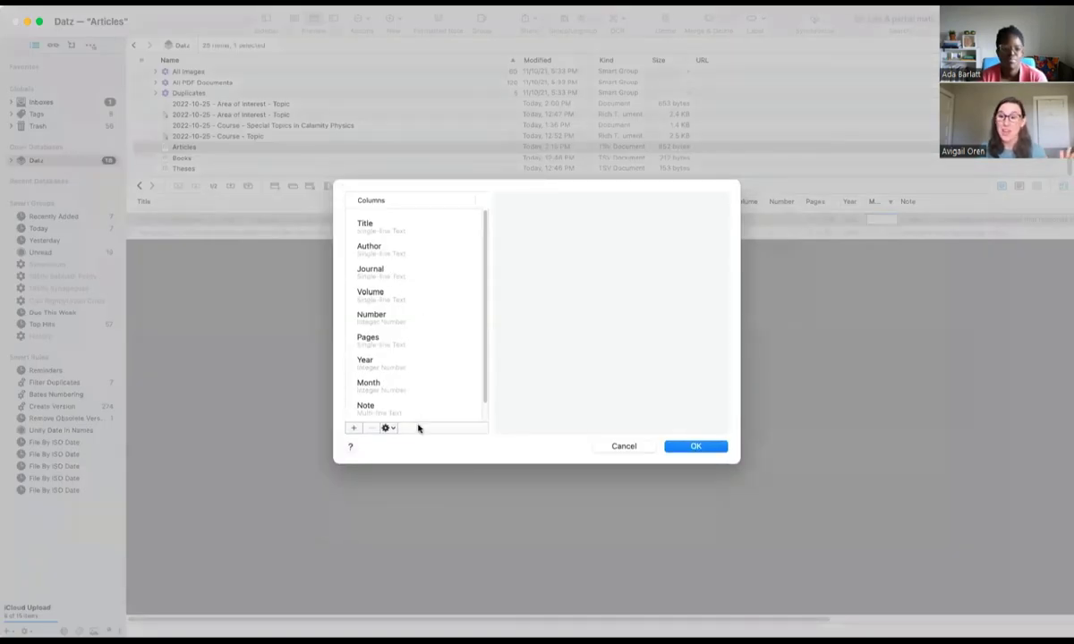
scroll(424, 419, down, 2)
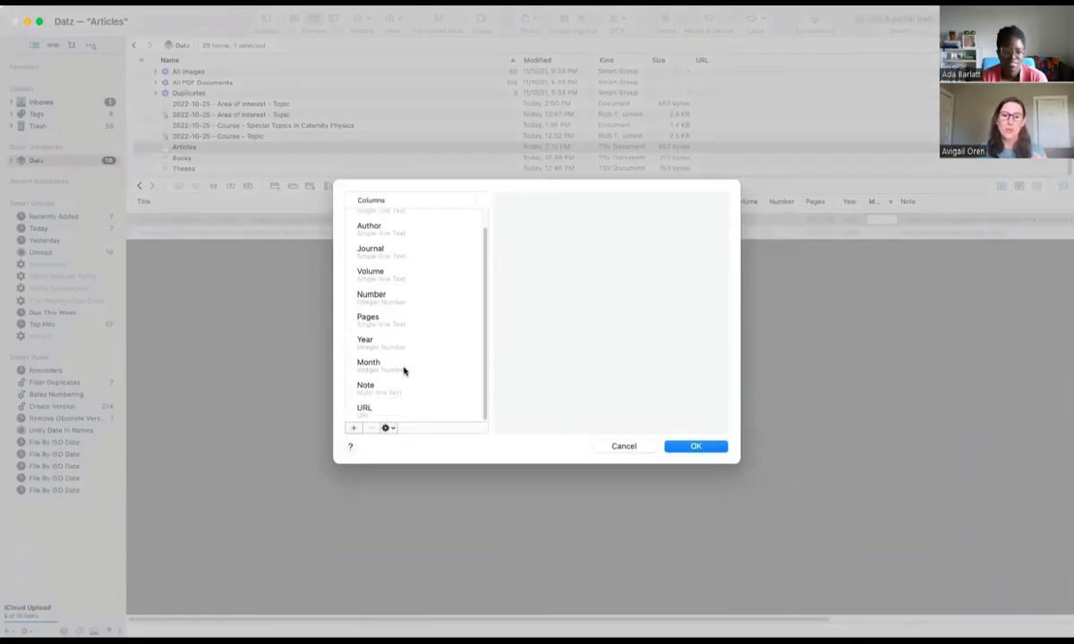
click(404, 369)
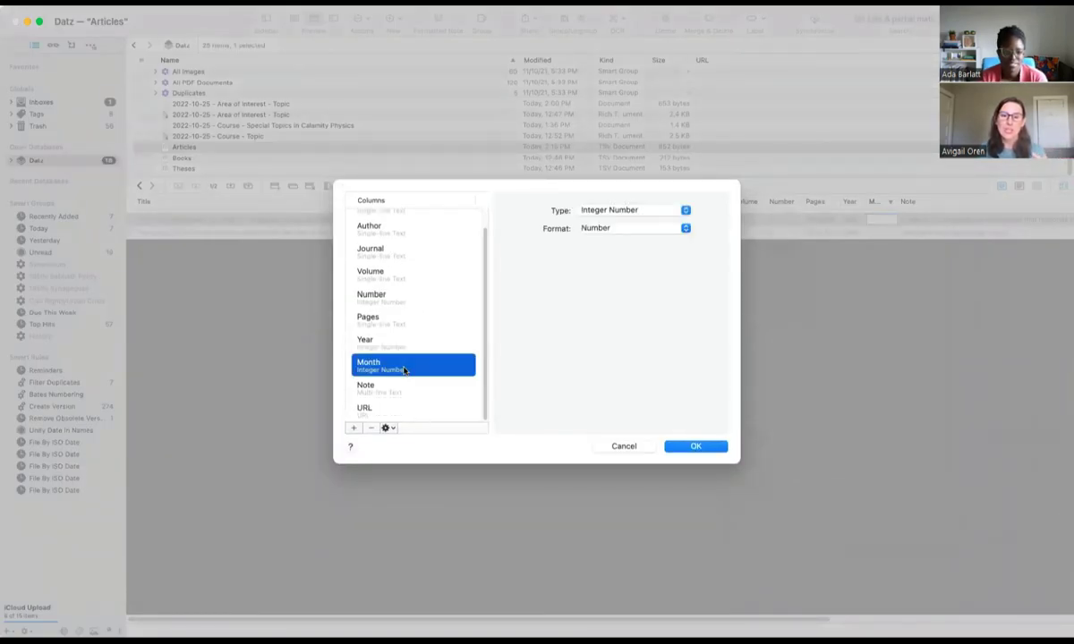
click(611, 218)
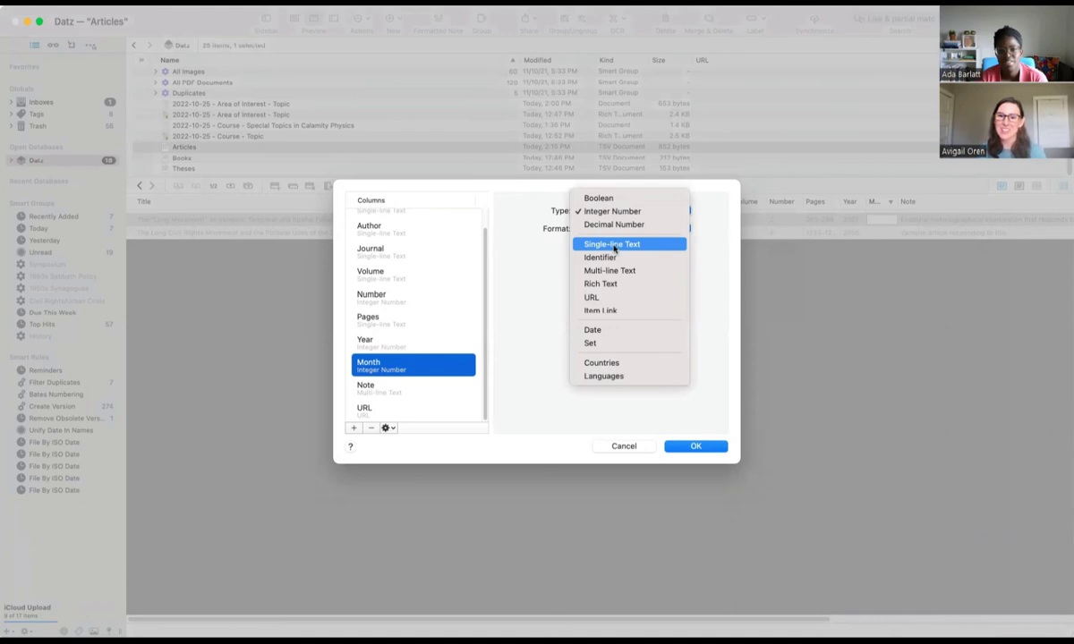
click(614, 244)
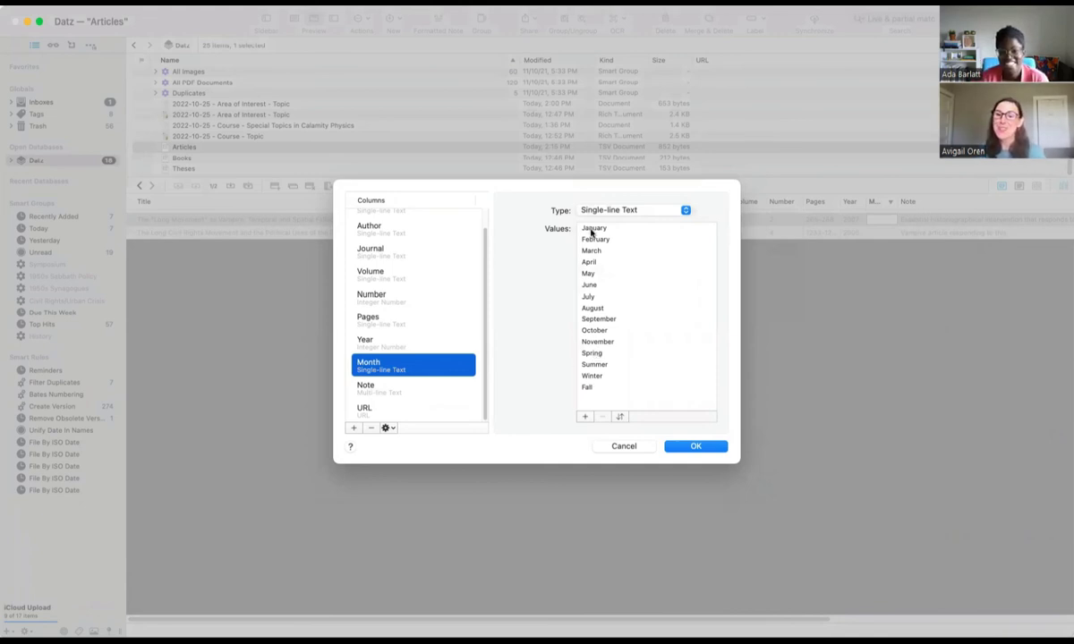
drag(591, 233, 591, 395)
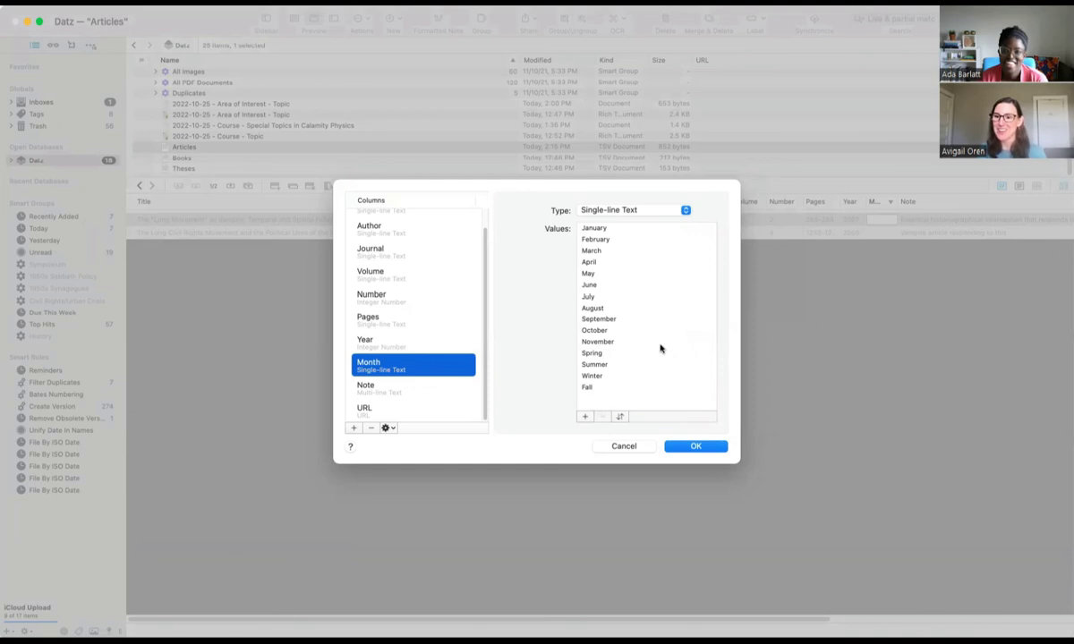
Add December to the Month values, place it after November before the seasons, and apply
click(584, 417)
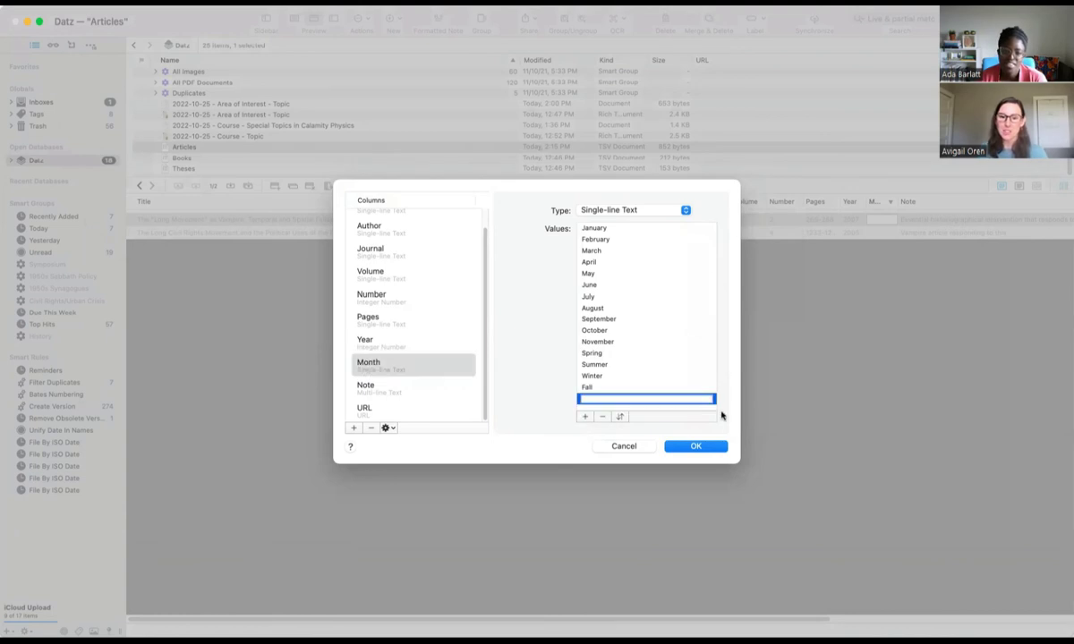
text(December)
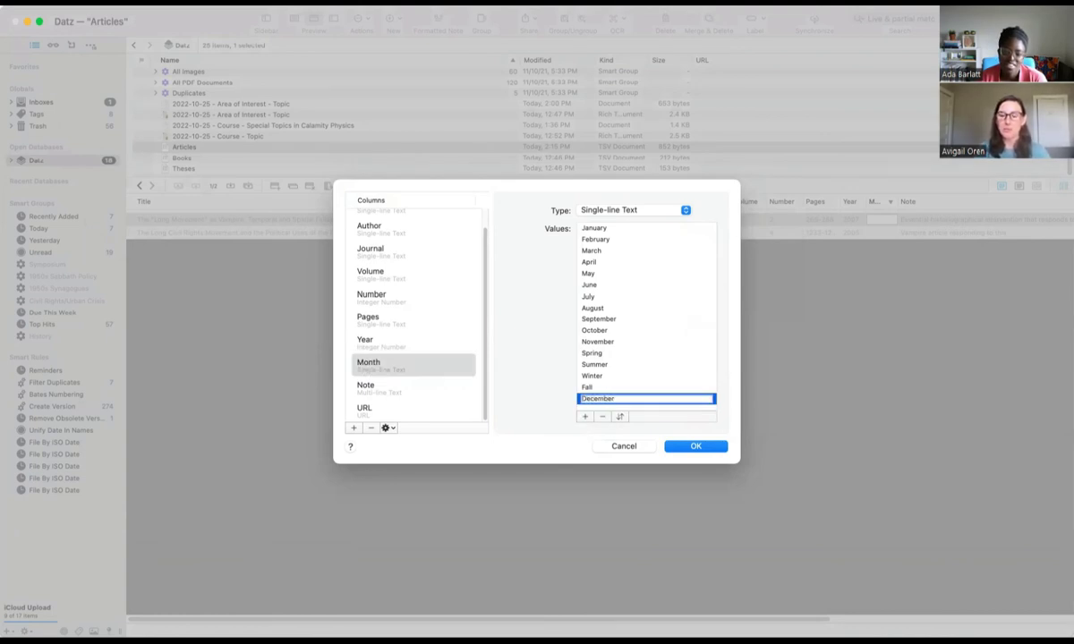
key(Return)
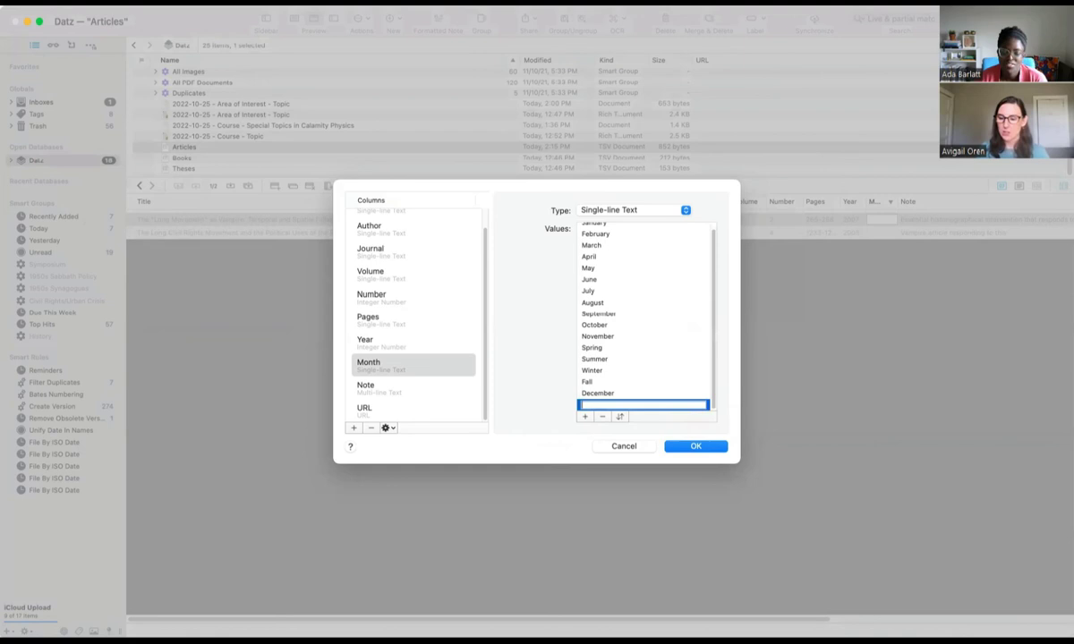
click(582, 394)
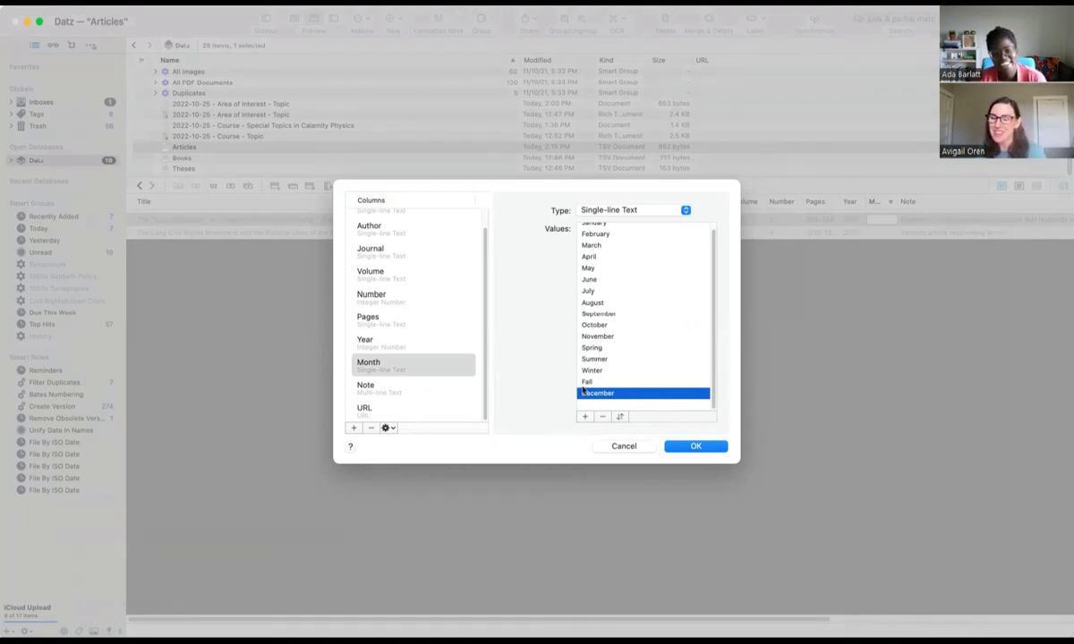
drag(591, 396, 586, 348)
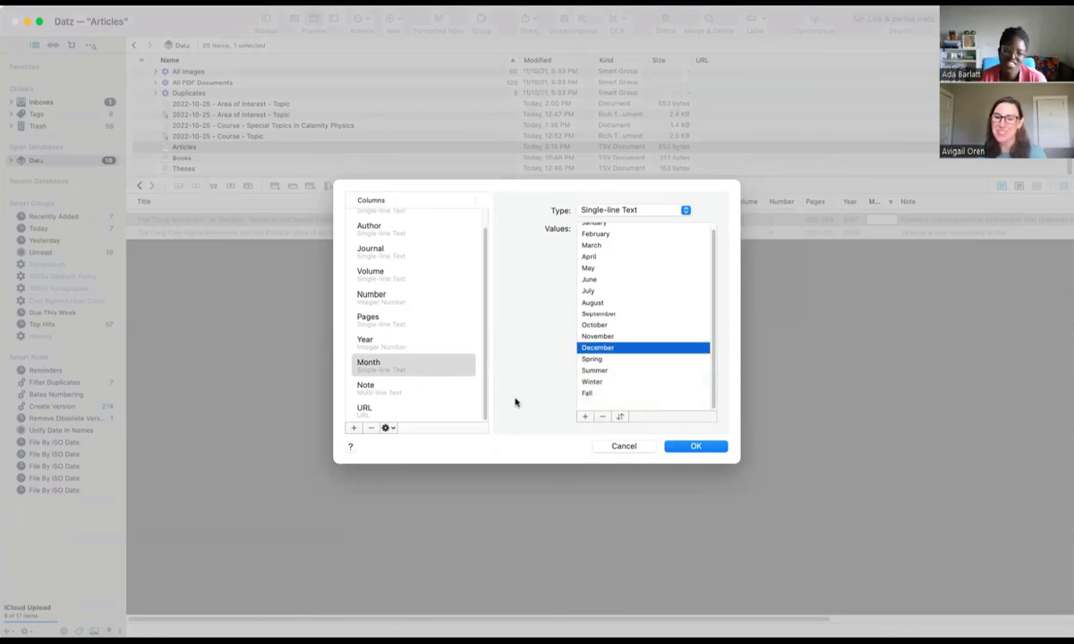
click(694, 447)
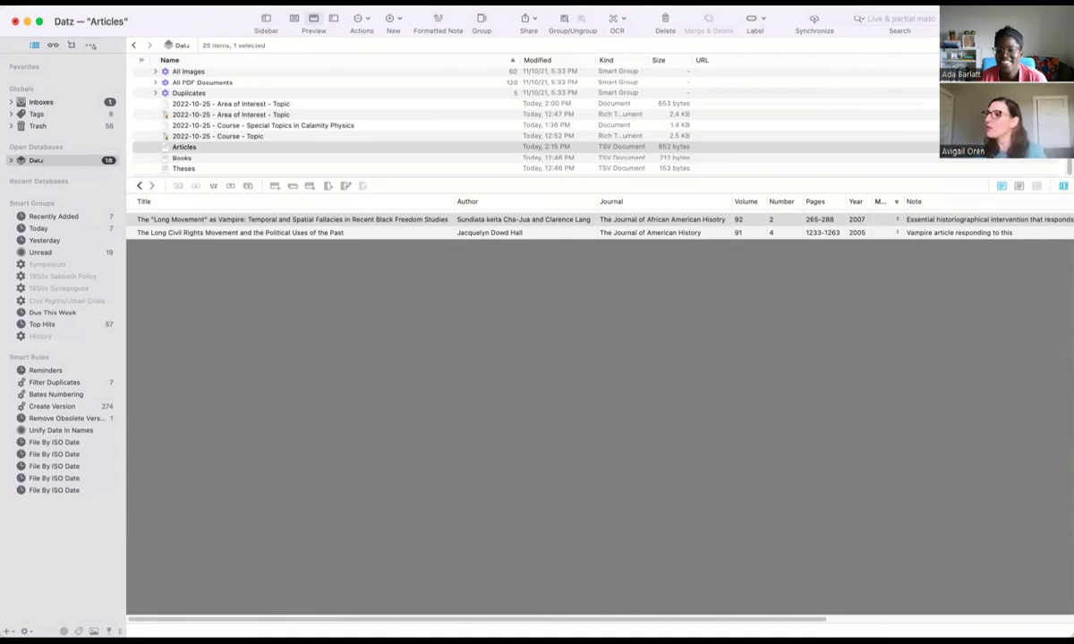
Set the Long Civil Rights Movement article's month to March
key(super+Tab)
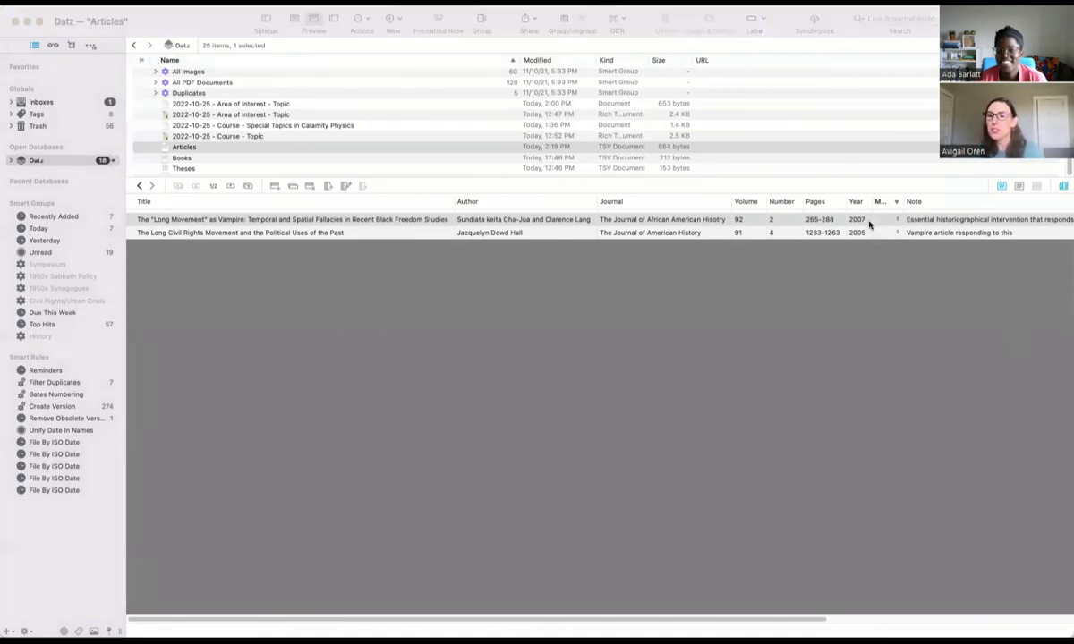
click(840, 221)
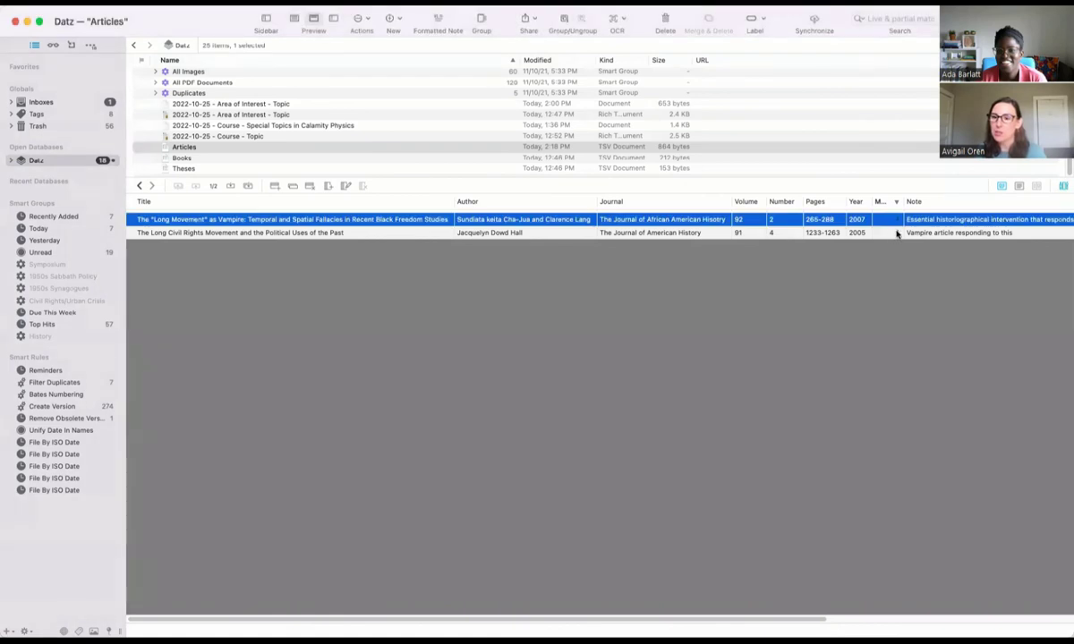
click(894, 233)
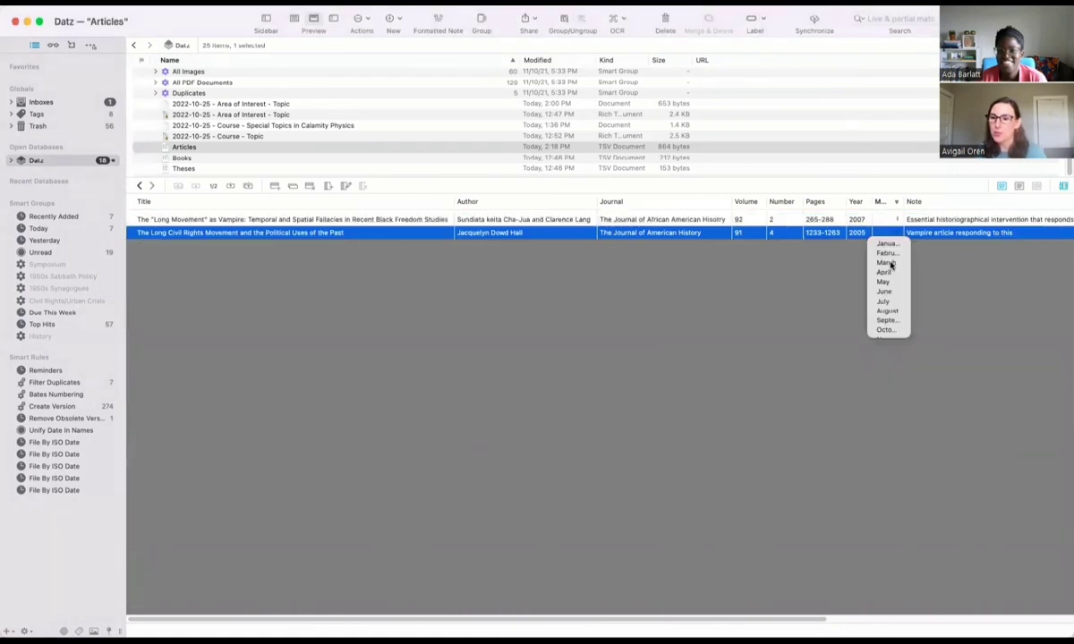
click(891, 262)
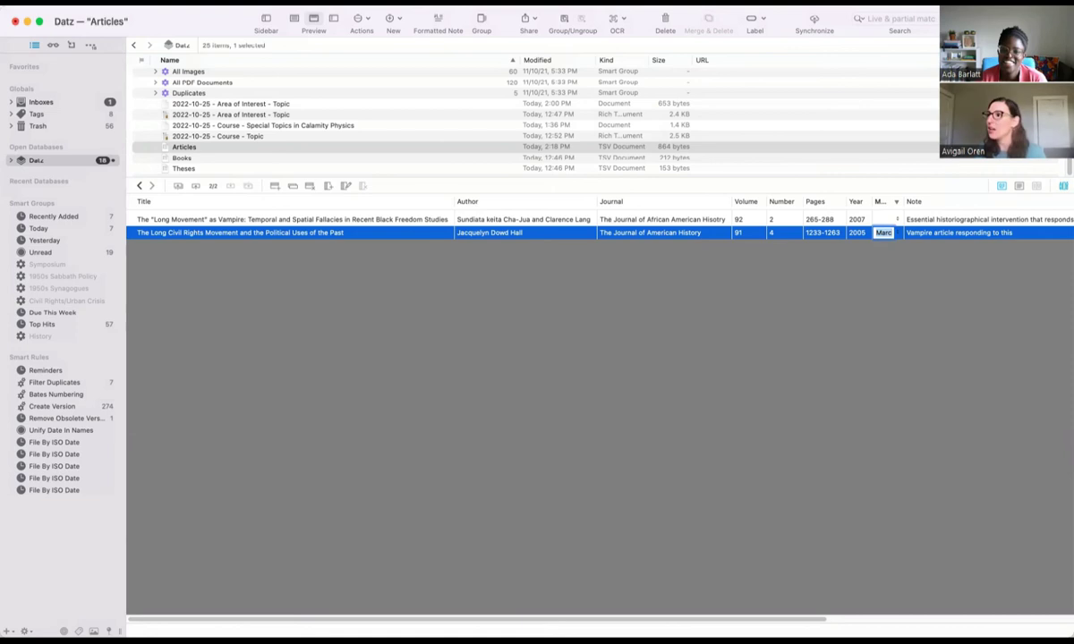
key(super+Tab)
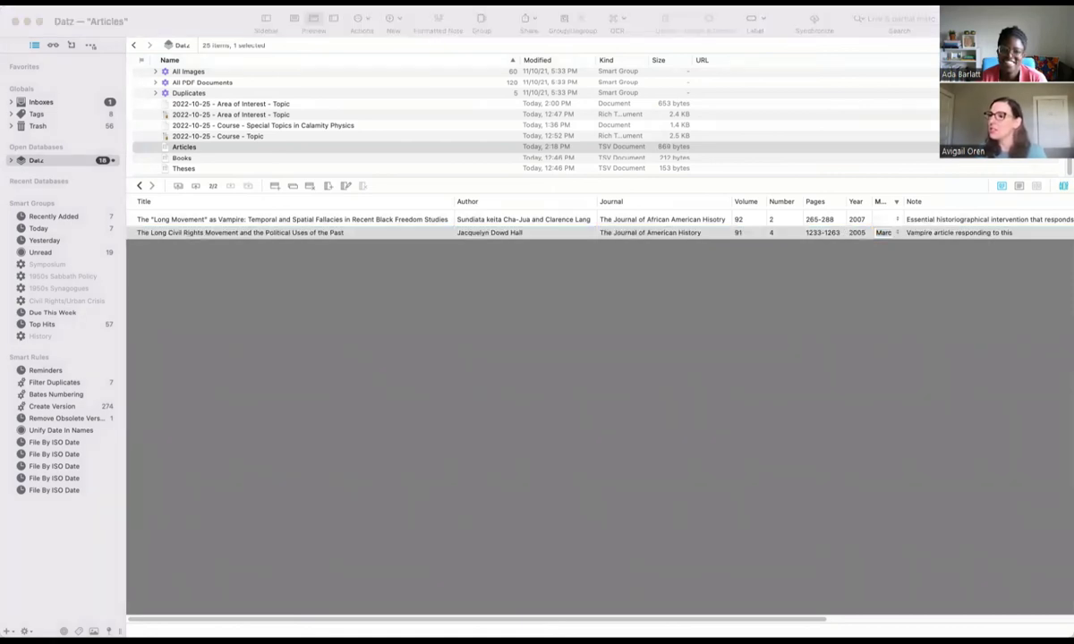
Set the Vampire article's month to Spring
click(896, 223)
scroll(887, 304, down, 5)
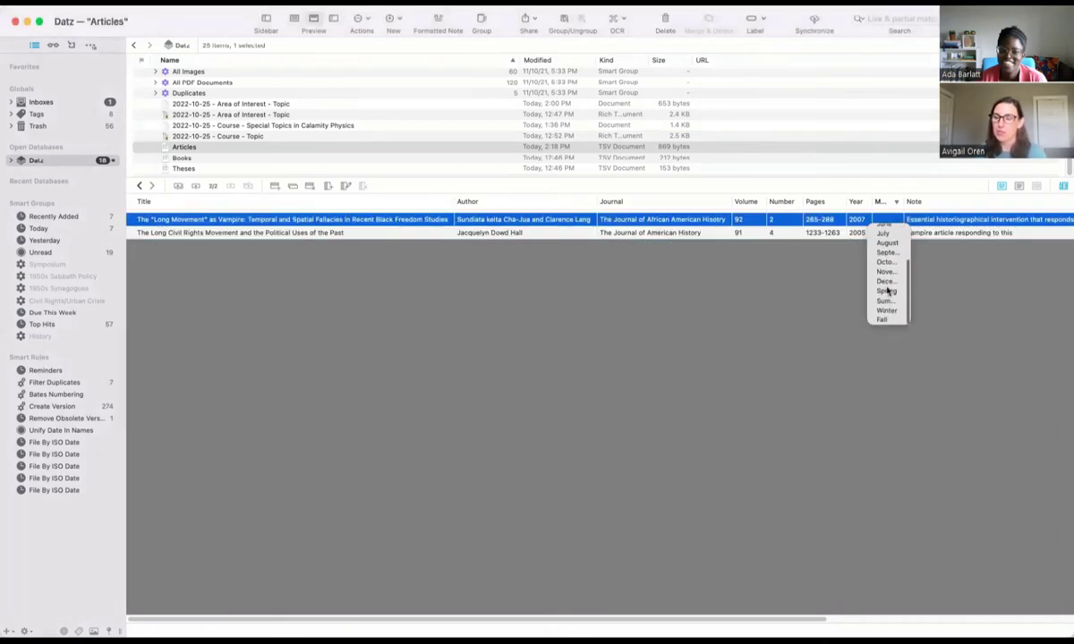
click(887, 292)
click(883, 289)
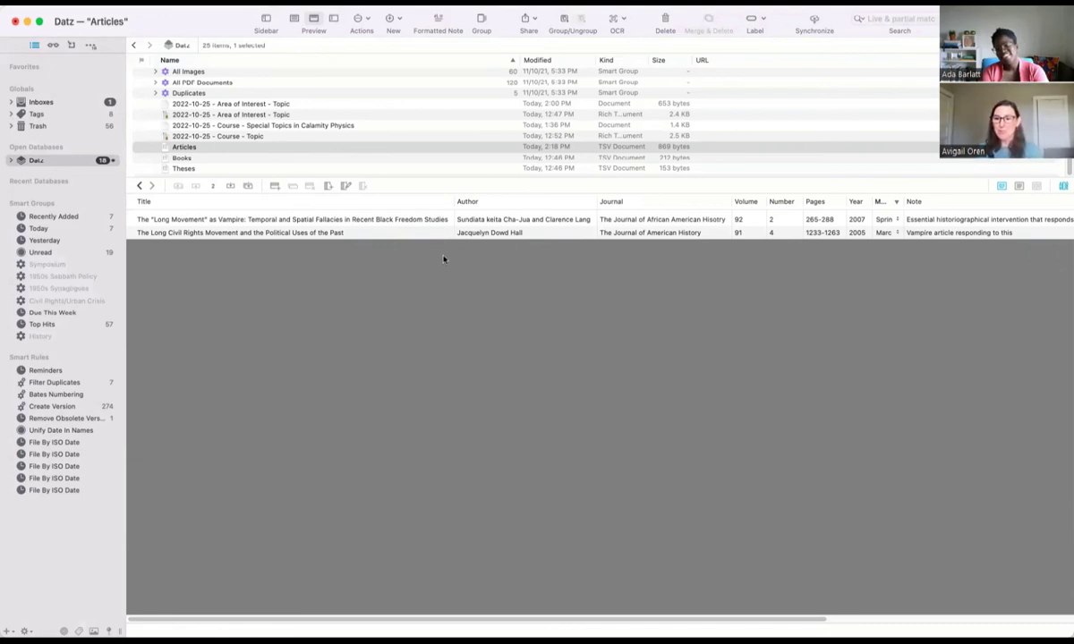
Append ': CRM Historiography' to the Articles sheet's name
click(182, 147)
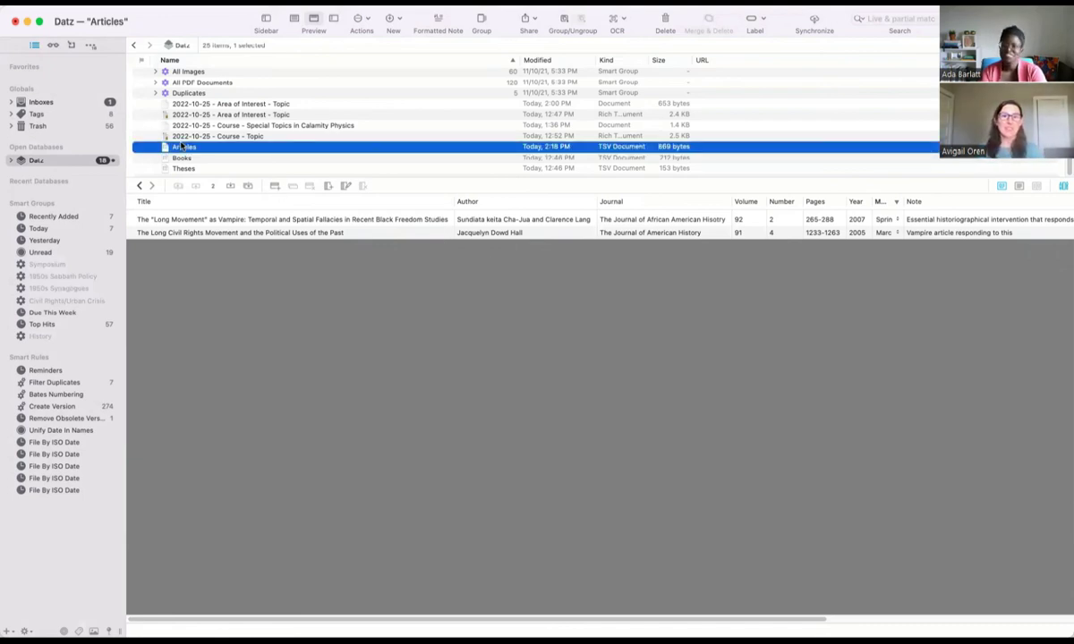
key(Right)
text(: CRM Historiography)
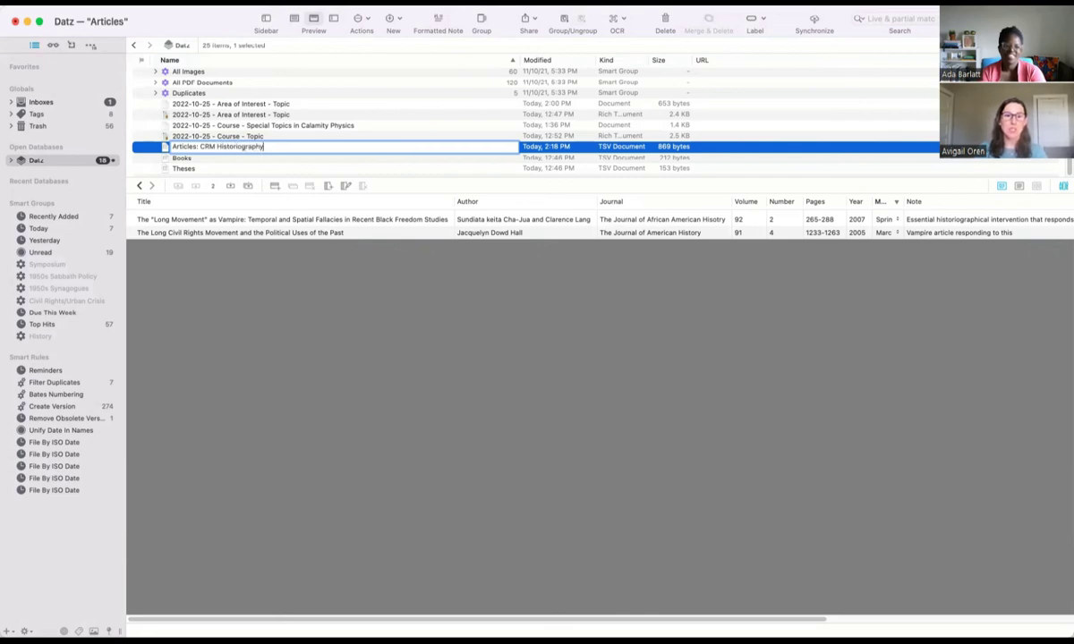
key(Return)
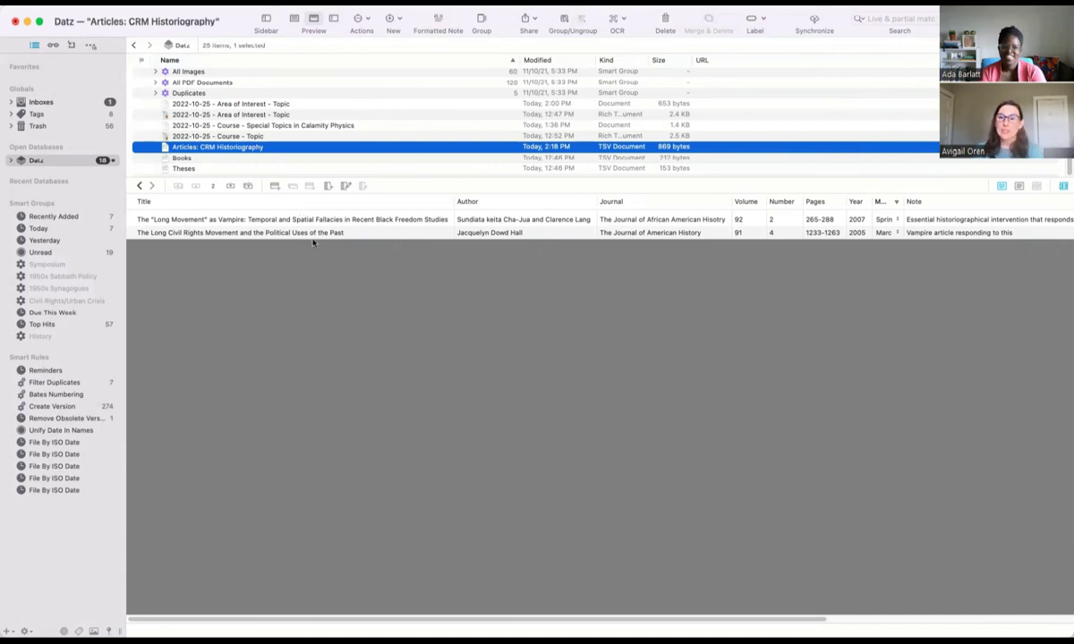
right_click(212, 147)
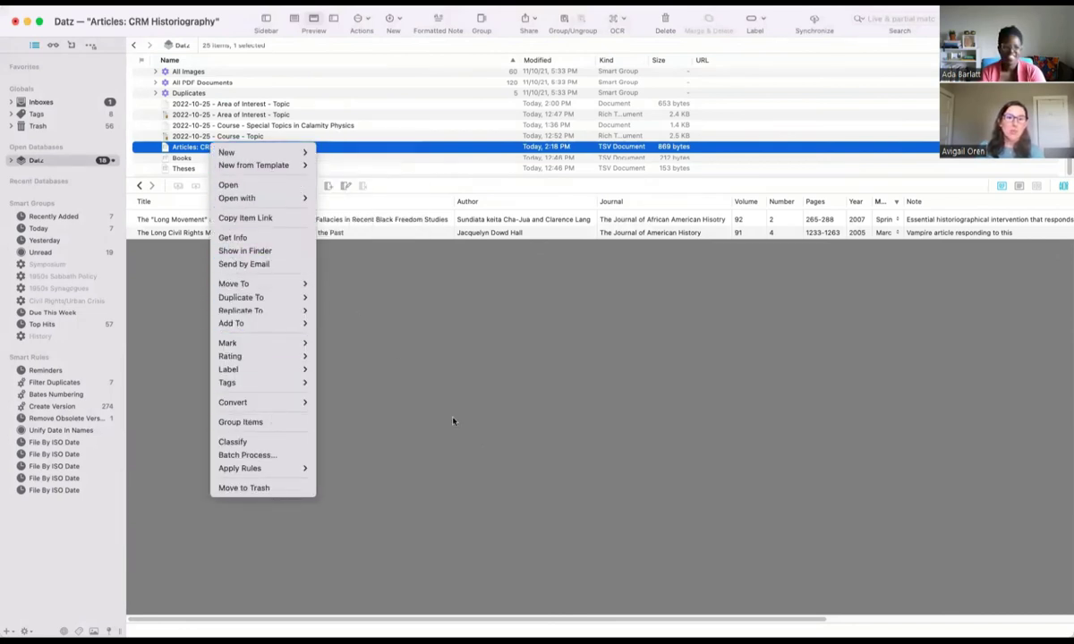
mouse_move(269, 344)
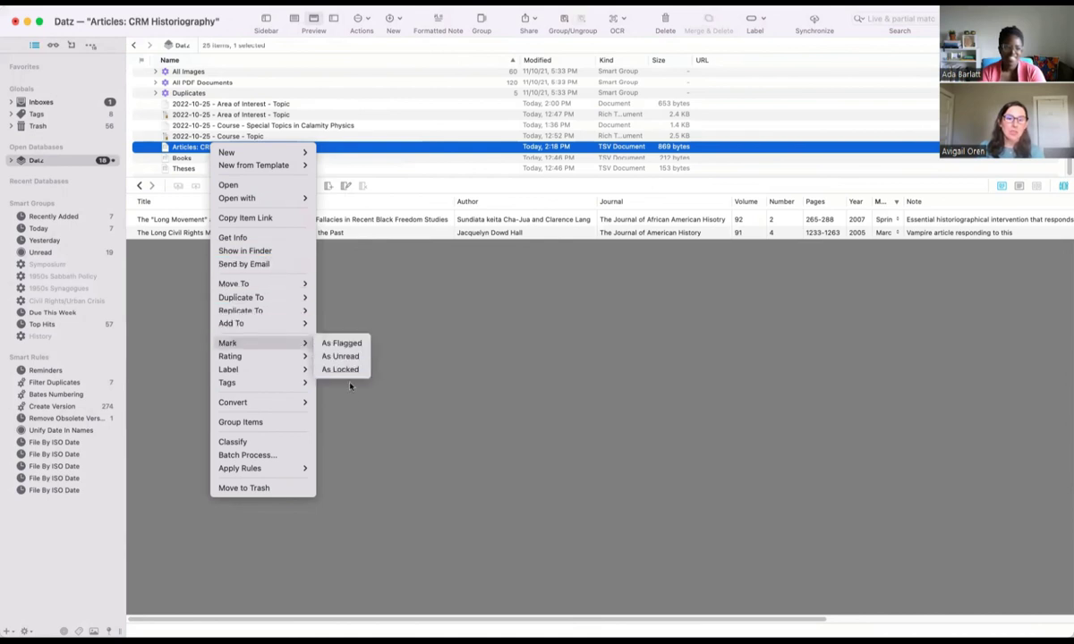
click(385, 489)
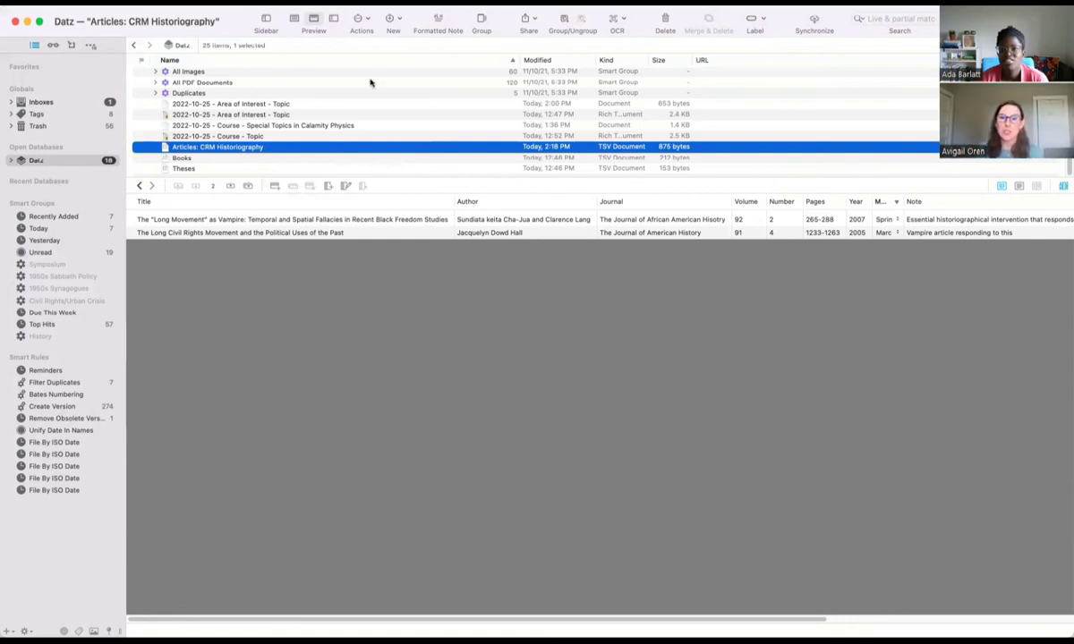
Paste the Long Movement article's citation into a new formatted note, then reopen Articles: CRM Historiography
click(436, 29)
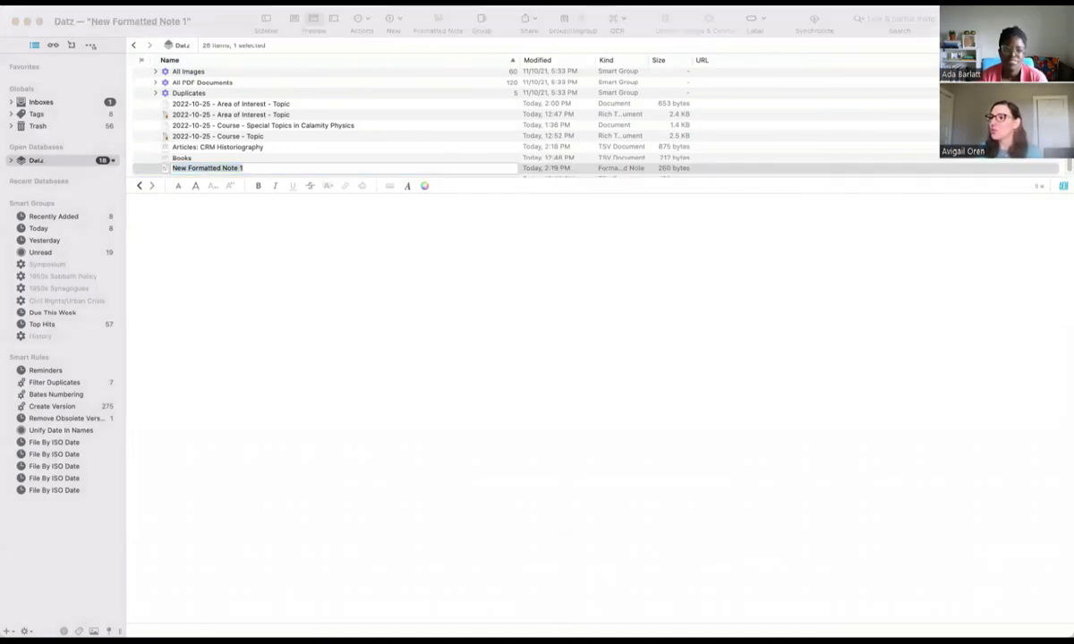
click(429, 313)
click(394, 269)
text(Cha-Jua, Sundiata Keita, and Clarence Lang. "The 'Long Movement' as Vampire: Temporal and Spatial Fallacies in Recent Black Freedom Studies." The Journal of African American History 92, no. 2 (2007): 265–88. http://www.jstor.org/stable/20064183.)
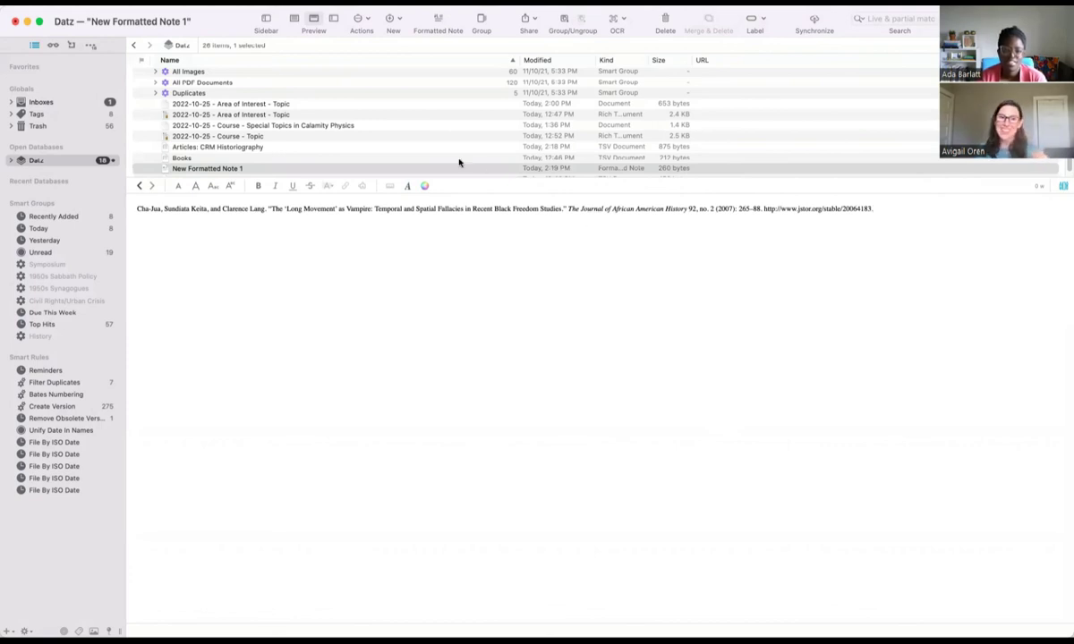
click(238, 148)
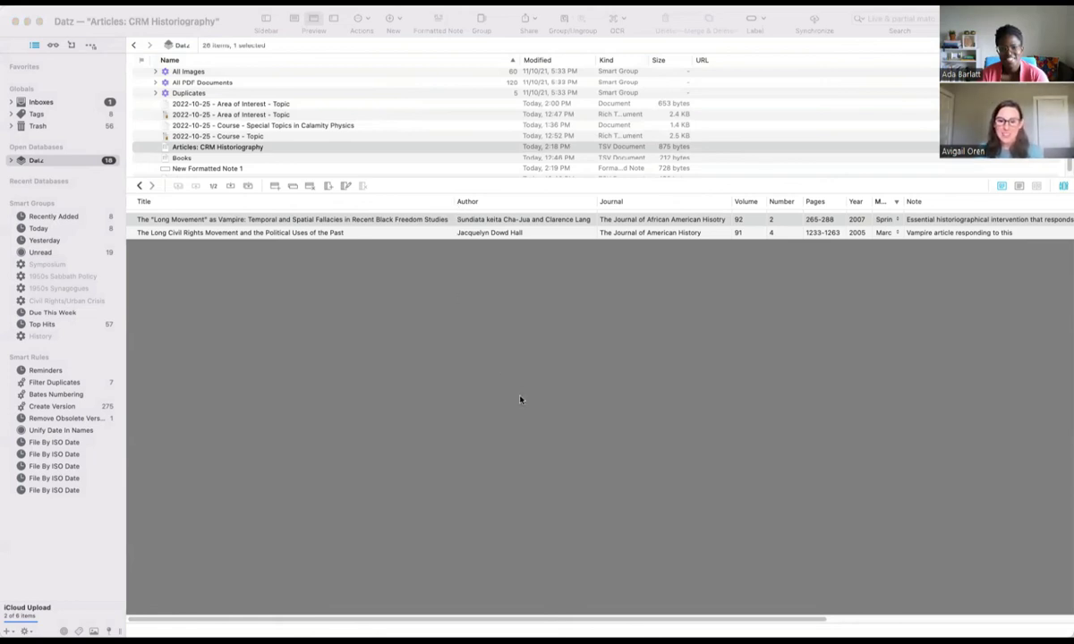
Widen the Title column, sort the articles by Note, and widen the Note column to show full notes
click(491, 362)
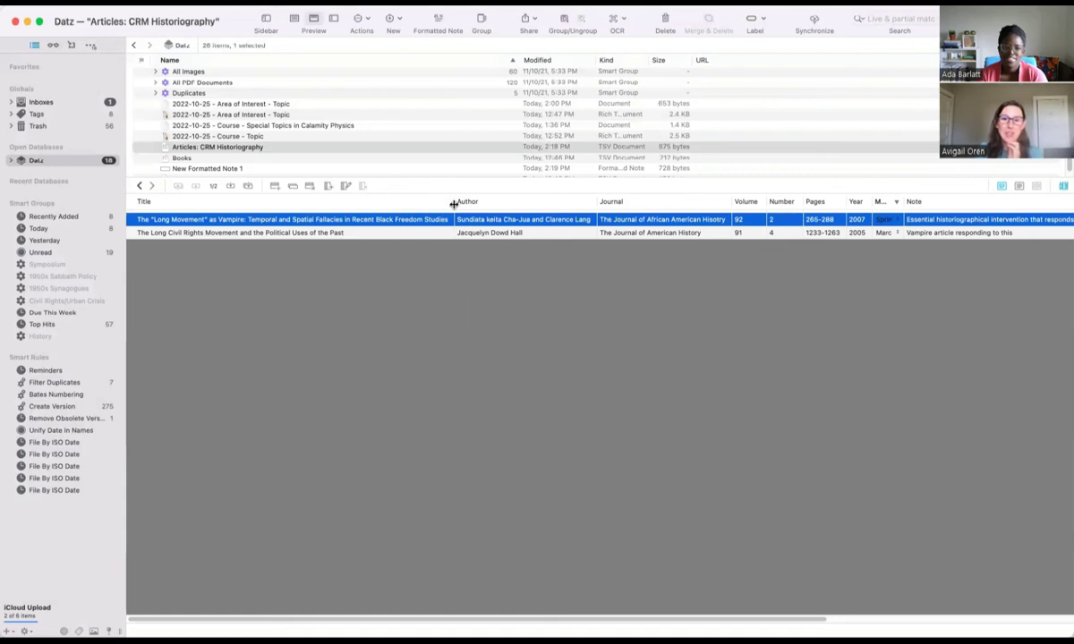
mouse_move(453, 203)
mouse_down()
mouse_move(511, 190)
mouse_move(691, 184)
mouse_move(448, 204)
mouse_move(462, 204)
mouse_up()
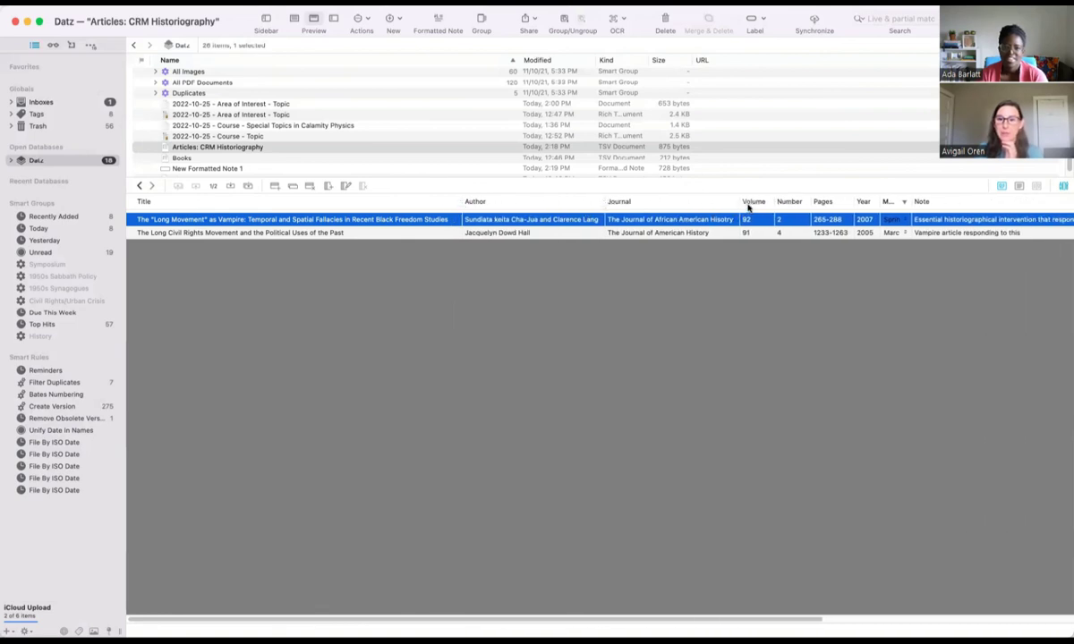
scroll(966, 231, right, 1)
scroll(962, 224, right, 10)
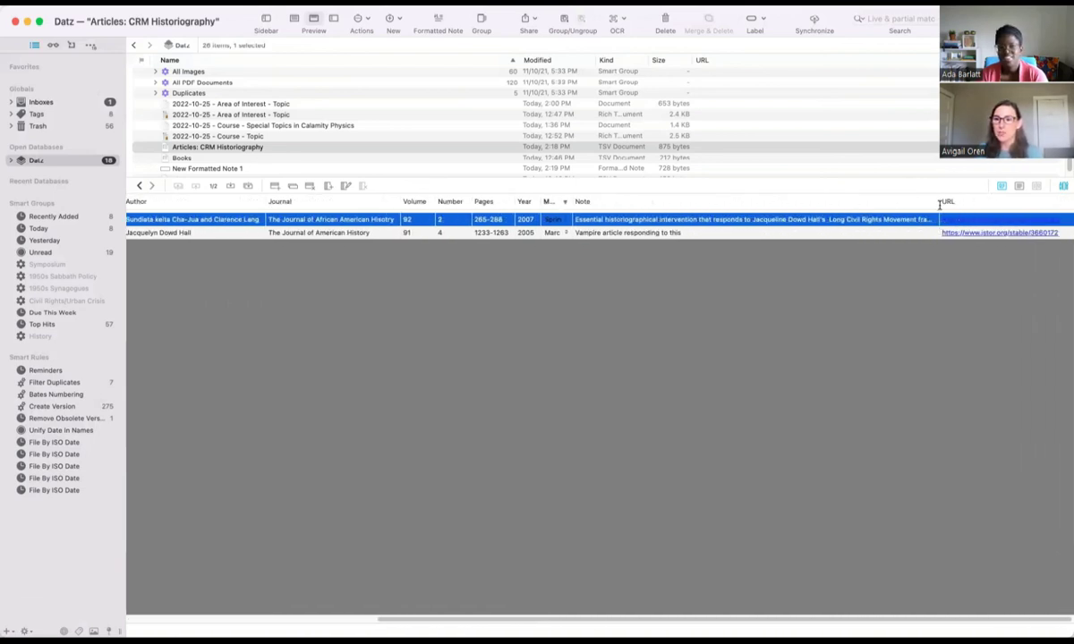
click(931, 202)
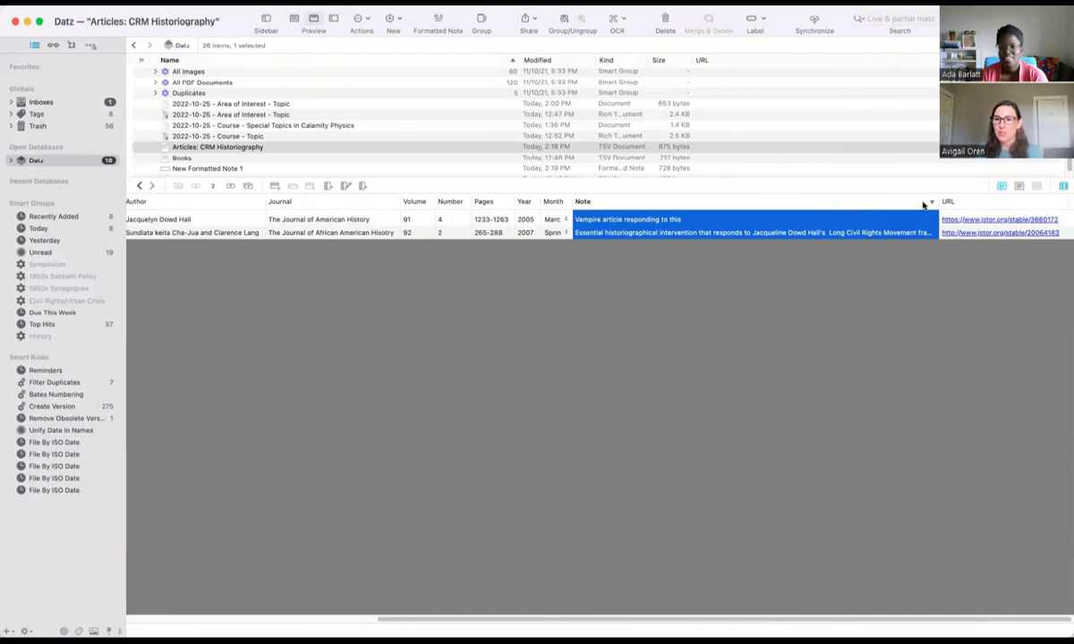
drag(938, 201, 982, 186)
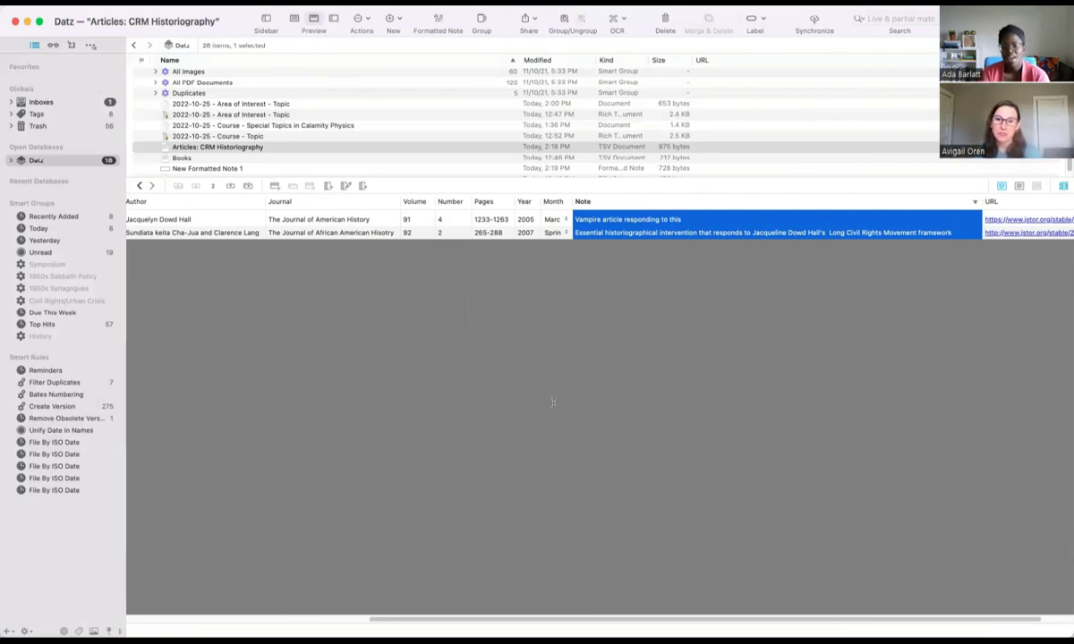
scroll(553, 402, left, 2)
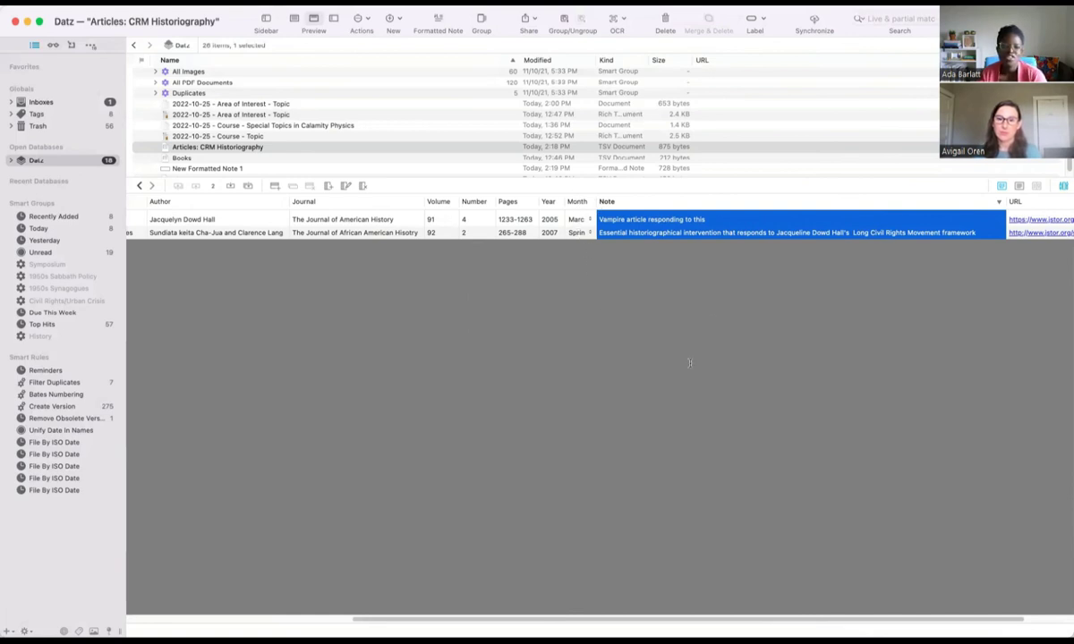
scroll(662, 351, left, 5)
scroll(675, 360, left, 5)
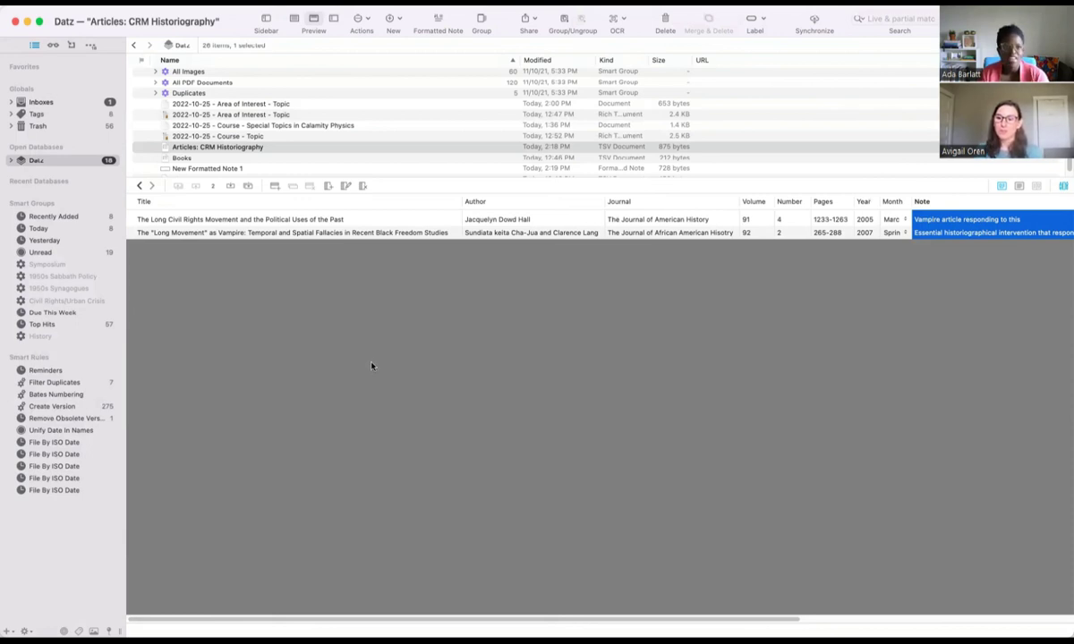
Start a new column named 'Custom', leave its type unchanged, and cancel the column settings
click(347, 186)
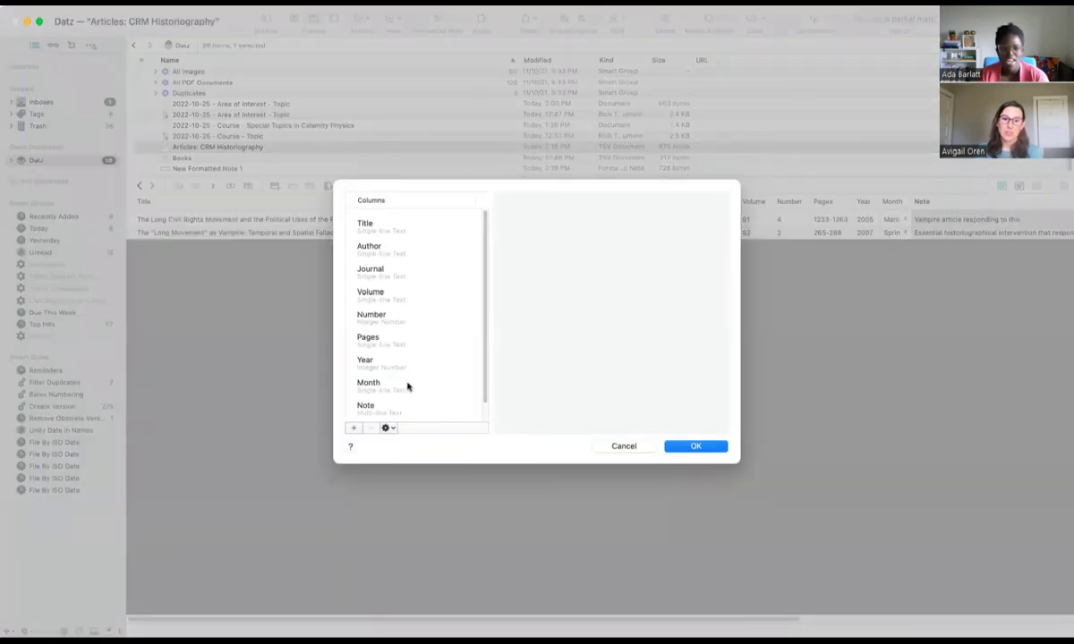
scroll(407, 387, down, 2)
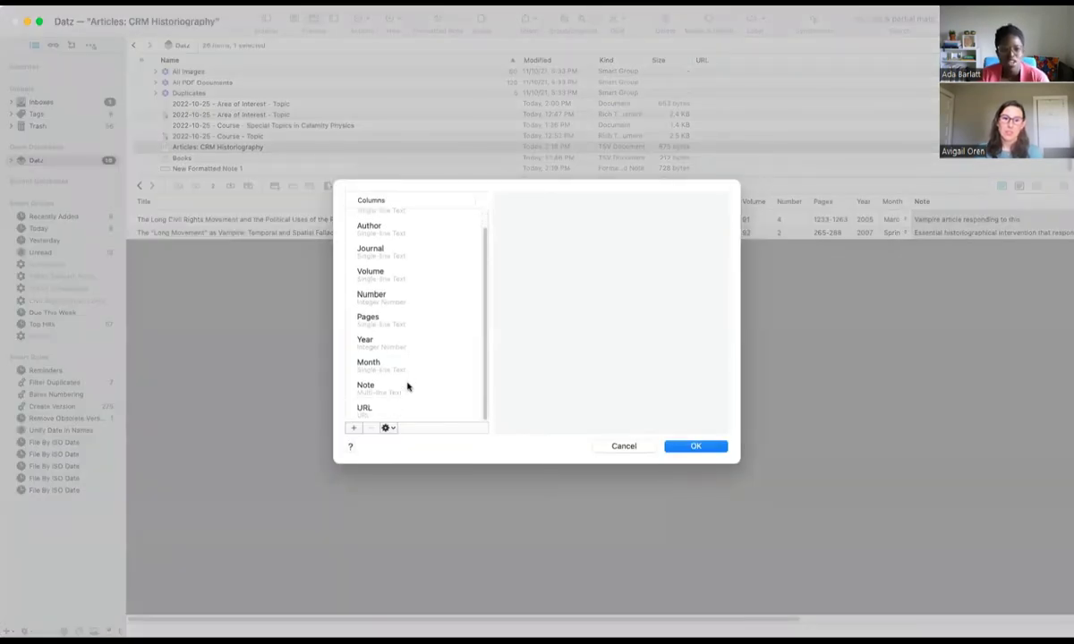
click(354, 429)
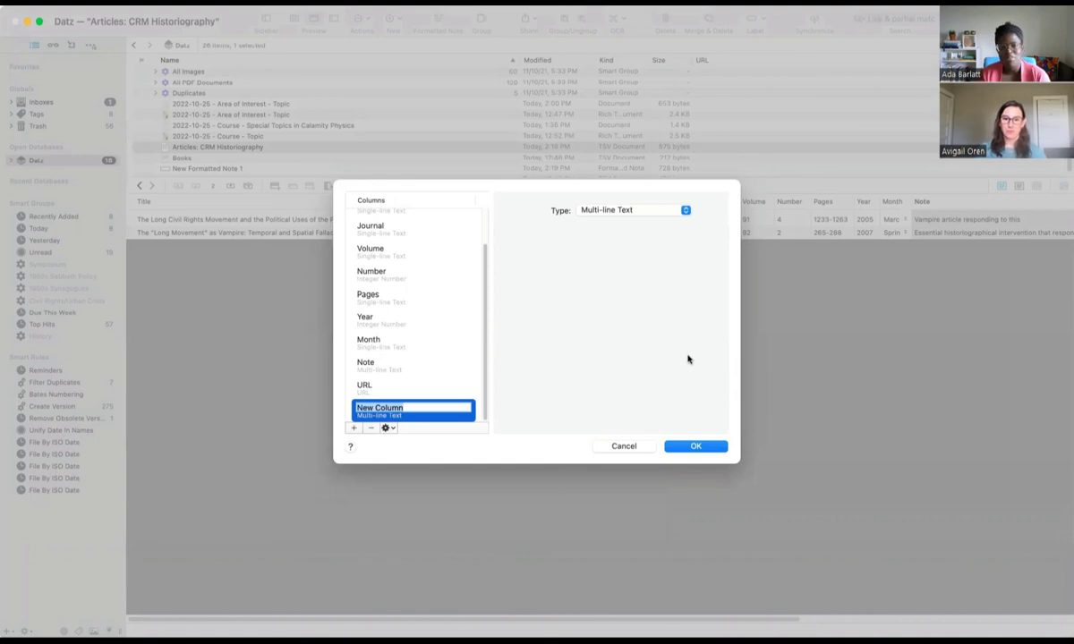
text(Custom)
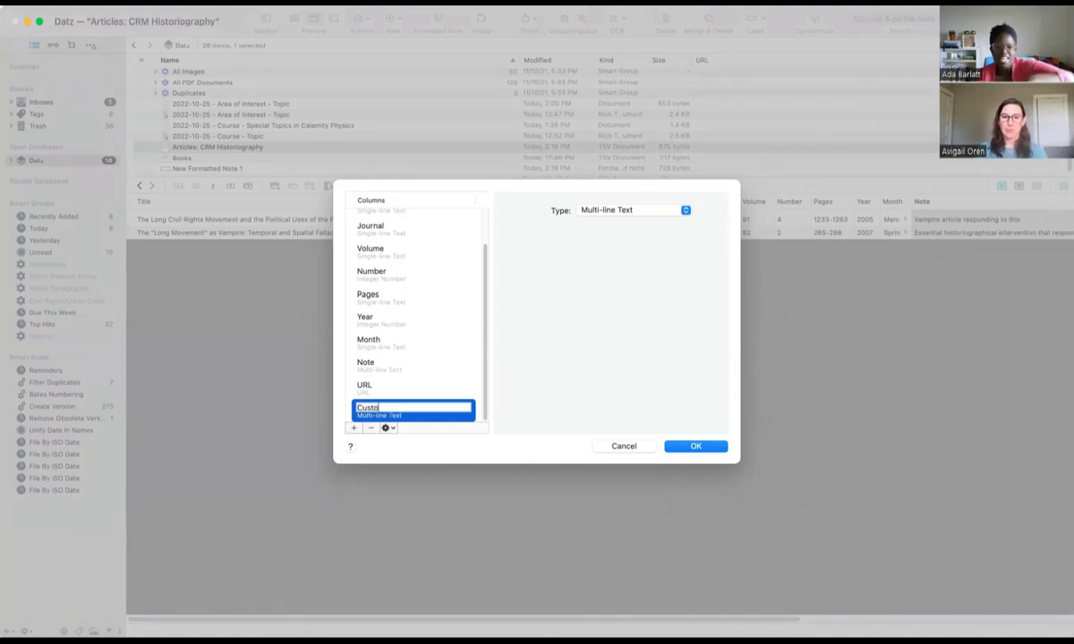
click(648, 211)
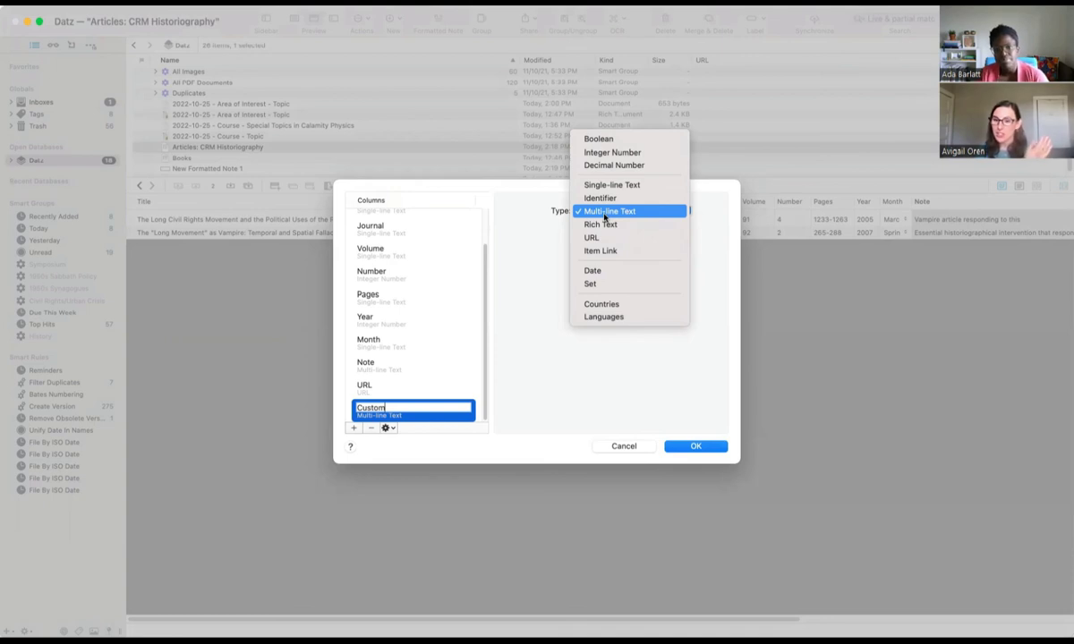
click(563, 369)
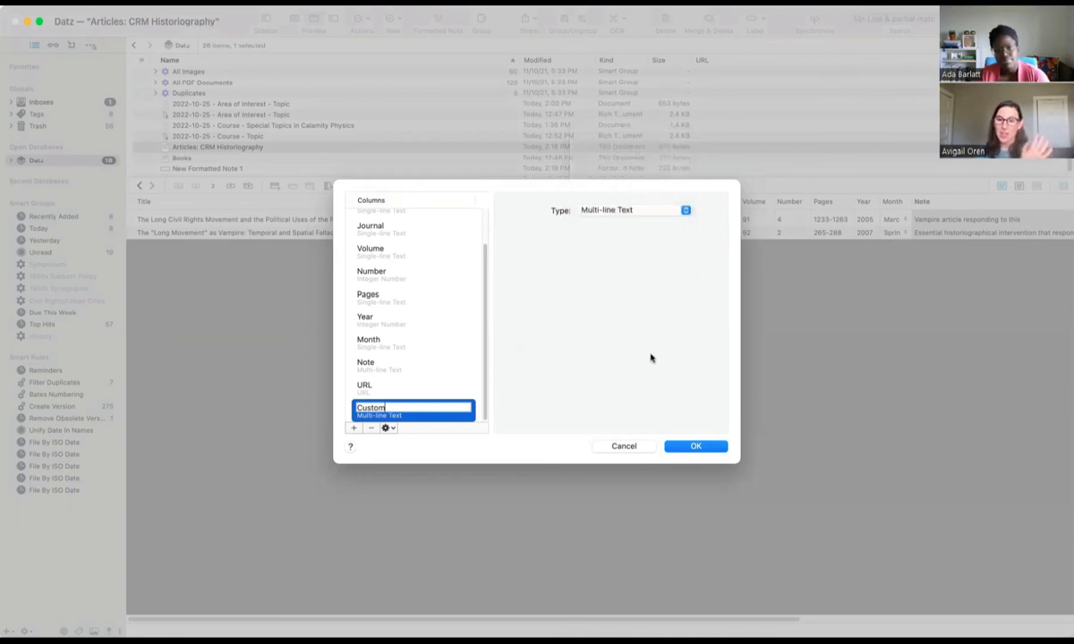
click(622, 445)
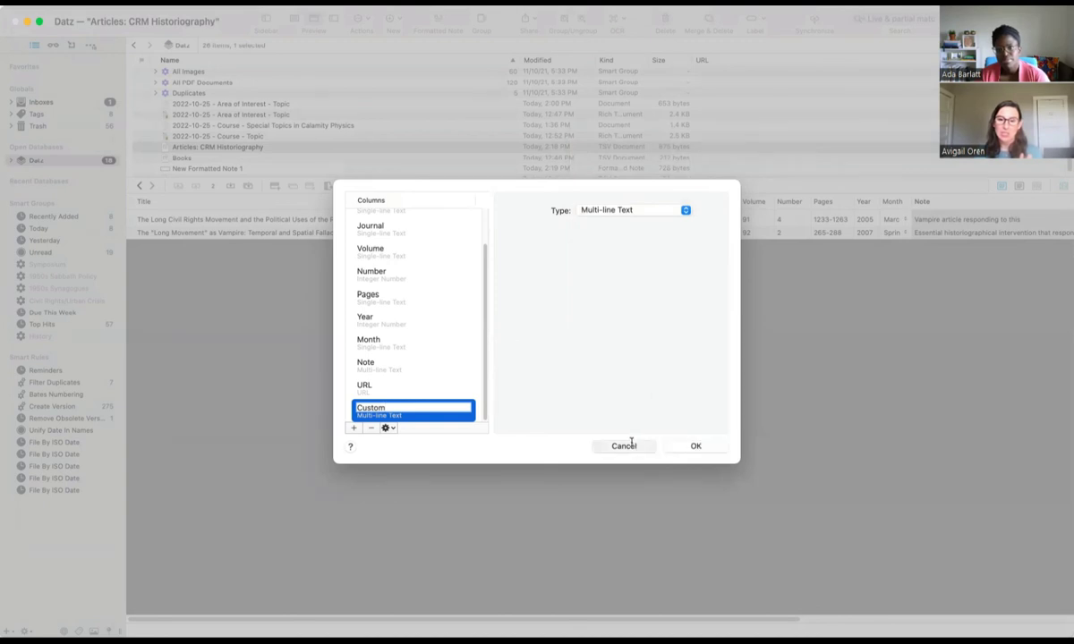
click(274, 633)
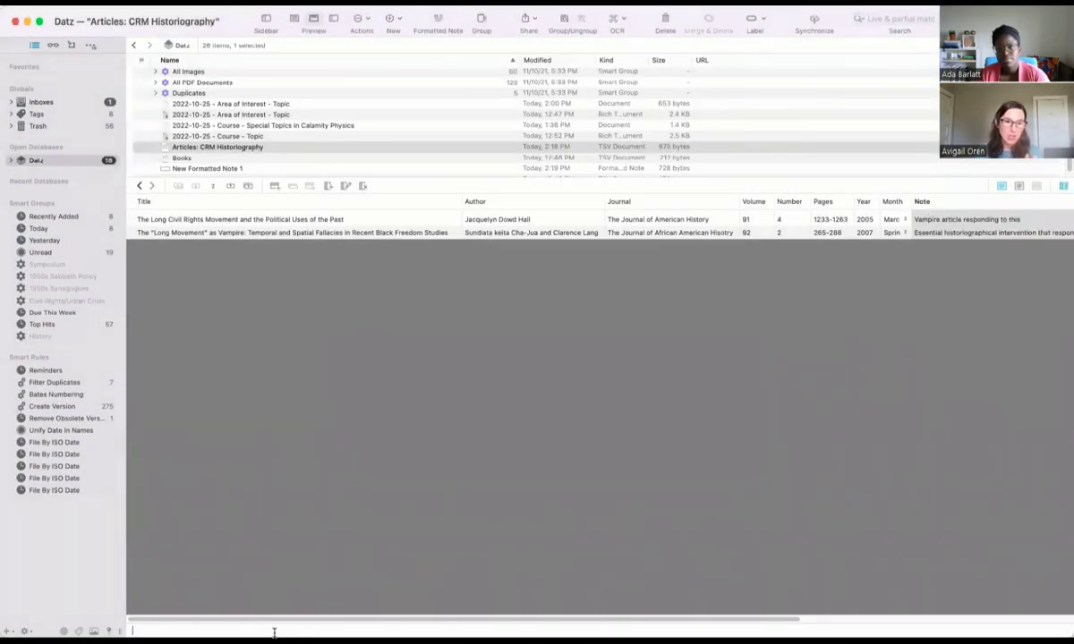
text(Civil Rights)
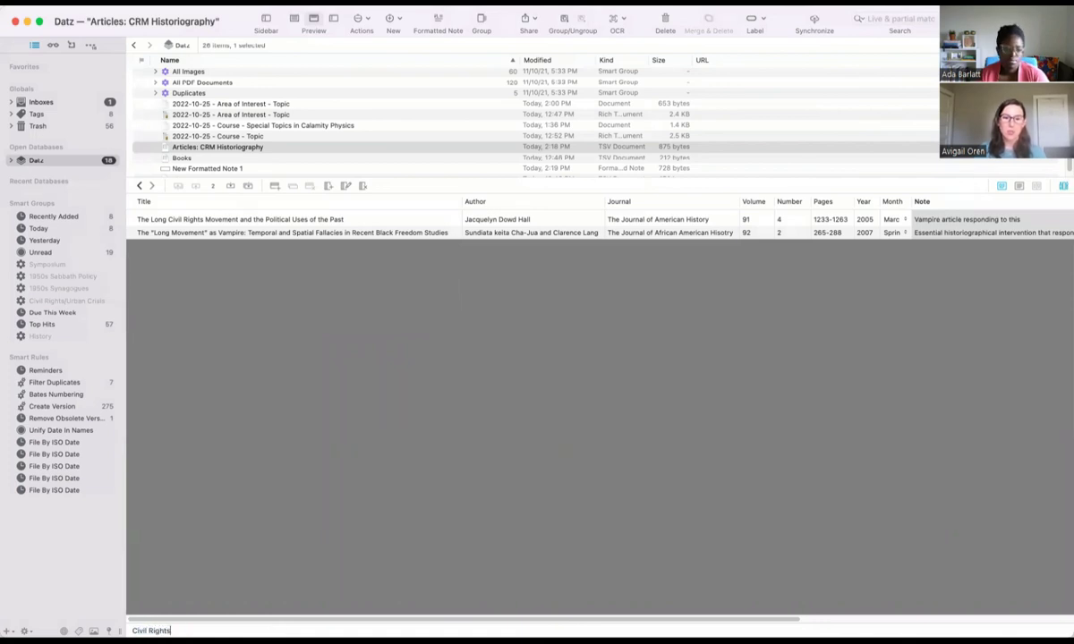
text( Movement)
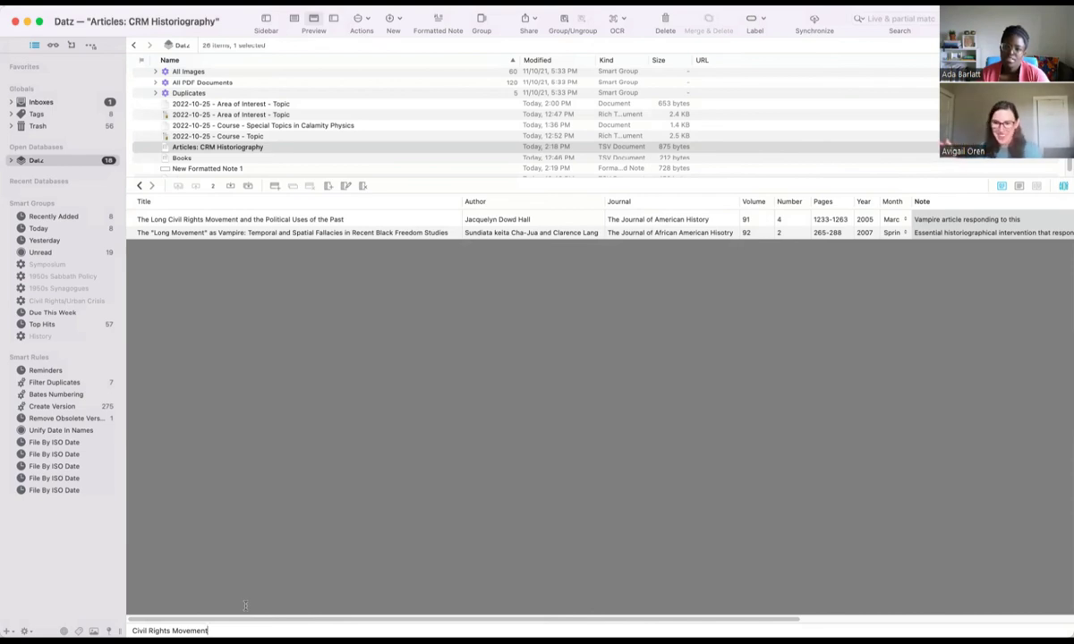
drag(209, 630, 125, 624)
key(BackSpace)
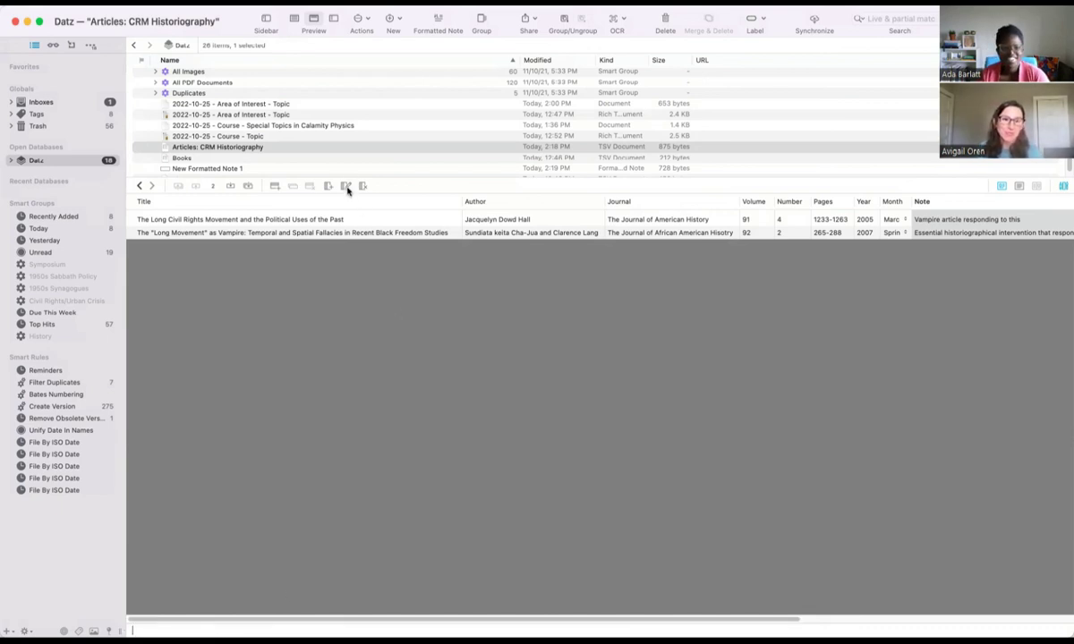
Select the Books sheet and bring up its Edit Columns list, scrolled to the last columns
click(217, 158)
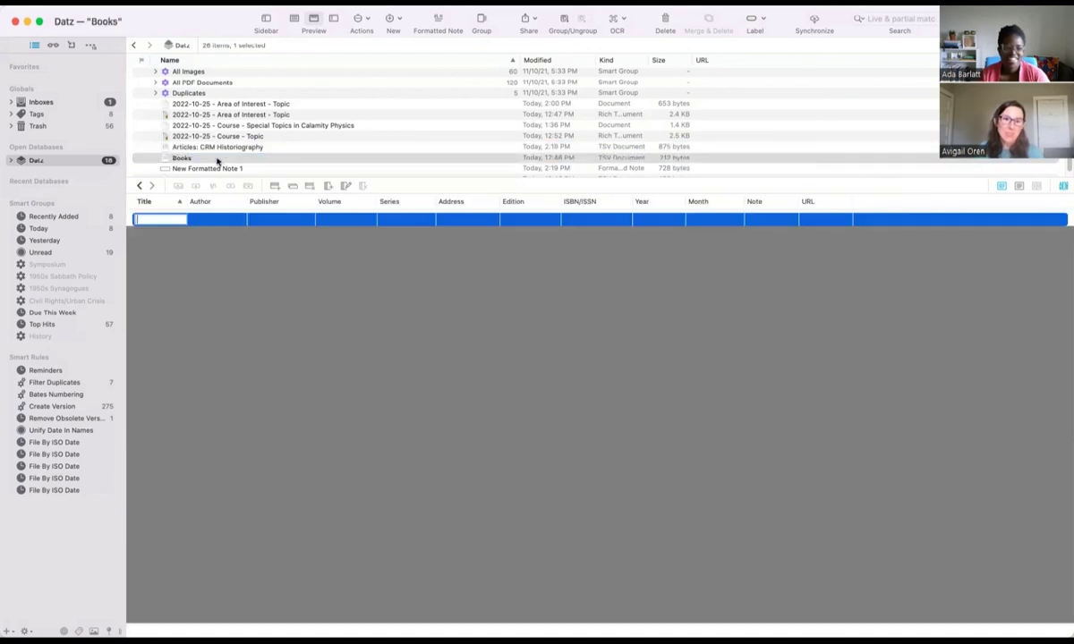
click(345, 188)
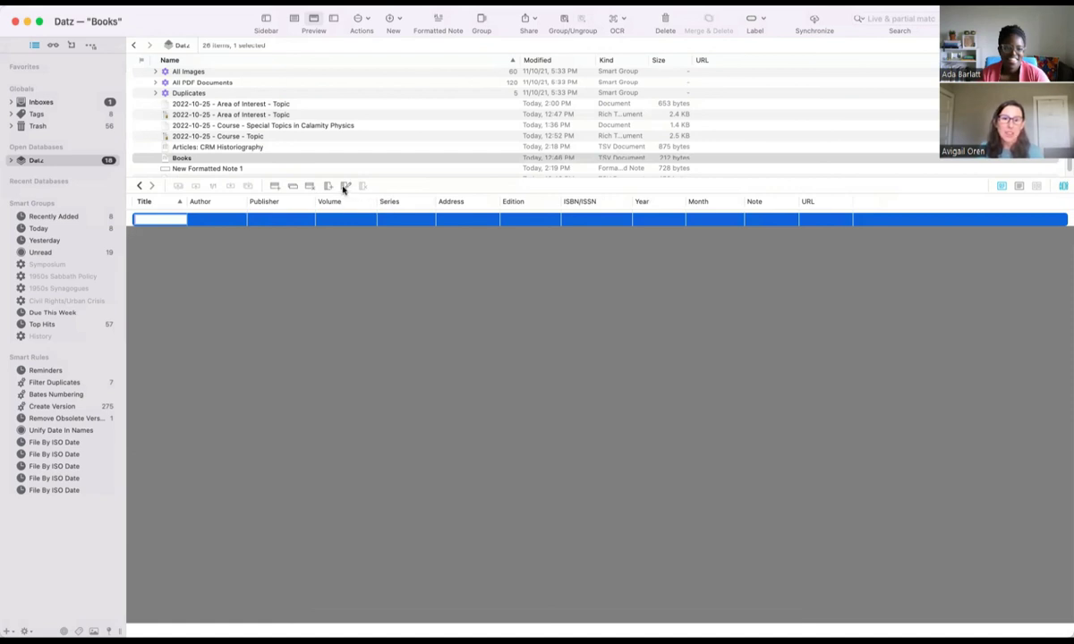
scroll(412, 314, down, 3)
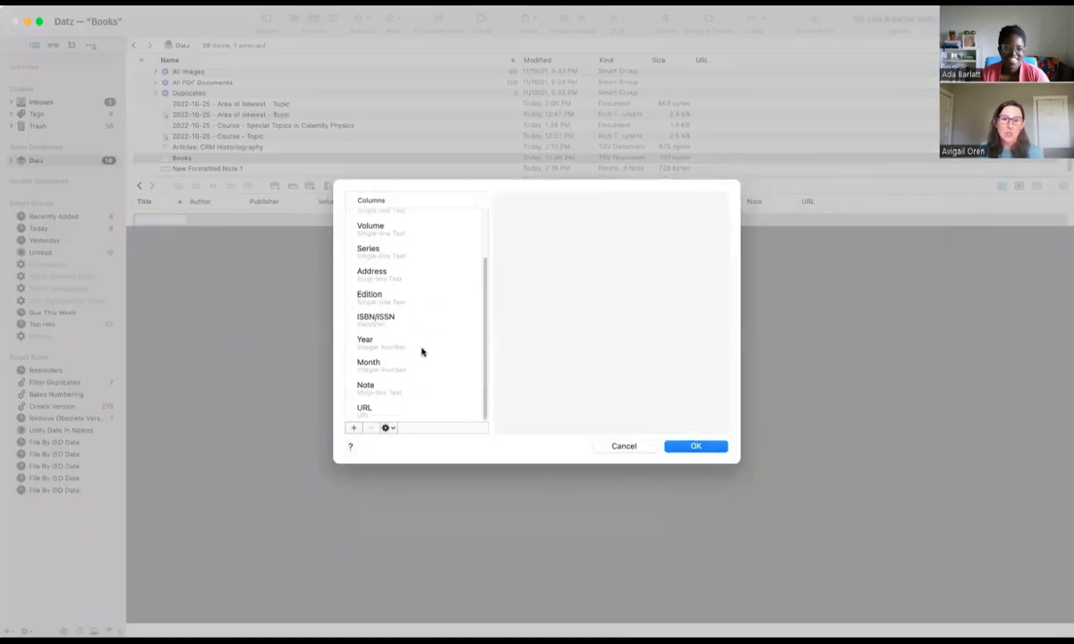
Add a new column named 'Location' with type Single-line Text
click(354, 428)
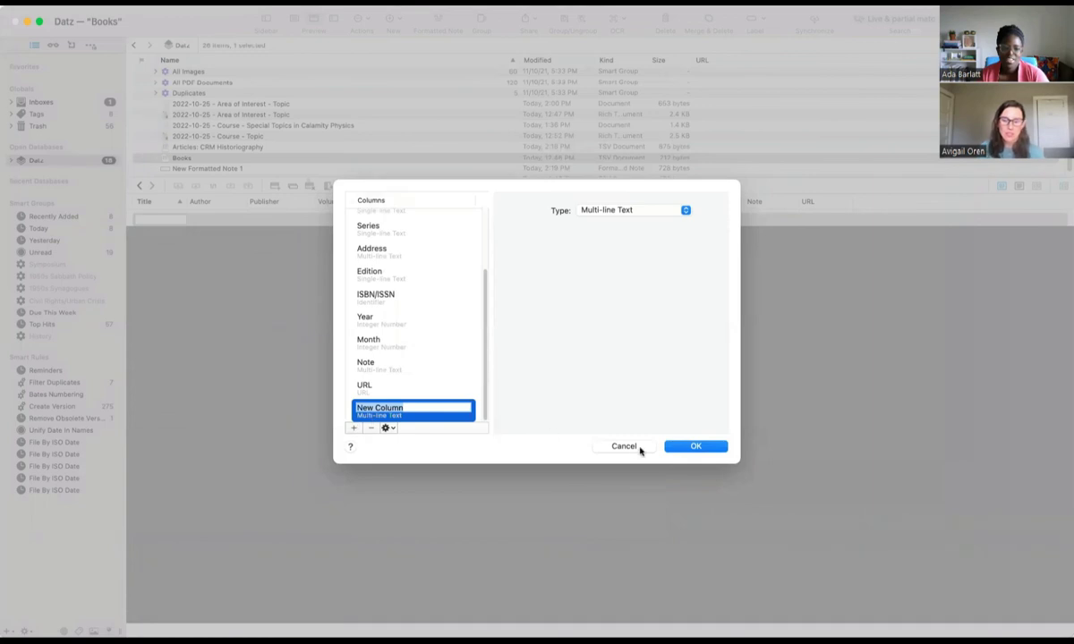
text(Location)
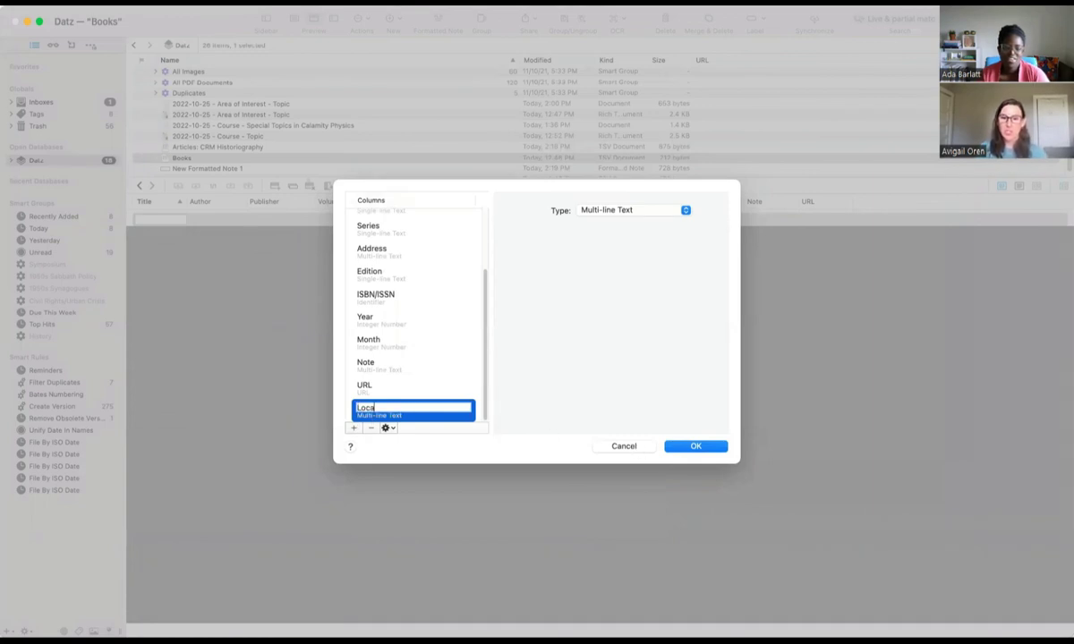
click(684, 210)
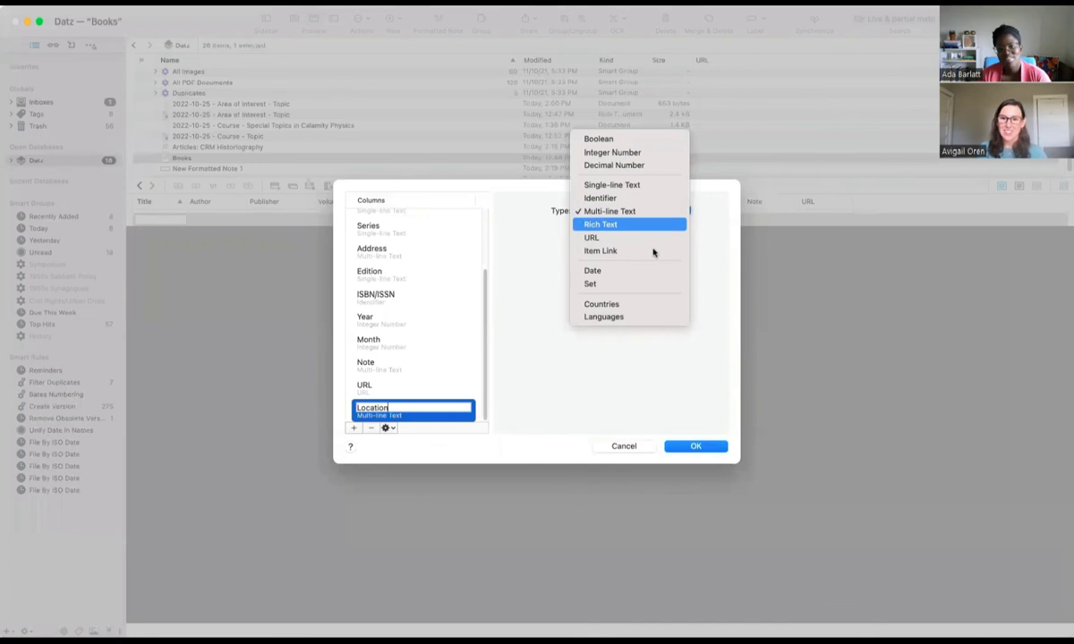
click(617, 184)
Give Location the preset values Home, Office, Library, Lost and Lent, and confirm
click(586, 417)
text(Home)
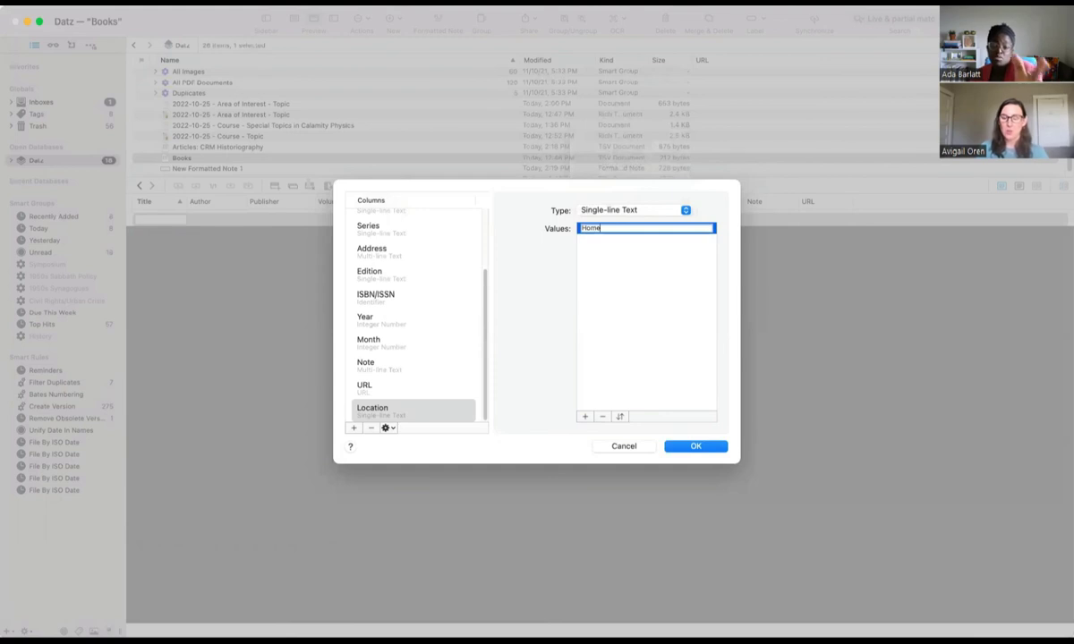
key(Return)
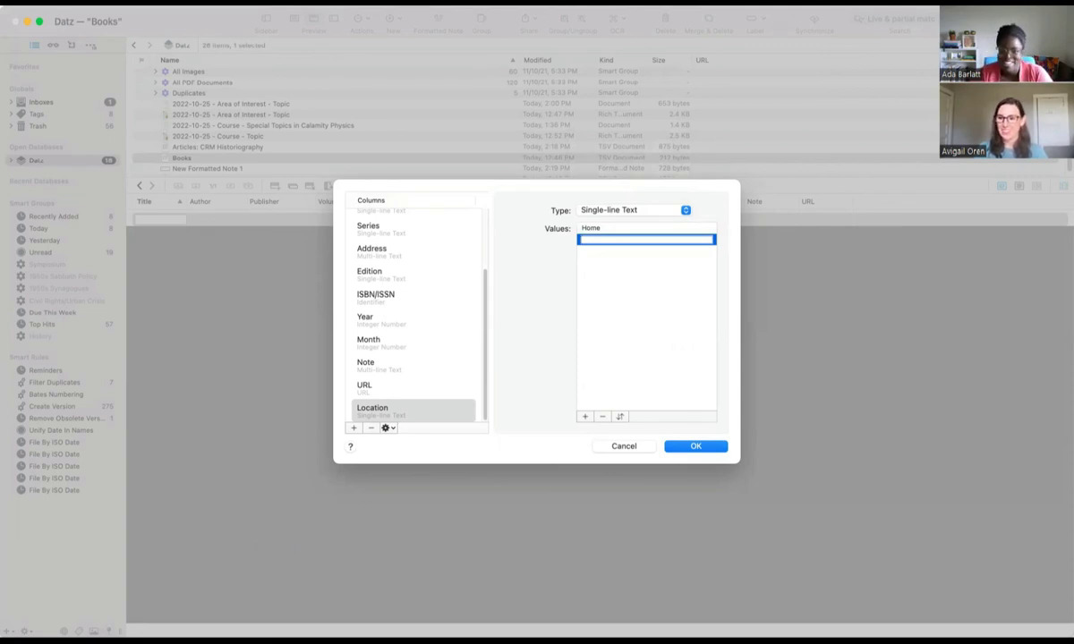
text(Office)
key(Return)
text(Library)
key(Return)
text(Lost)
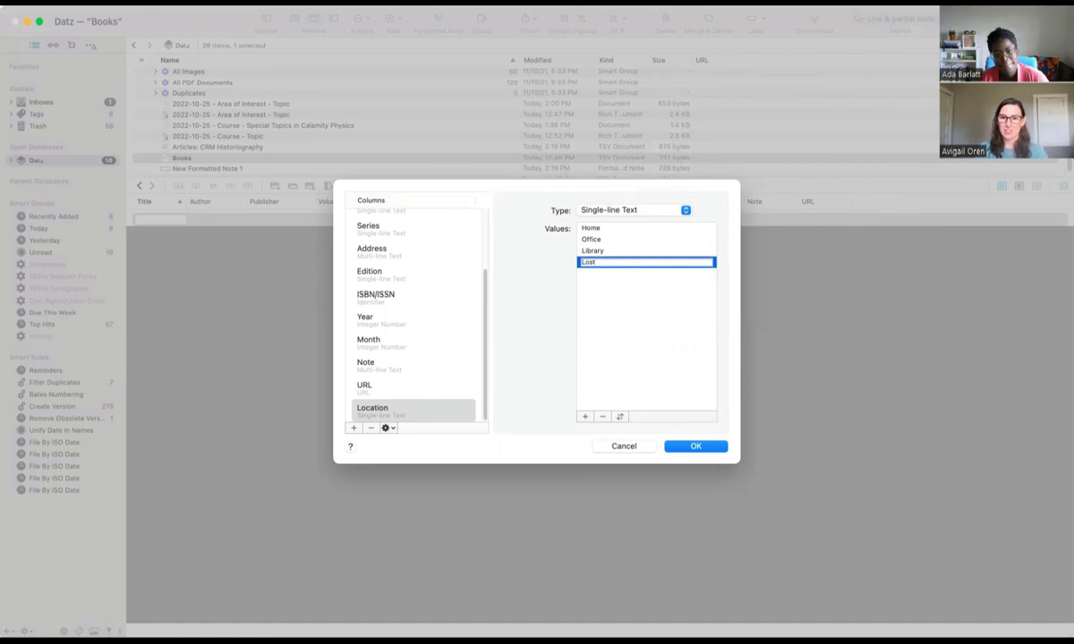
key(Return)
text(Lent)
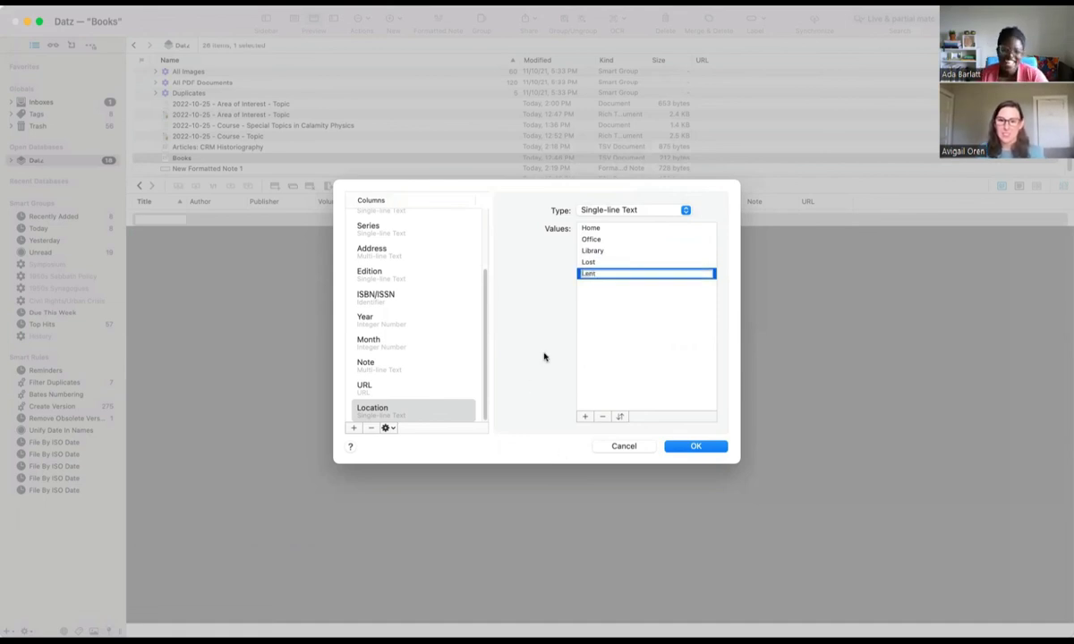
click(682, 446)
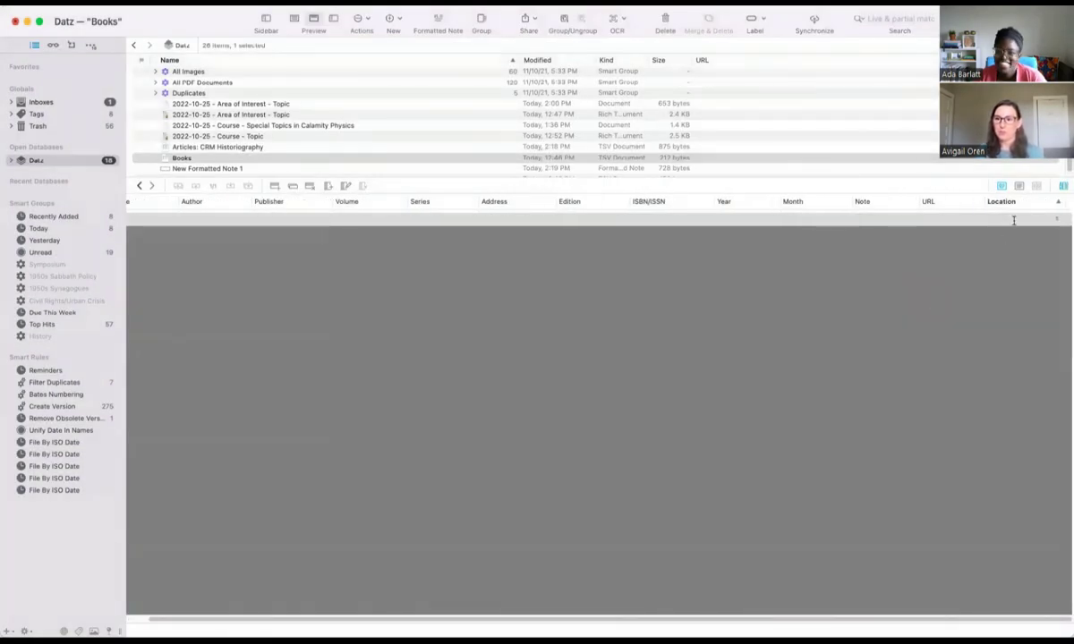
Add a new row to the Books table and choose Home in its Location cell
double_click(1051, 218)
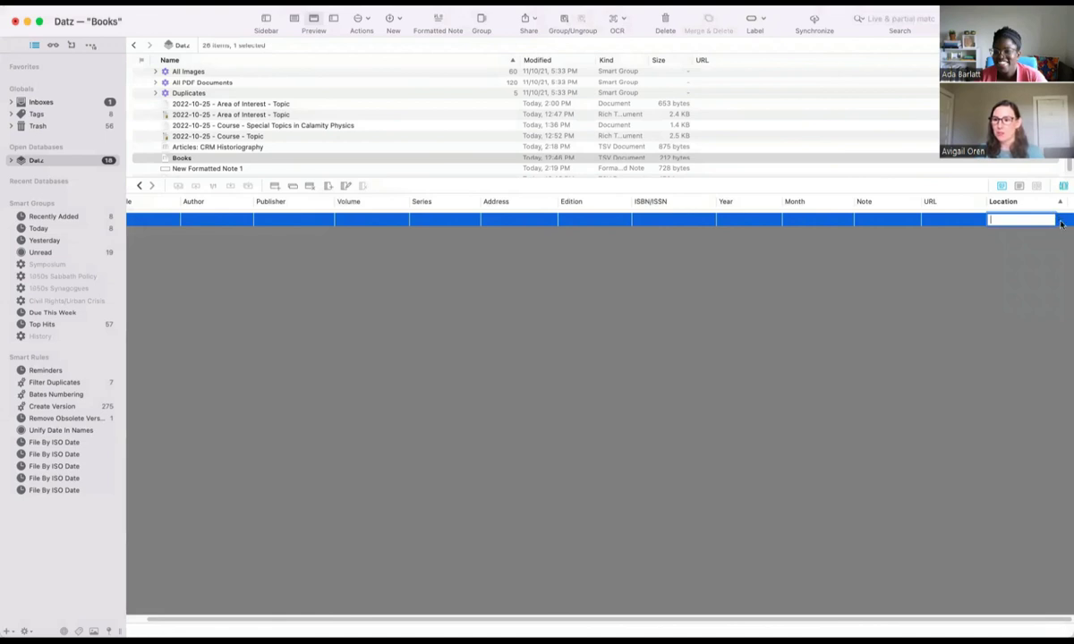
click(1053, 218)
click(1047, 230)
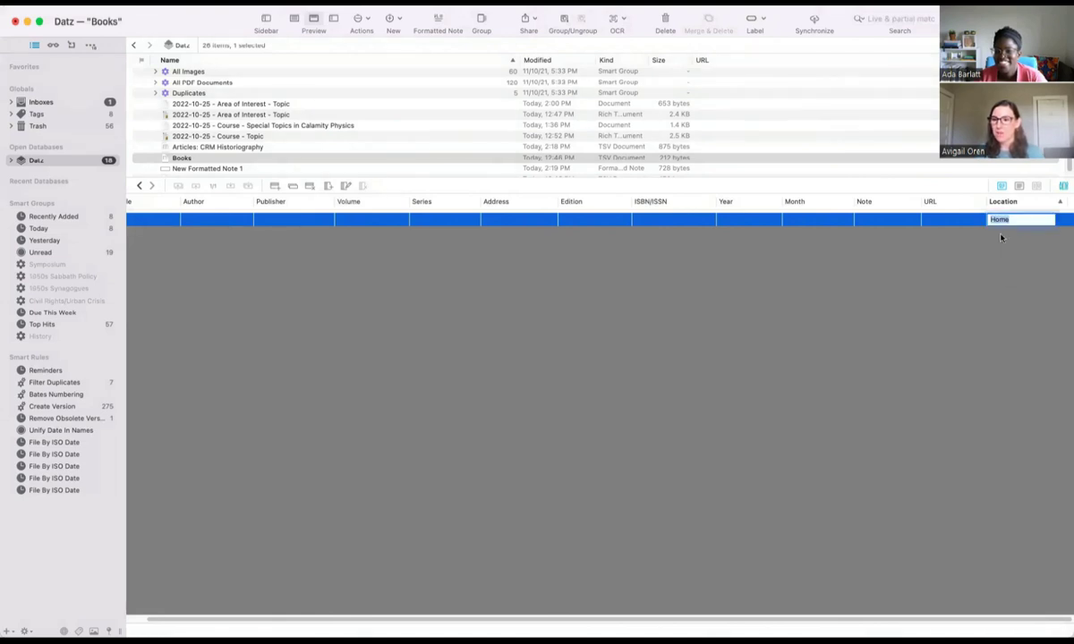
click(951, 247)
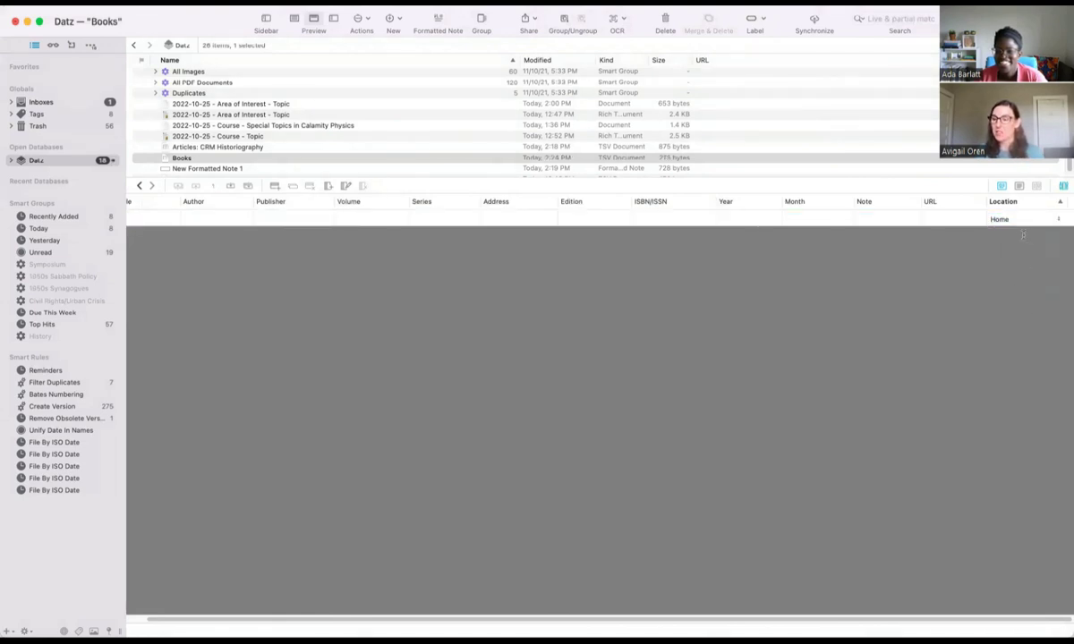
click(1058, 217)
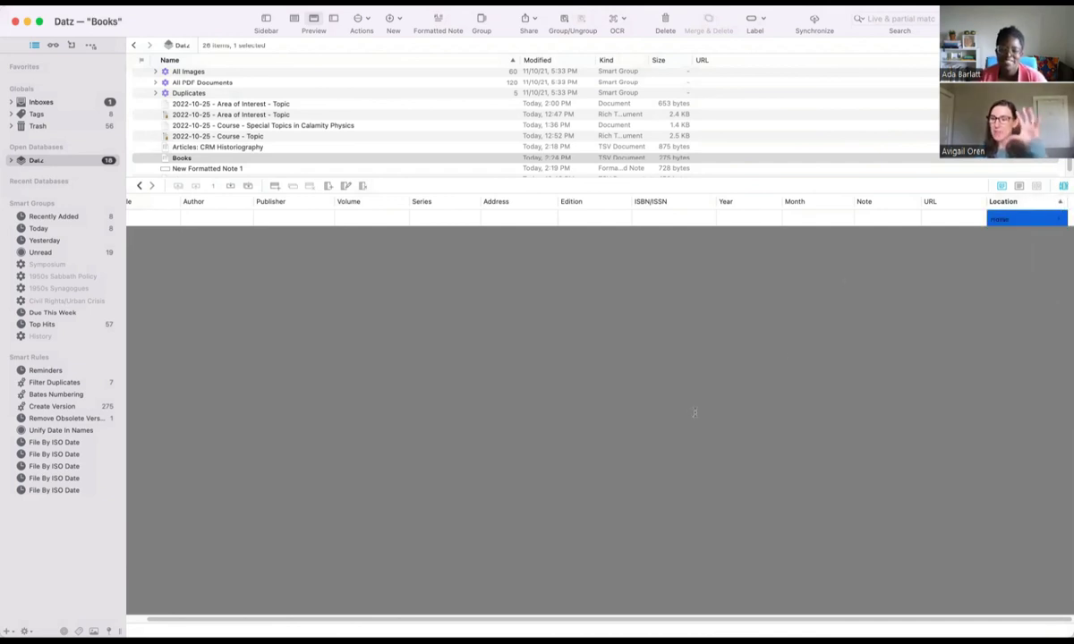
scroll(613, 409, left, 2)
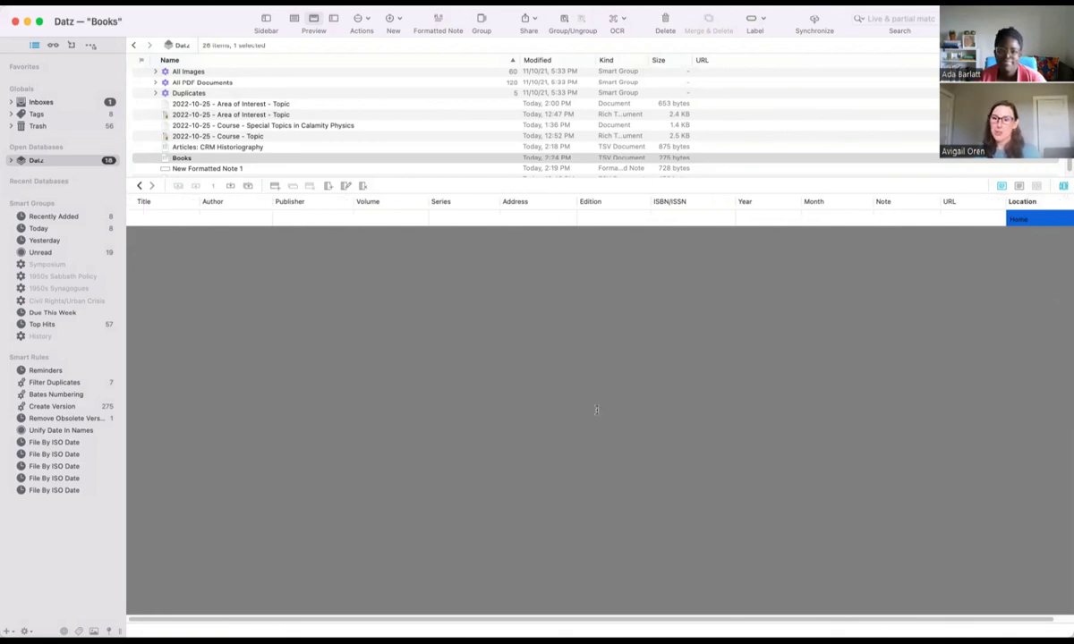